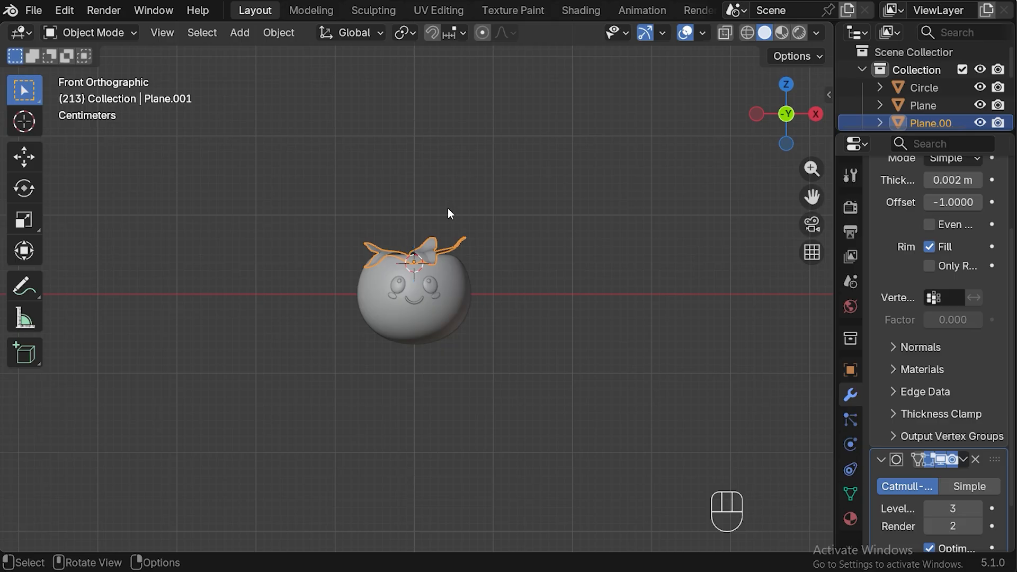
- Preview the tomato in rendered shading, return to solid shading, and move all its parts about 0.69 m along X
left_click(800, 33)
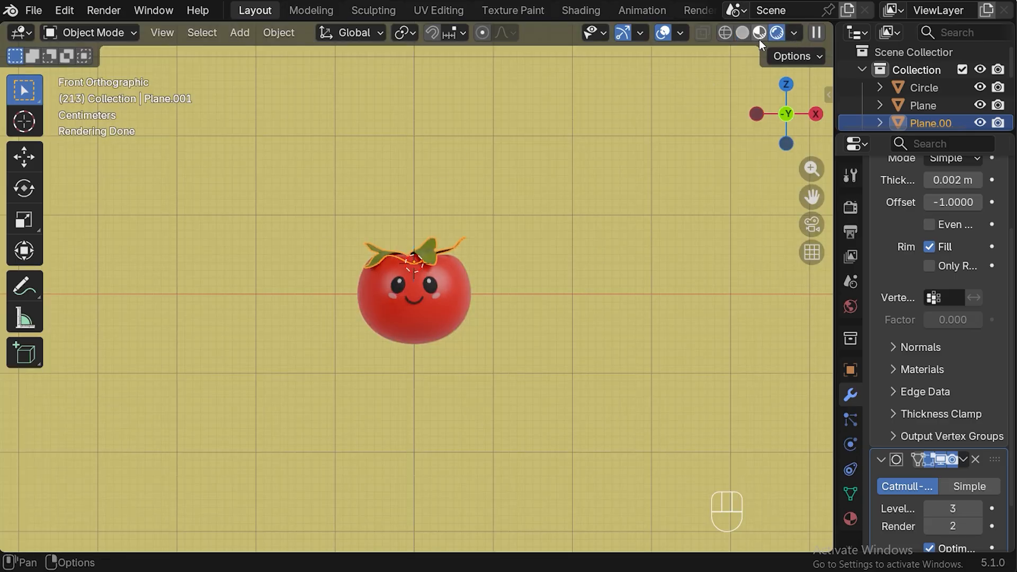
left_click(744, 34)
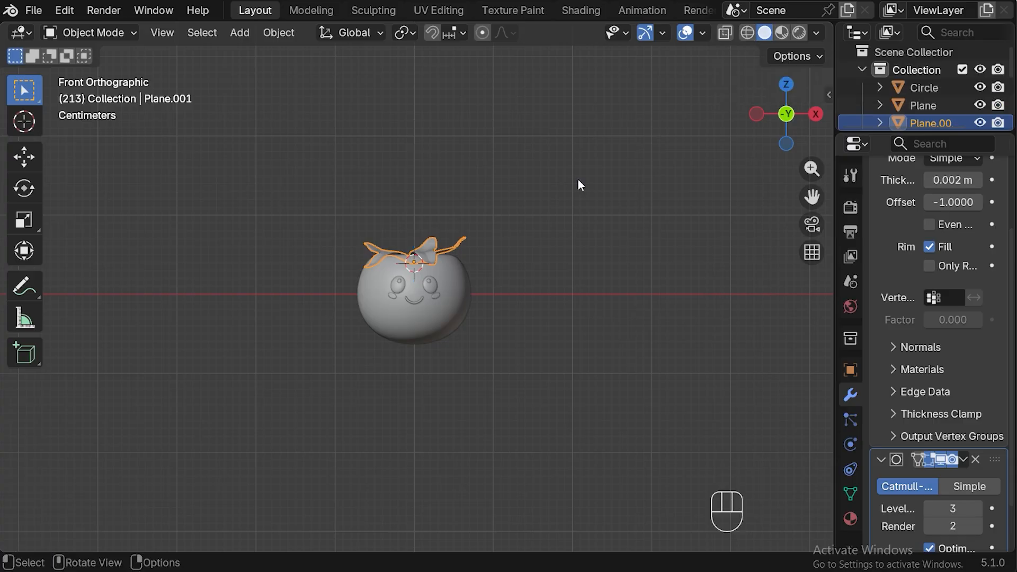
scroll(553, 205, "down", 5)
left_click_drag(383, 233, 479, 361)
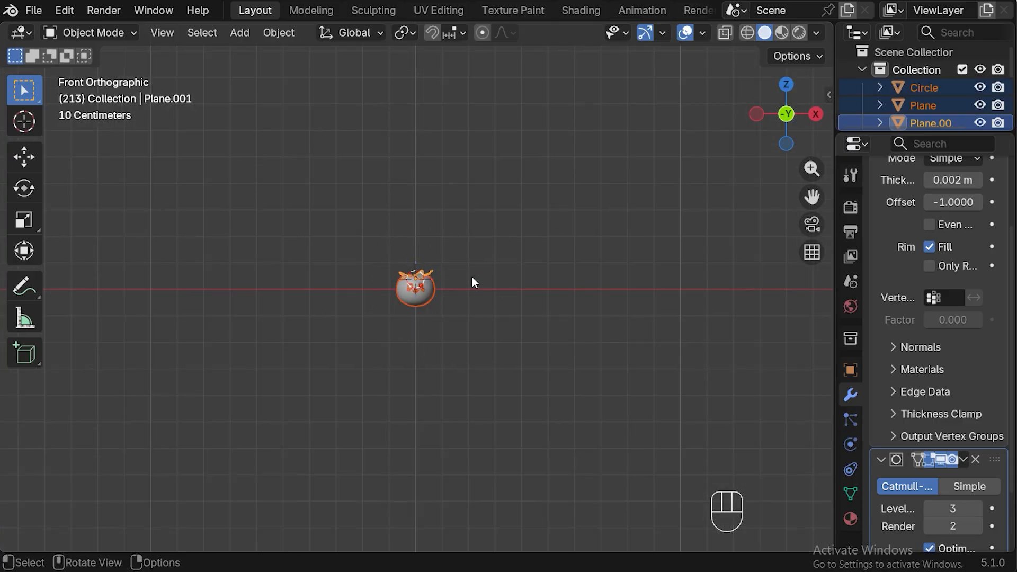
key("g")
key("x")
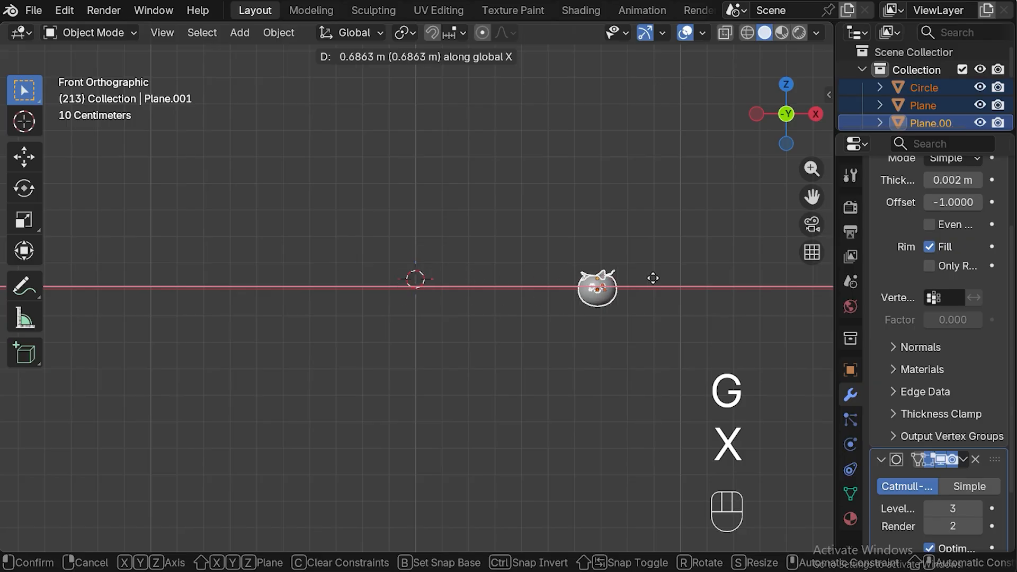
left_click(653, 277)
- Snap the 3D cursor to the world origin and add a mesh plane there
key("shift+s")
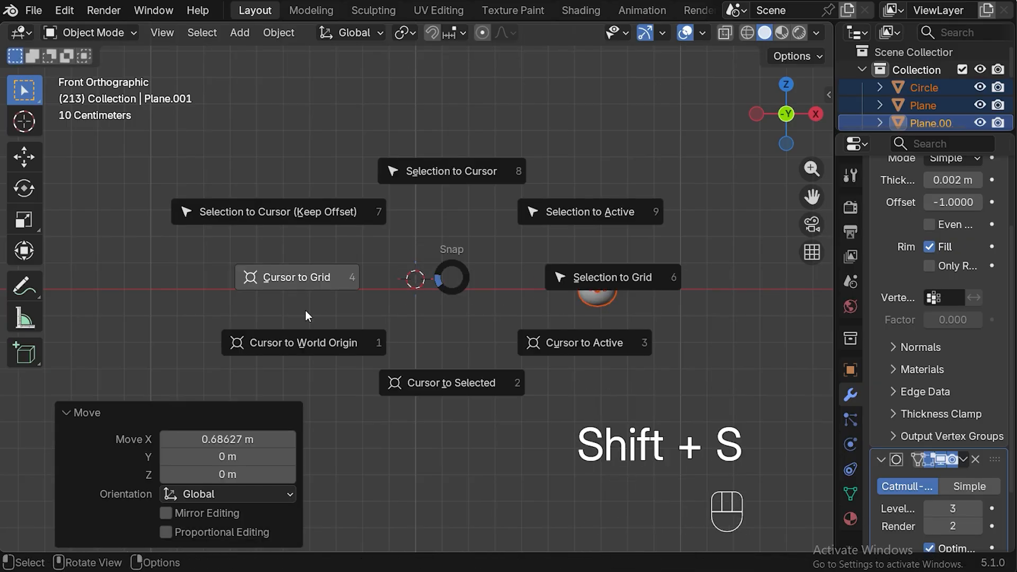
left_click(305, 350)
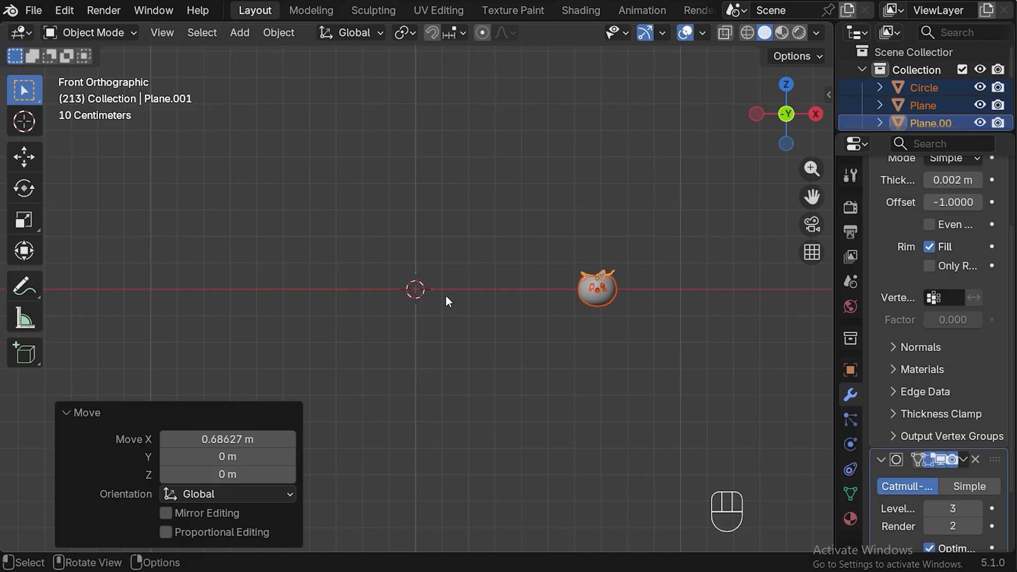
key("shift")
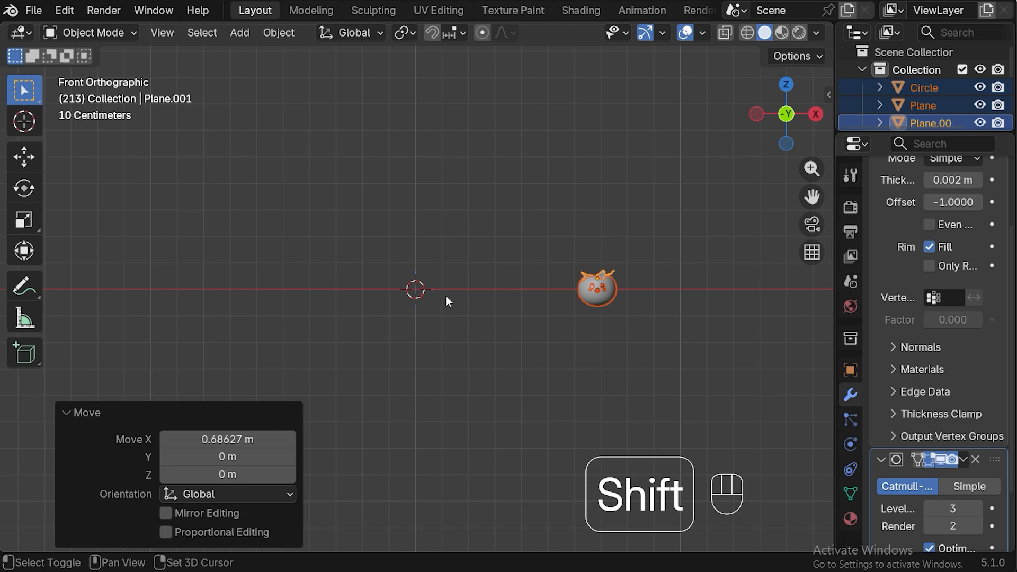
key("shift+a")
mouse_move(447, 207)
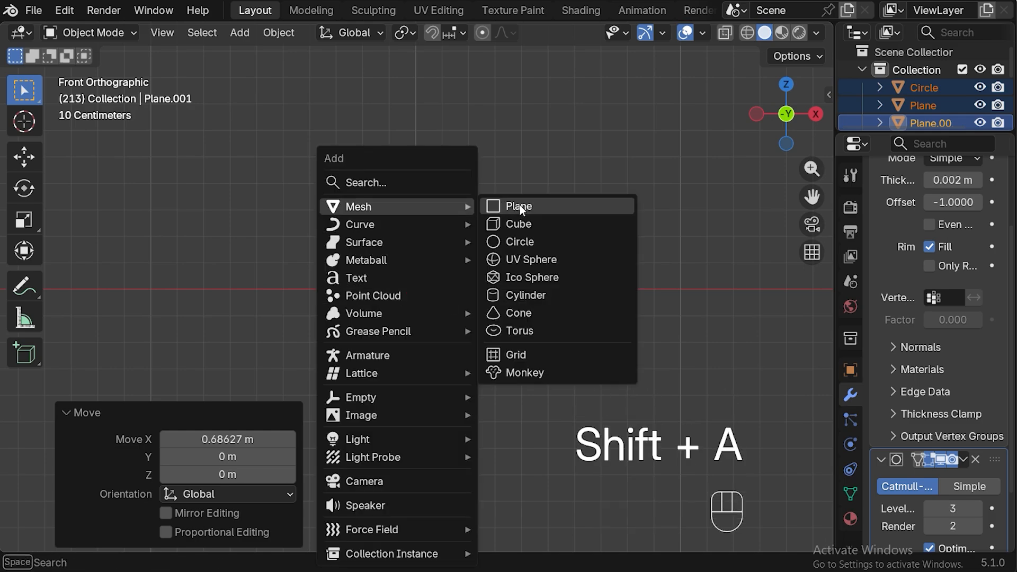
left_click(520, 207)
- Merge all of the plane's vertices at center into a single point in Edit Mode
key("Tab")
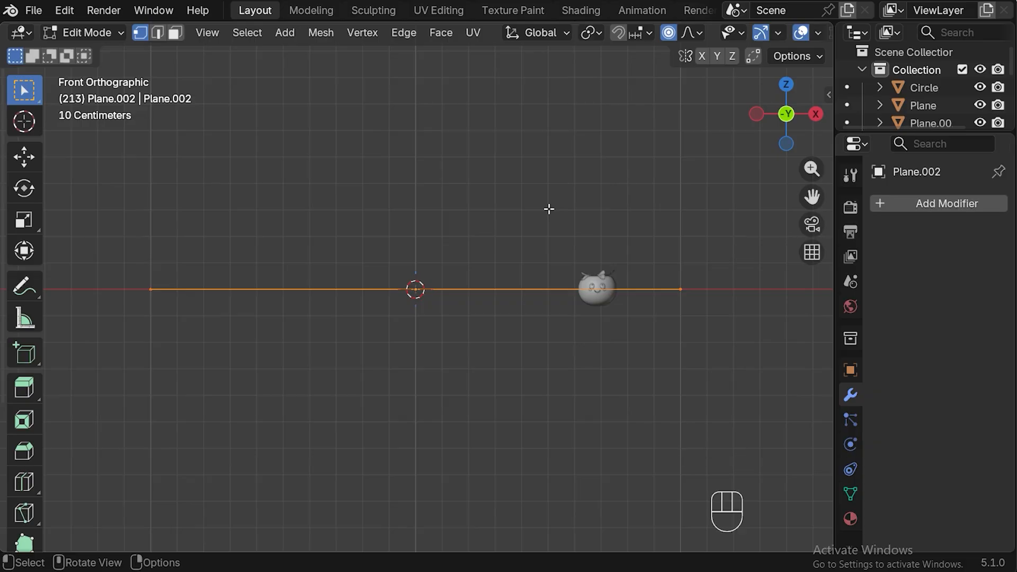
key("m")
left_click(524, 209)
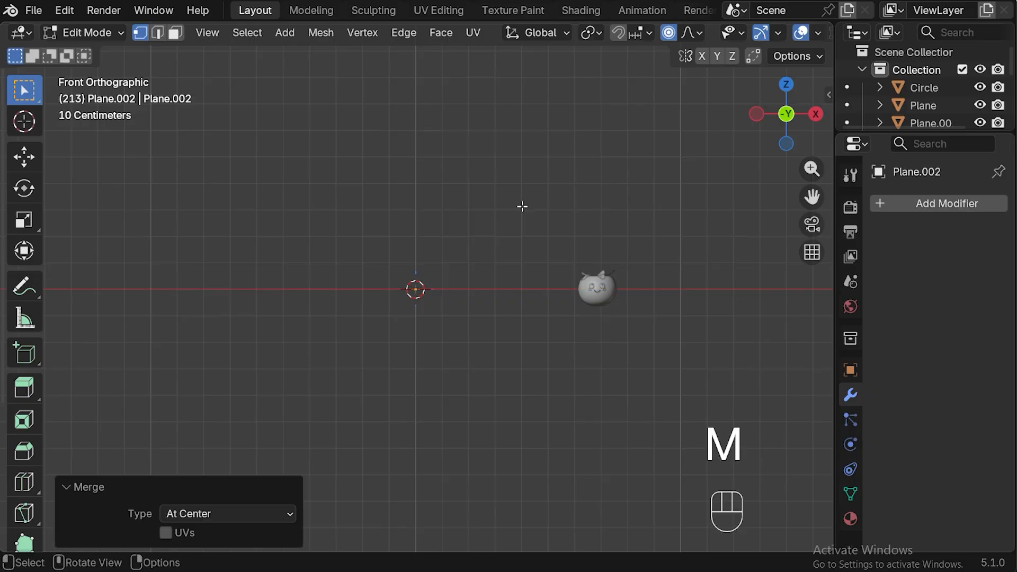
- Extrude the vertex about 0.2 m upward as the trunk base and add a second segment rising diagonally to the right
key("KP_Decimal")
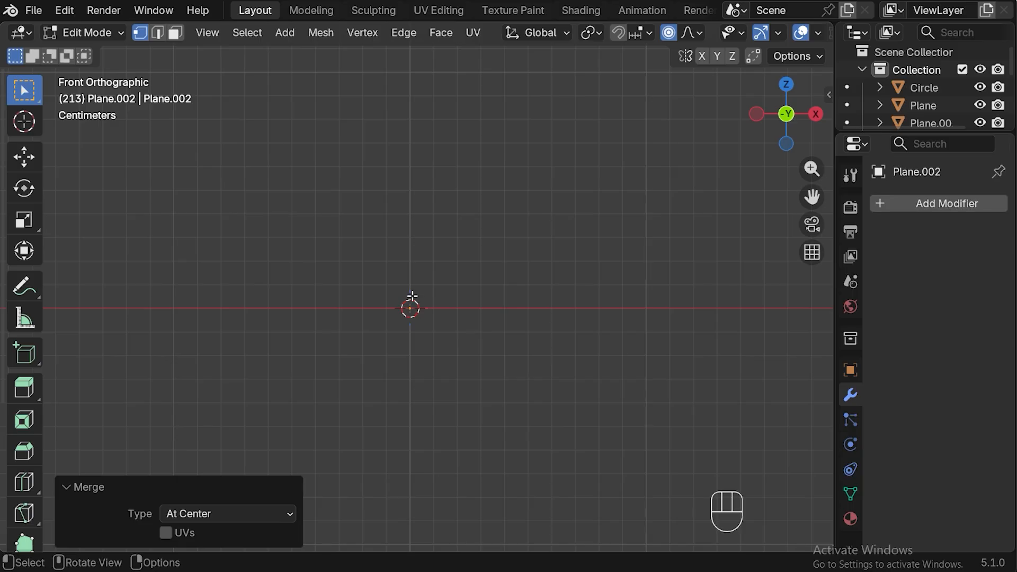
middle_click_drag(416, 310, 497, 348, "shift")
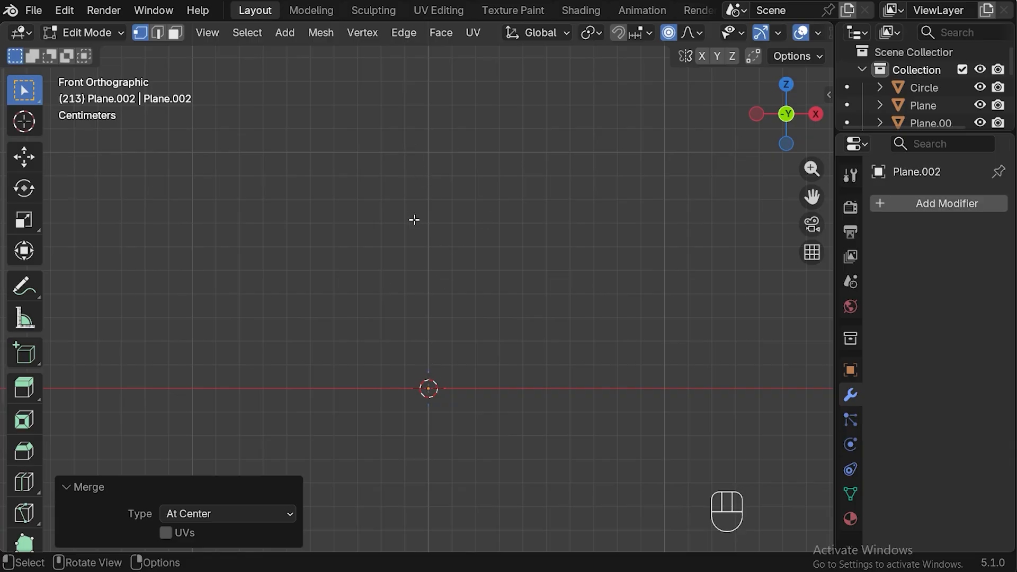
scroll(432, 366, "down", 8)
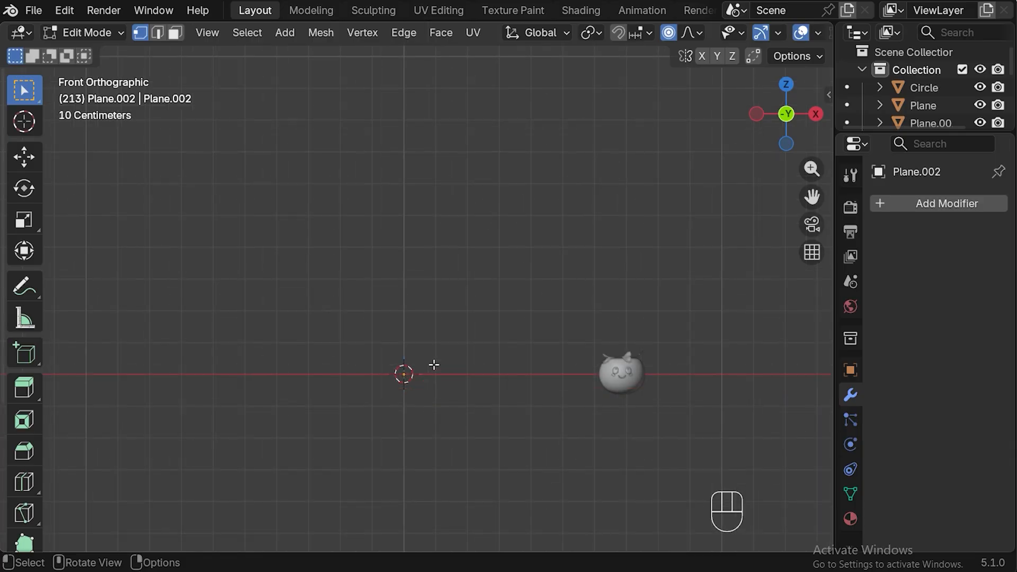
key("e")
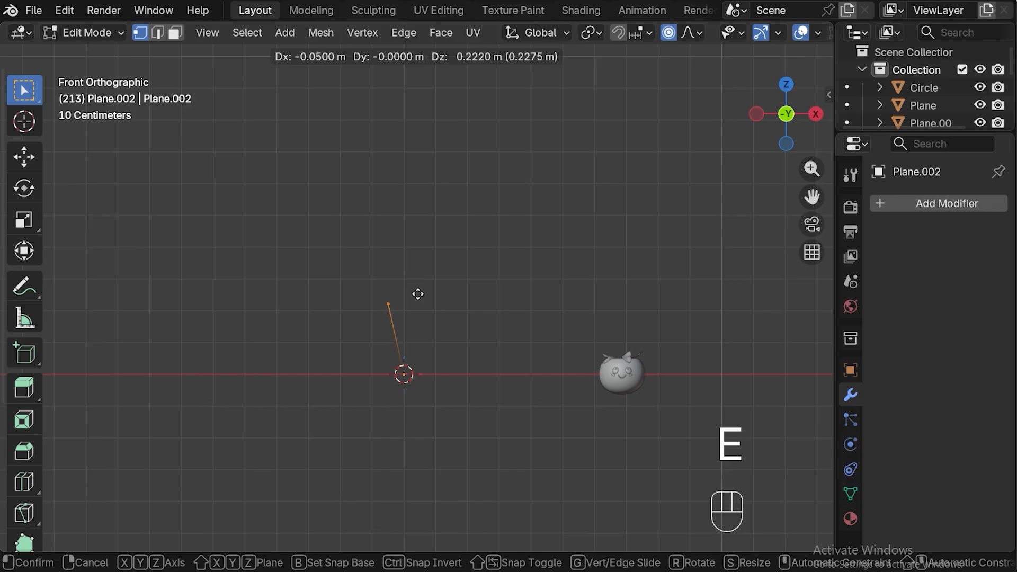
left_click(422, 302)
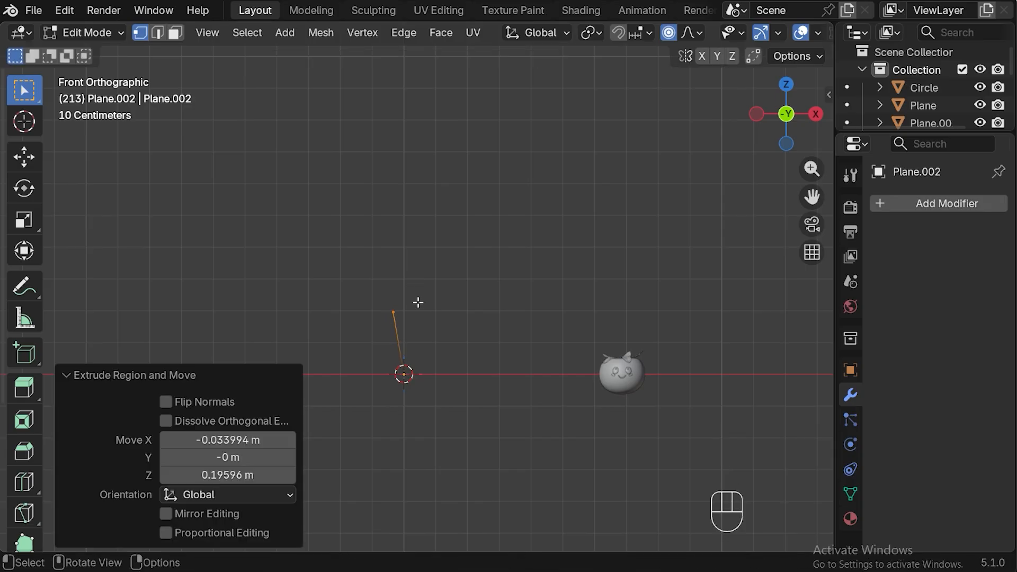
key("ctrl+z")
key("e")
left_click(445, 265)
- Extrude a branch segment up and left from the trunk's first joint, adjust its tip, and disable proportional editing
left_click(393, 311)
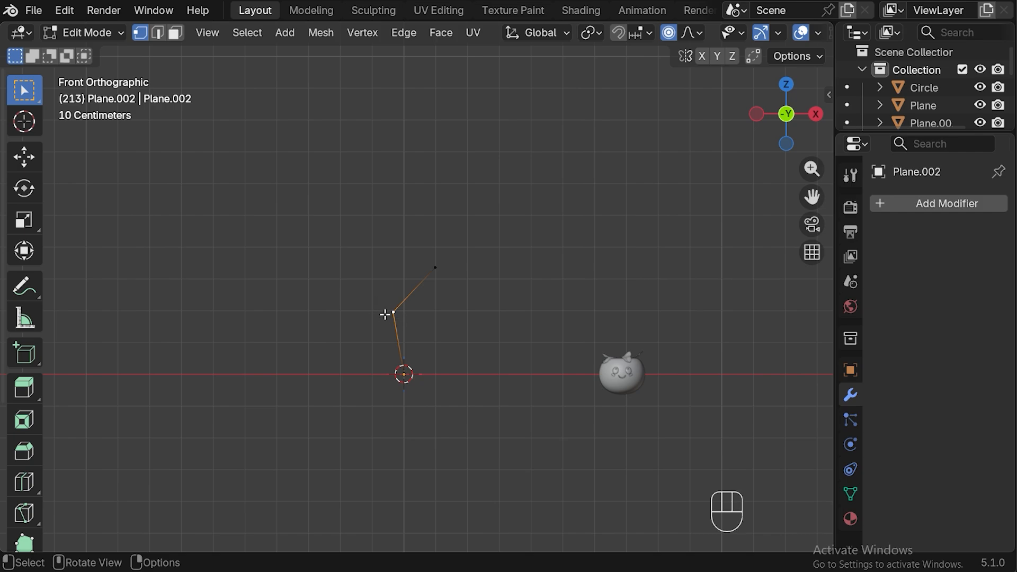
key("e")
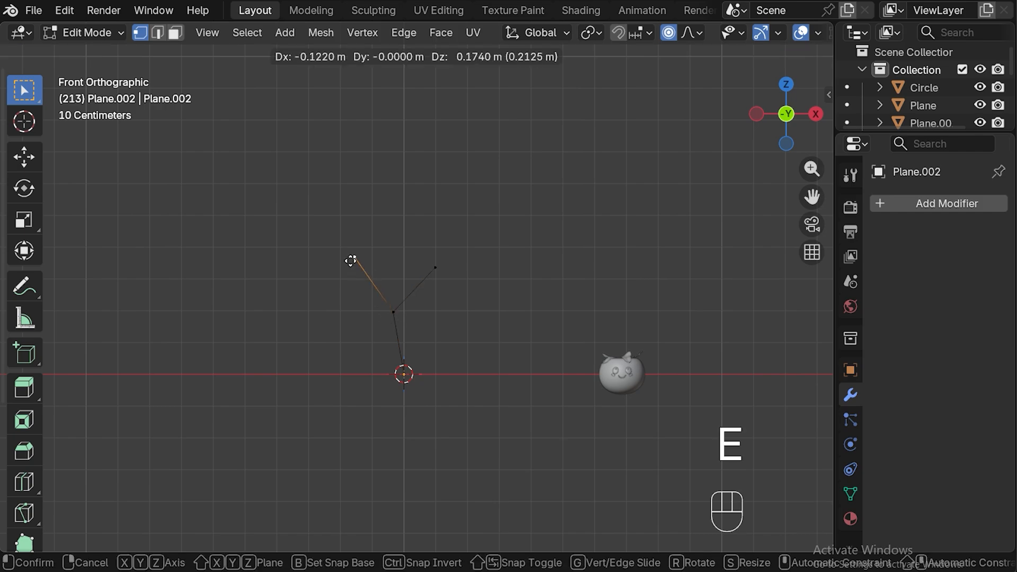
left_click(353, 269)
key("g")
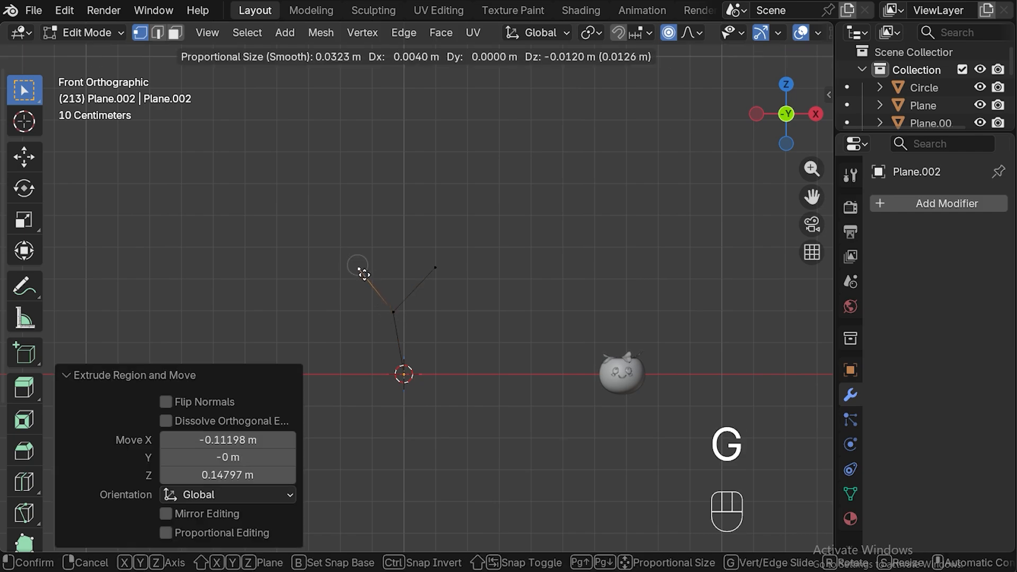
left_click(374, 276)
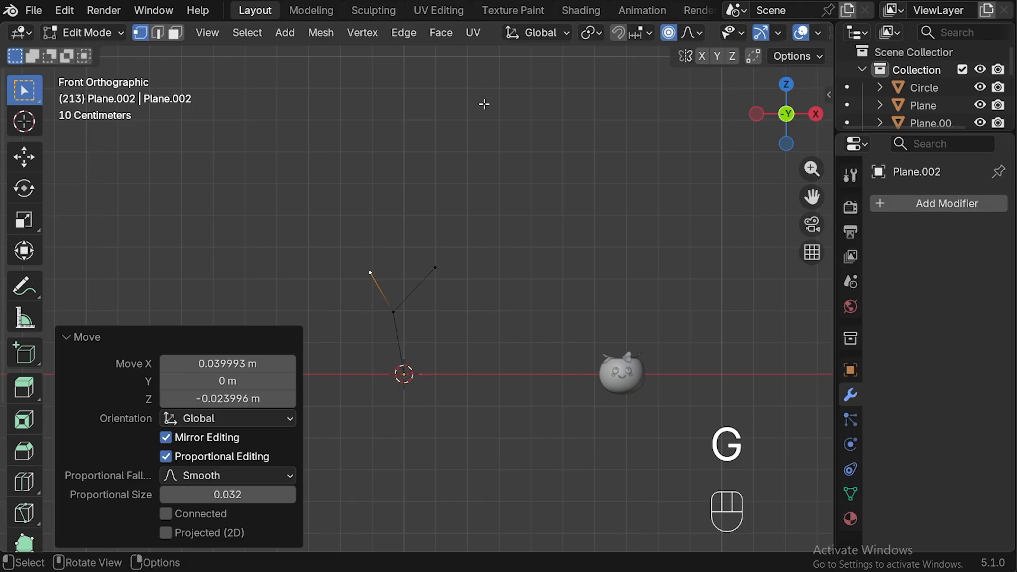
left_click(670, 33)
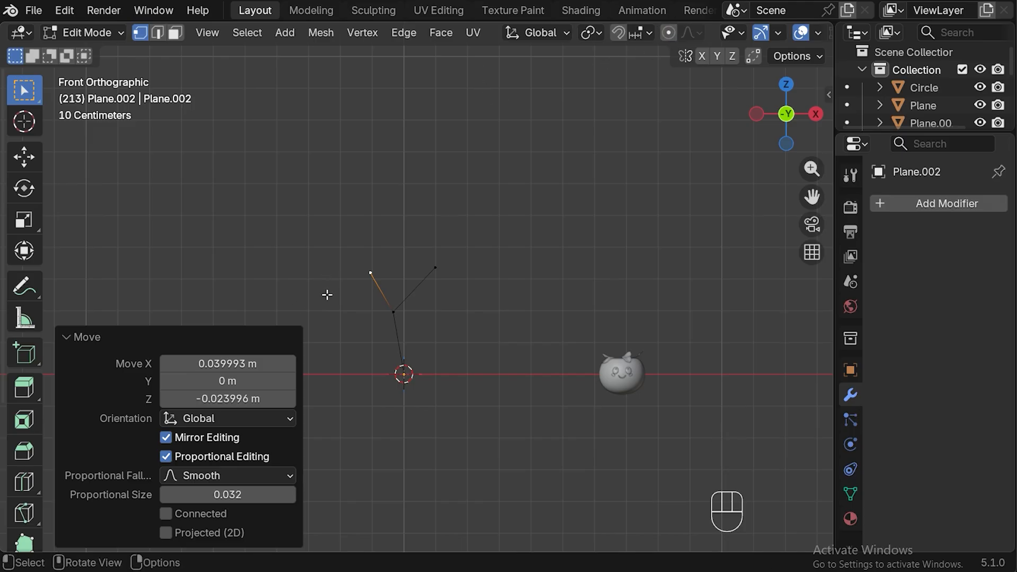
left_click(65, 342)
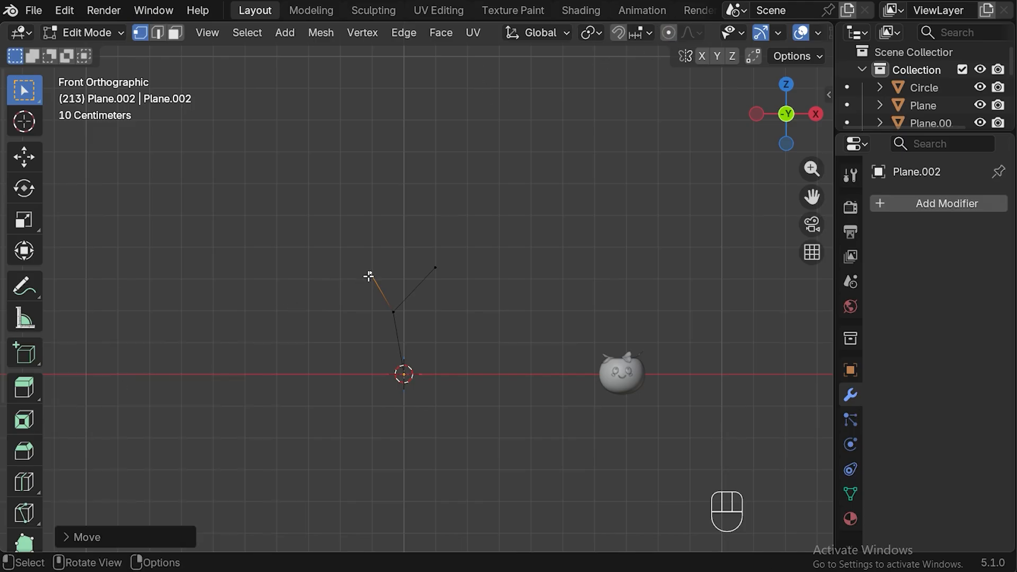
- Extend the lower left branch with four more extruded segments that arch outward and droop down
key("e")
left_click(343, 277)
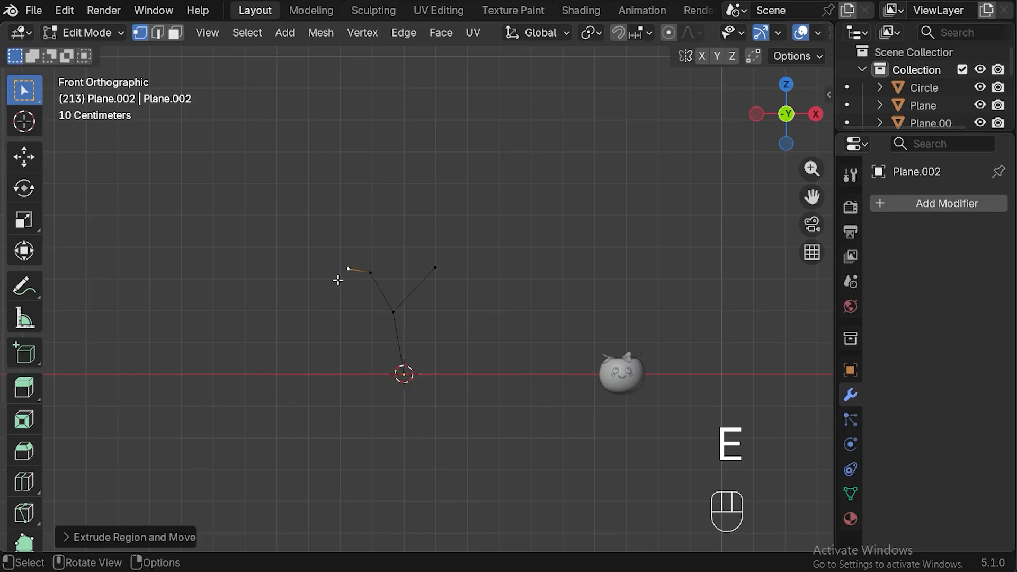
key("e")
left_click(314, 287)
key("e")
left_click(306, 303)
key("e")
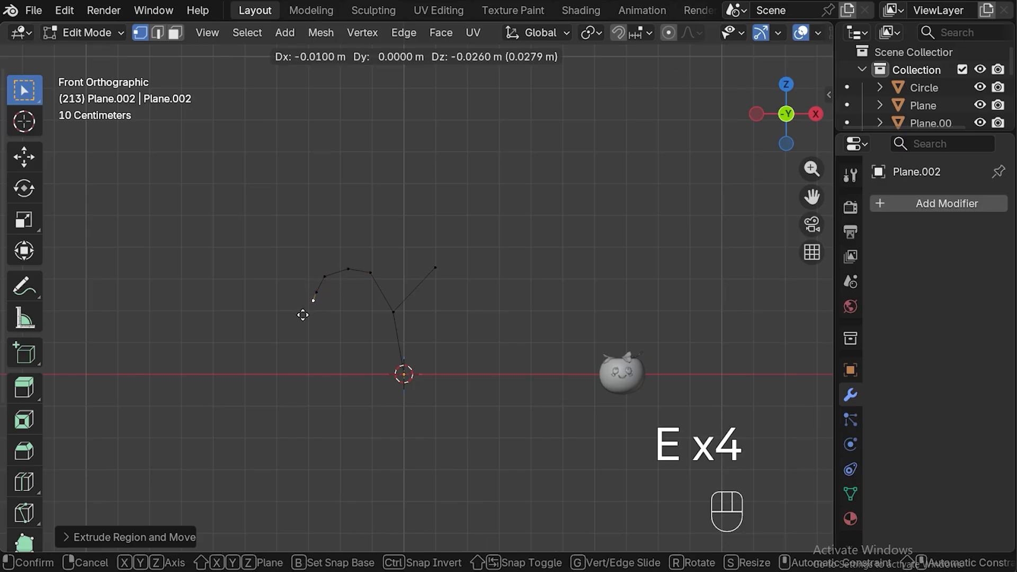
left_click(299, 319)
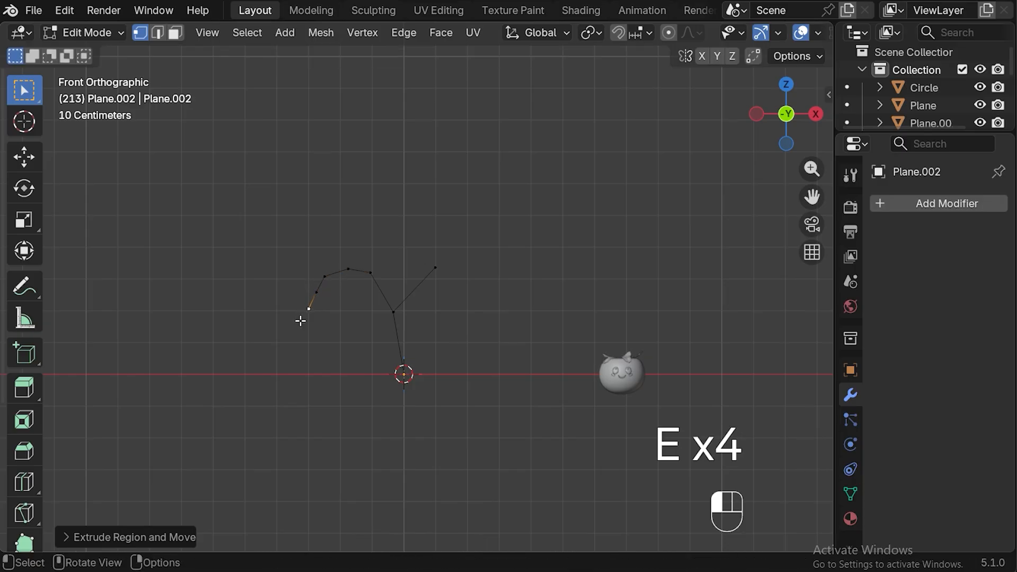
- Extrude four segments from the right diagonal's end vertex, forming a lower right branch that arches outward and down
left_click(436, 269)
key("e")
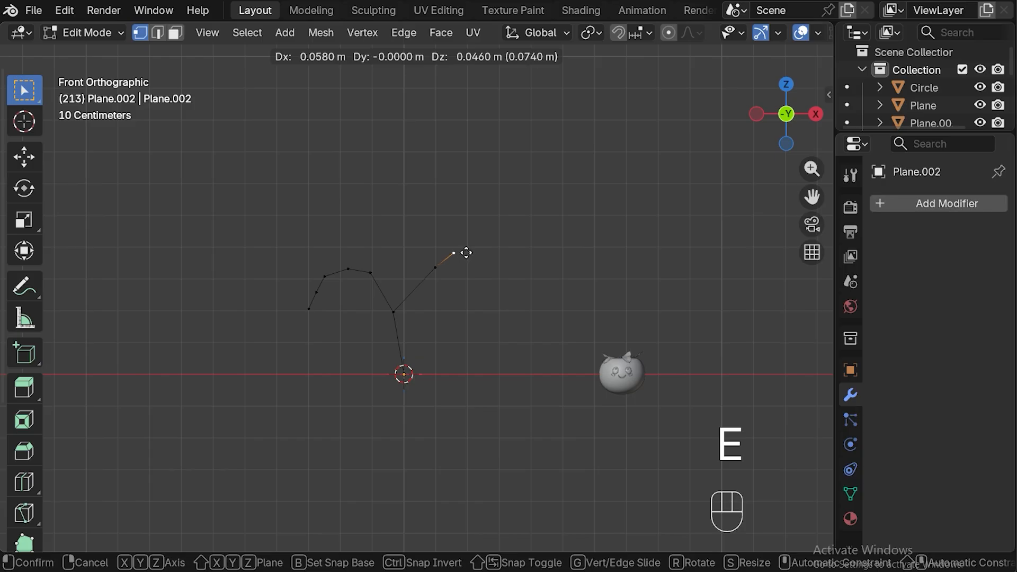
left_click(469, 255)
key("e")
left_click(490, 261)
key("e")
left_click(514, 280)
key("e")
left_click(520, 293)
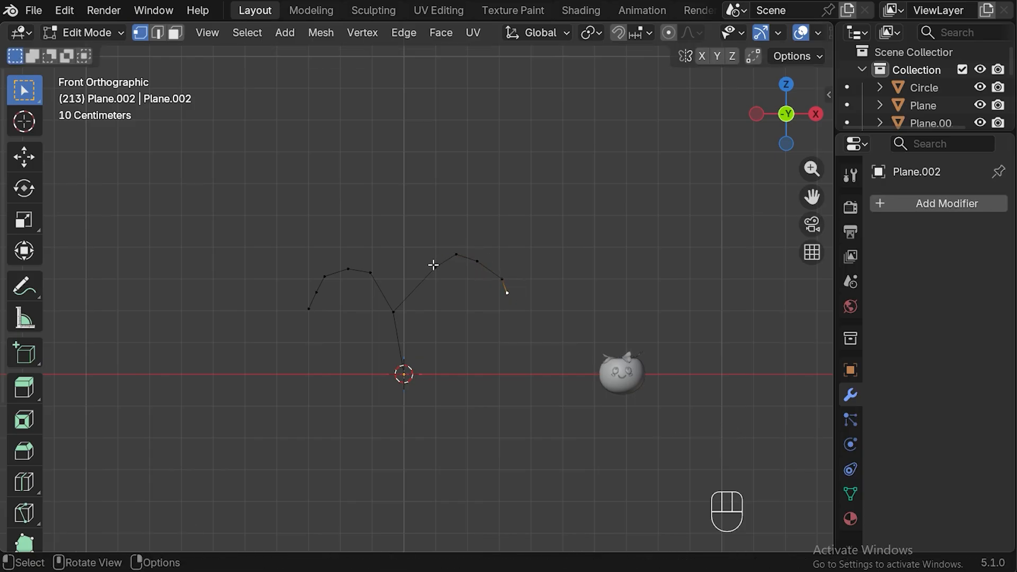
- Extrude the main stem upward in three segments from the joint where the lower right branch starts
left_click(434, 266)
key("e")
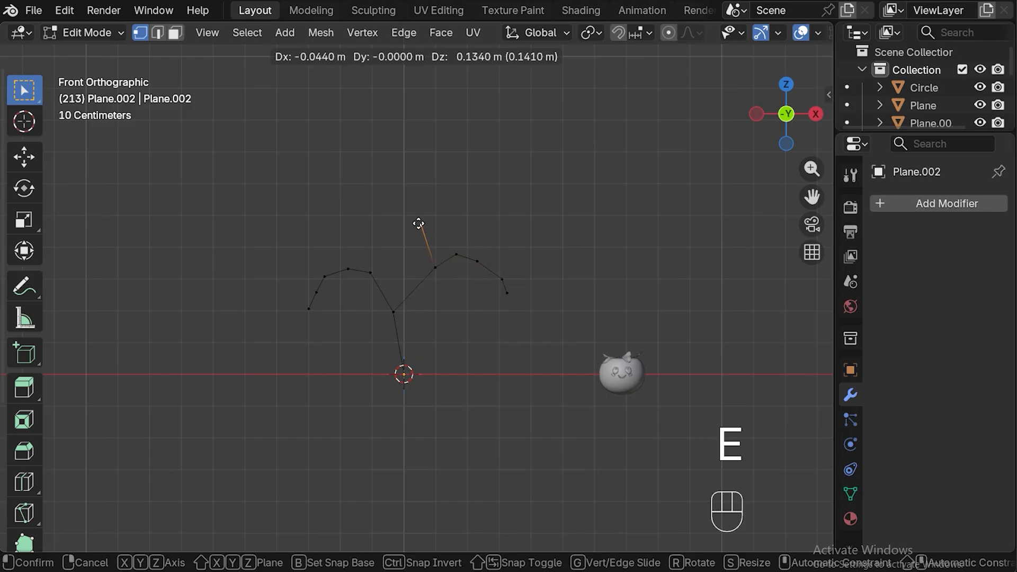
left_click(419, 228)
key("e")
left_click(421, 170)
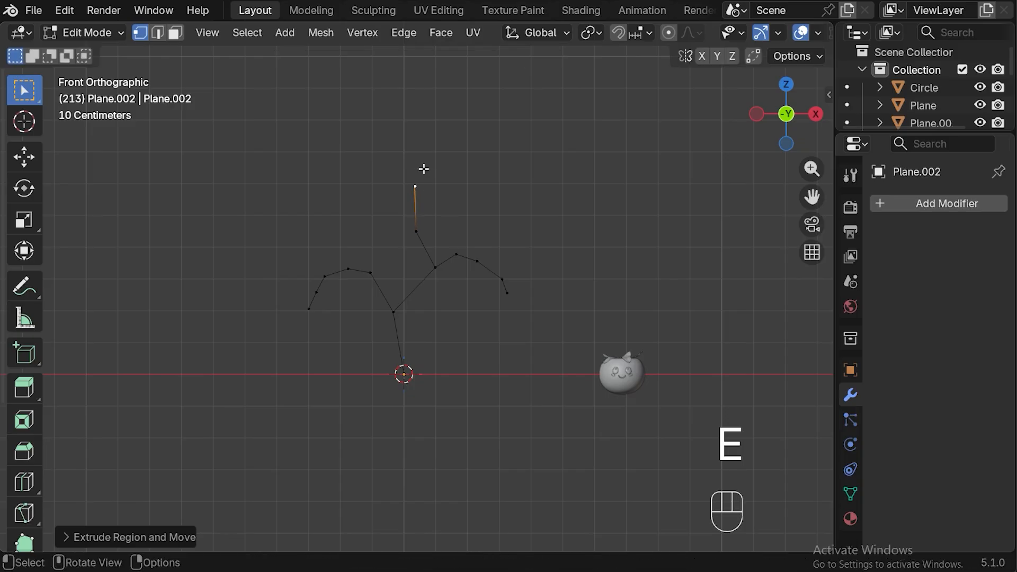
key("e")
left_click(448, 143)
- Extrude four segments from the stem's upper end to form an upper right branch that arches outward and down
key("e")
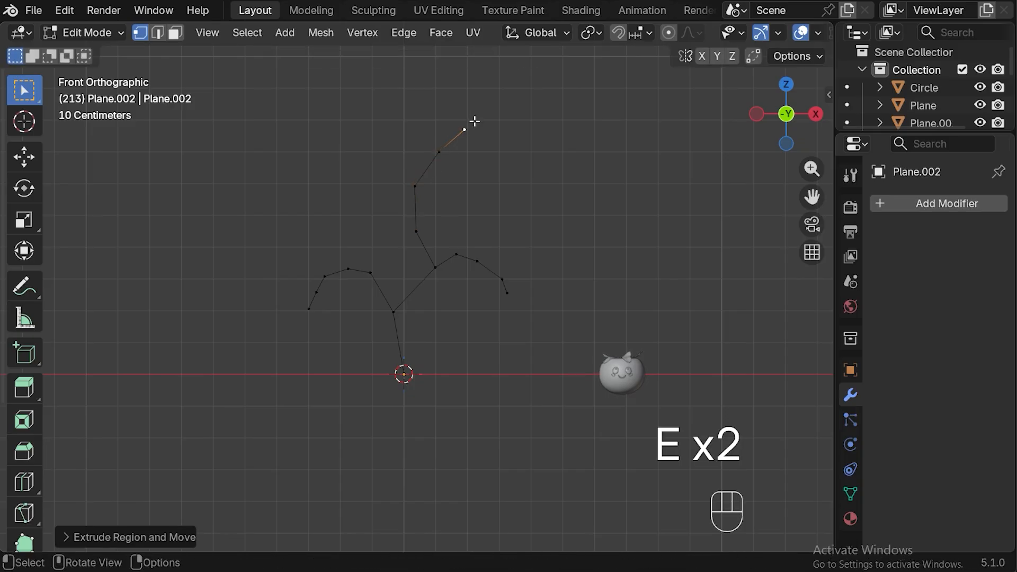
left_click(474, 119)
key("e")
left_click(516, 117)
key("e")
left_click(543, 128)
key("e")
left_click(549, 151)
- Extrude a five-segment top branch curving up and right from the joint below the upper right branch, undoing surplus edits
left_click(440, 151)
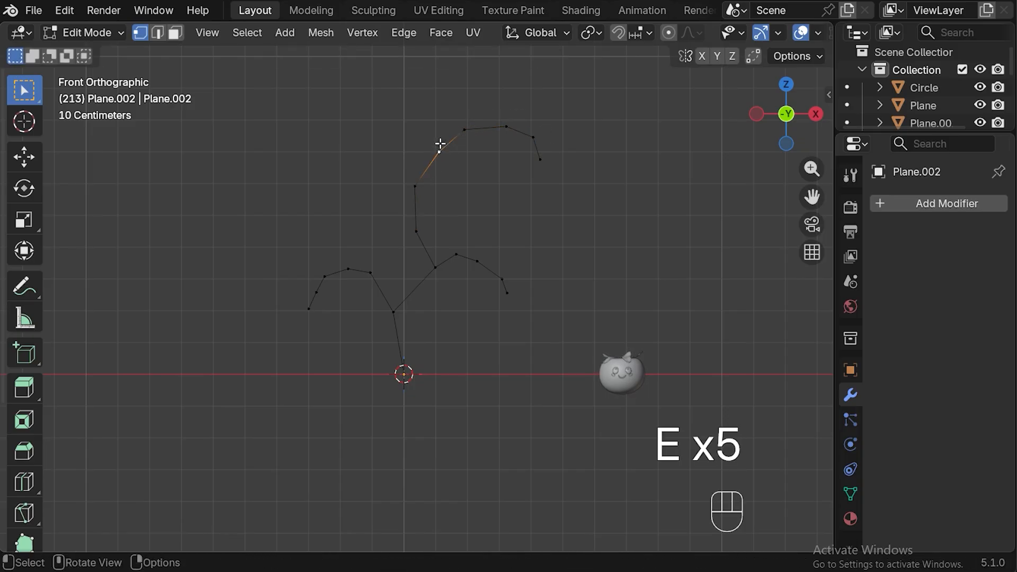
key("e")
left_click(444, 122)
key("e")
left_click(458, 93)
key("e")
left_click(472, 81)
key("e")
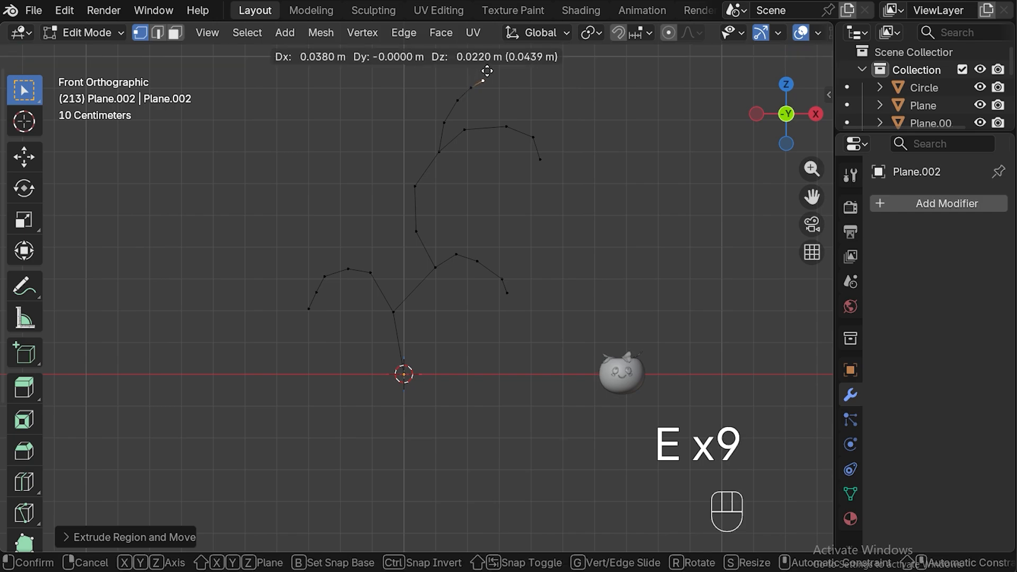
left_click(483, 73)
key("e")
left_click(497, 70)
key("ctrl+z")
key("ctrl+z")
key("ctrl+z")
key("ctrl+z")
key("ctrl+z")
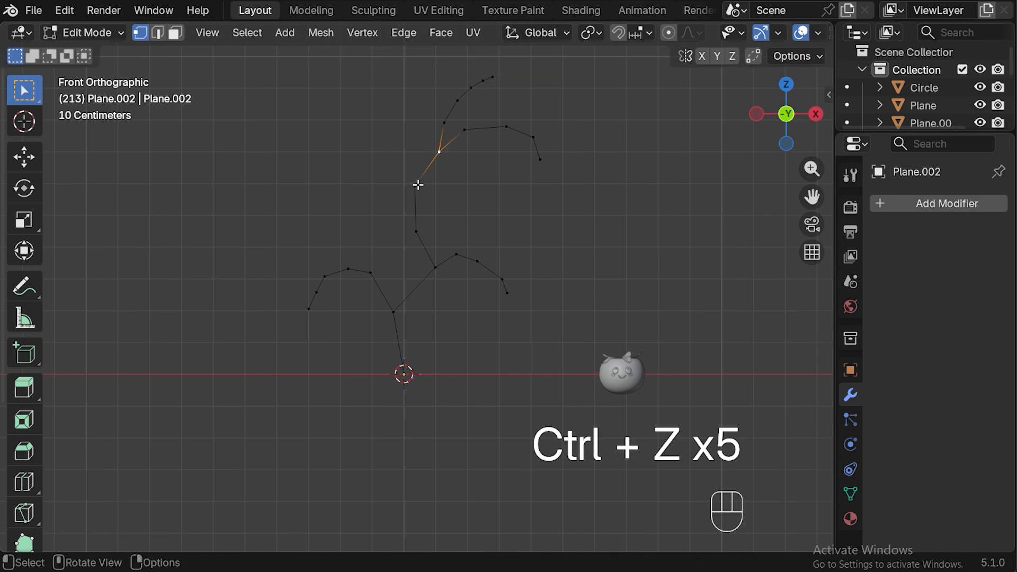
- Extrude five segments from the stem joint below the top fork to form an upper left branch arching outward and down
left_click(416, 185)
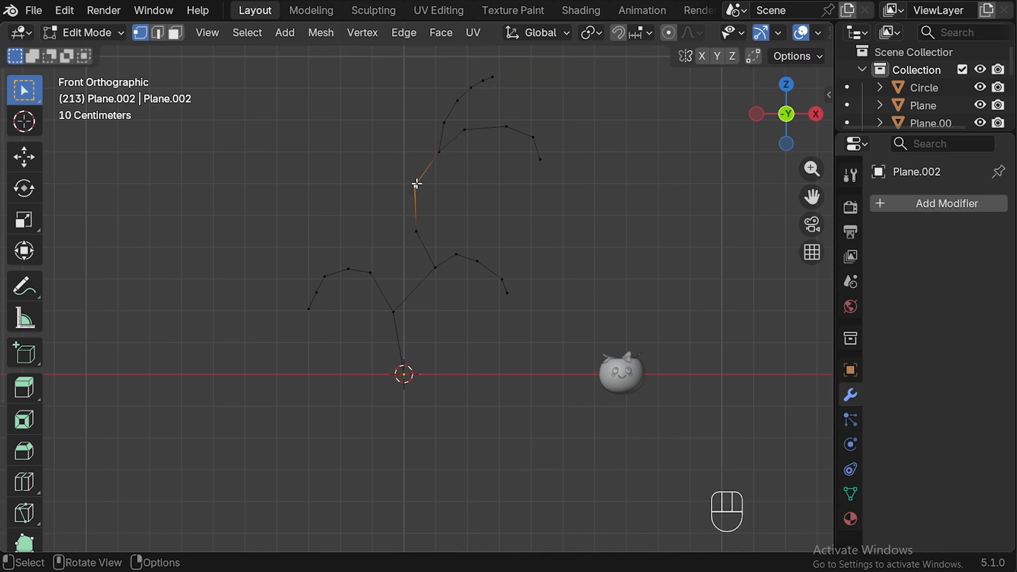
key("e")
left_click(399, 152)
key("e")
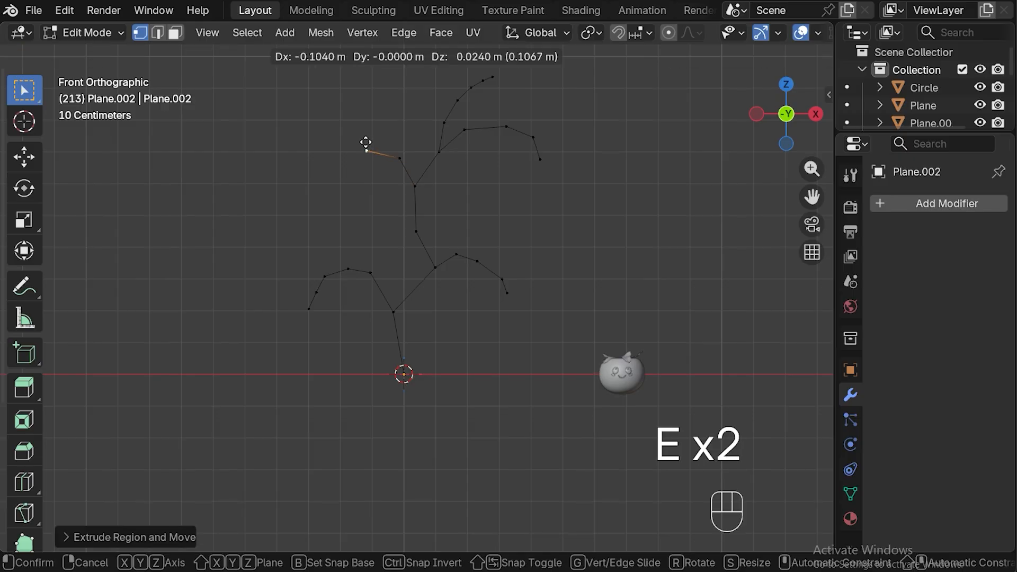
left_click(366, 145)
key("e")
left_click(330, 149)
key("e")
left_click(315, 166)
key("e")
left_click(307, 185)
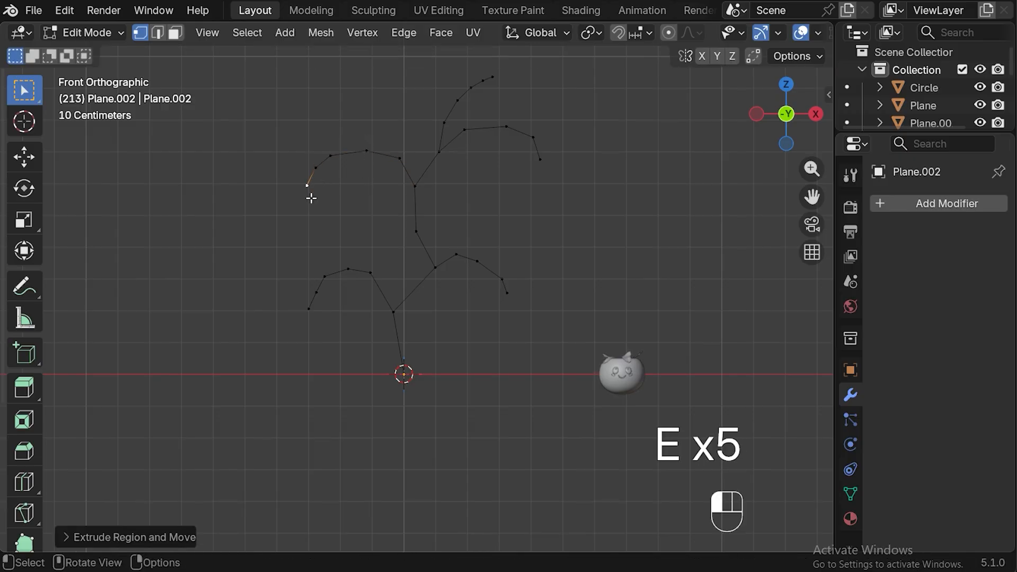
- Extrude two short segments upward from the stem's upper fork joint to form a small middle branch
left_click(416, 182)
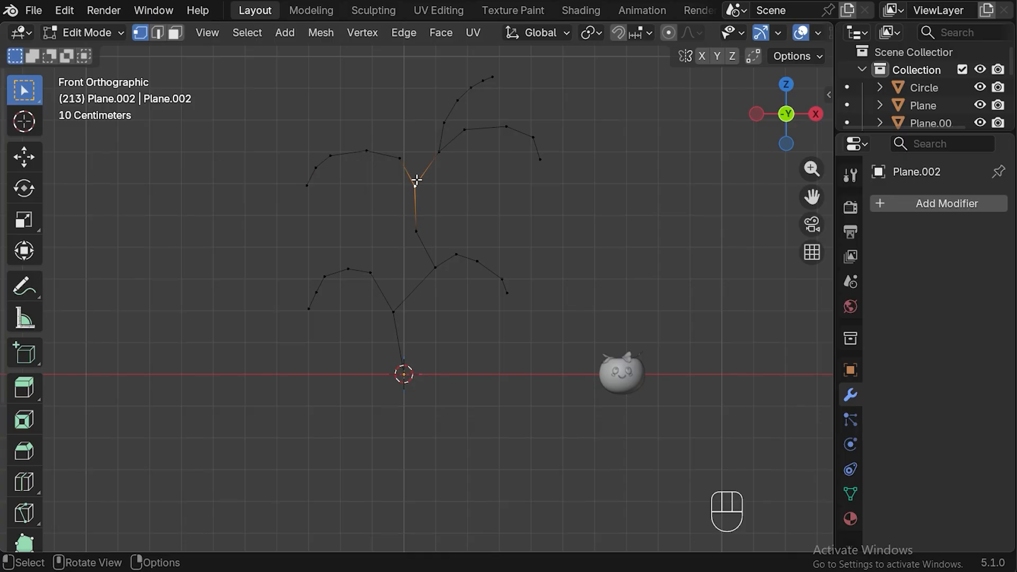
key("e")
left_click(419, 157)
key("e")
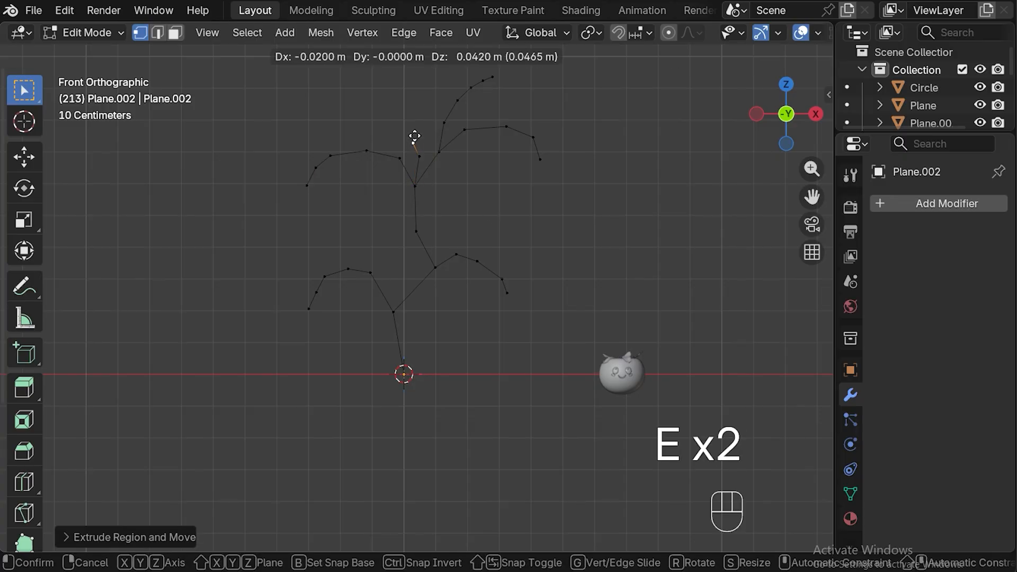
left_click(414, 138)
- Move the two lower stem joints slightly along Y using proportional editing with a radius of about 0.14 m
middle_click_drag(483, 205, 498, 245)
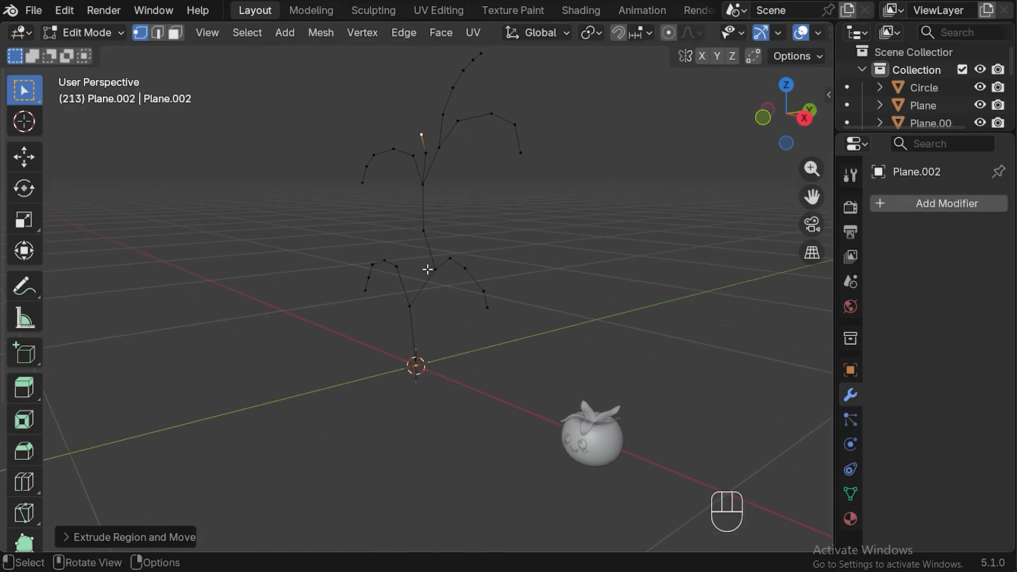
left_click(408, 304)
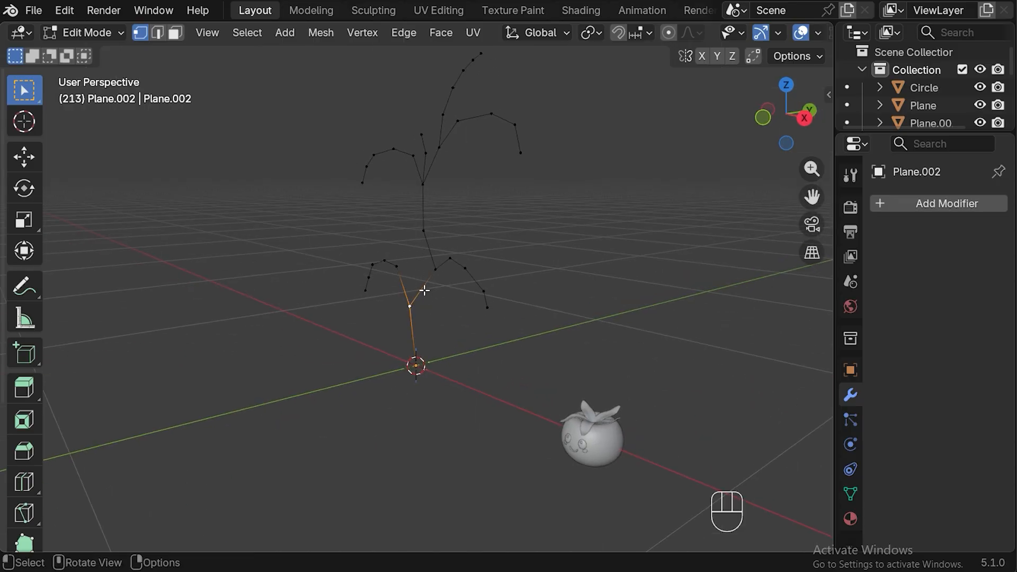
left_click(435, 269, "shift")
key("o")
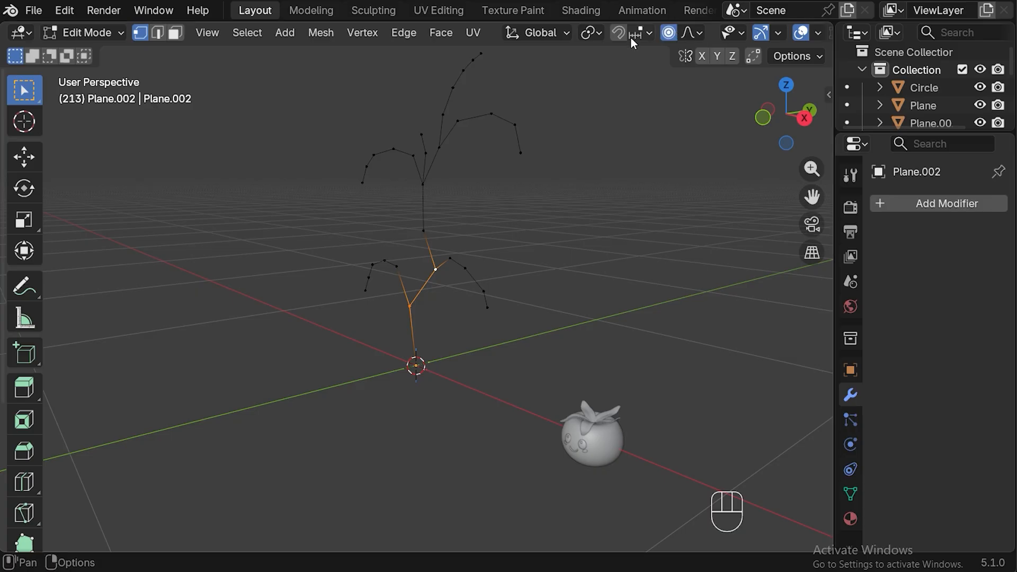
key("g")
key("y")
scroll(453, 287, "down", 14)
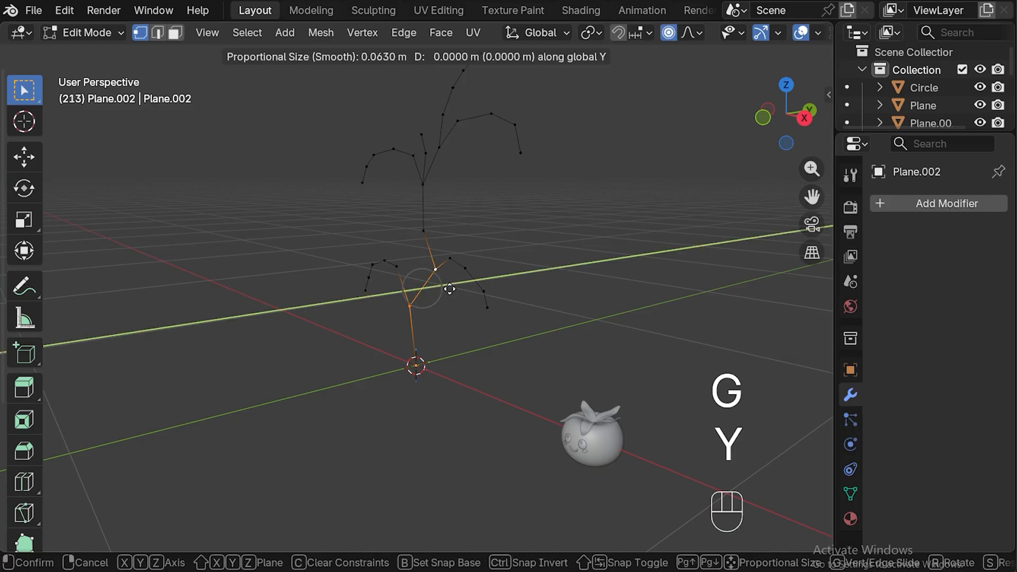
scroll(454, 283, "down", 1)
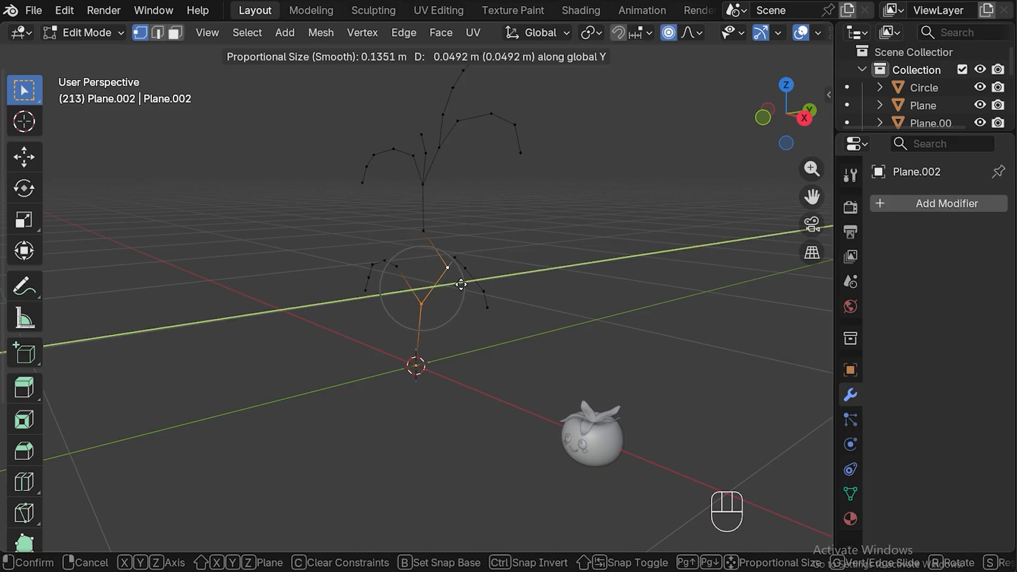
left_click(465, 284)
- Shift the upper fork joint slightly sideways with proportional editing to bend the main stem
left_click(427, 182)
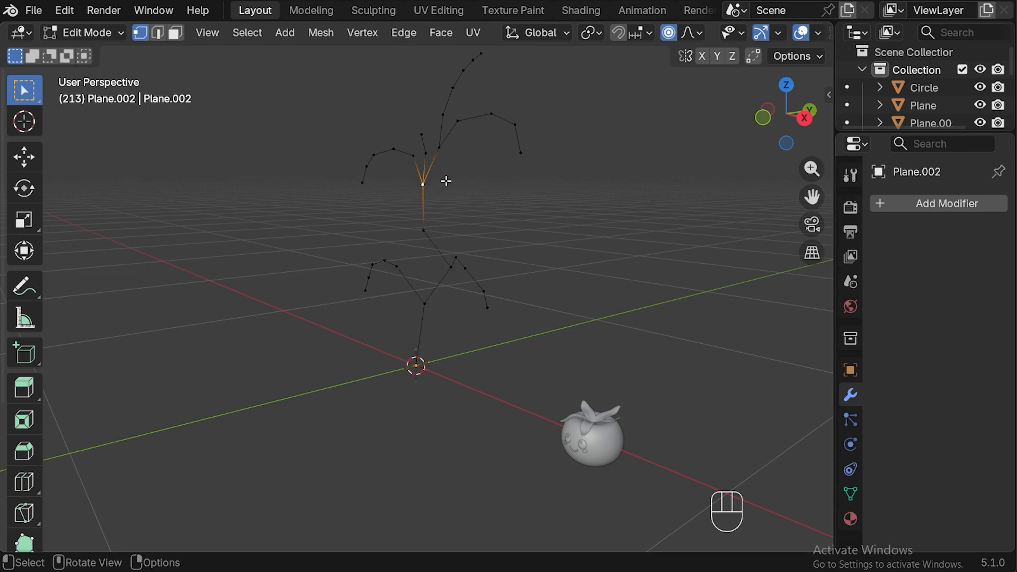
key("g")
left_click(454, 178)
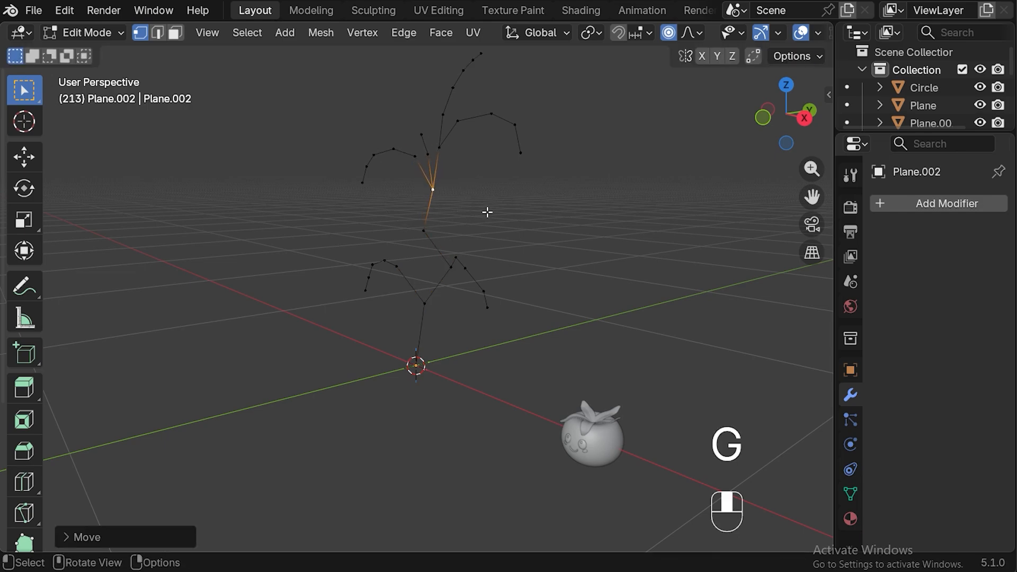
- Move one mid-branch vertex on each of several upper and lower branches together about 0.04 m along Y
middle_click_drag(485, 211, 431, 98)
left_click(432, 115)
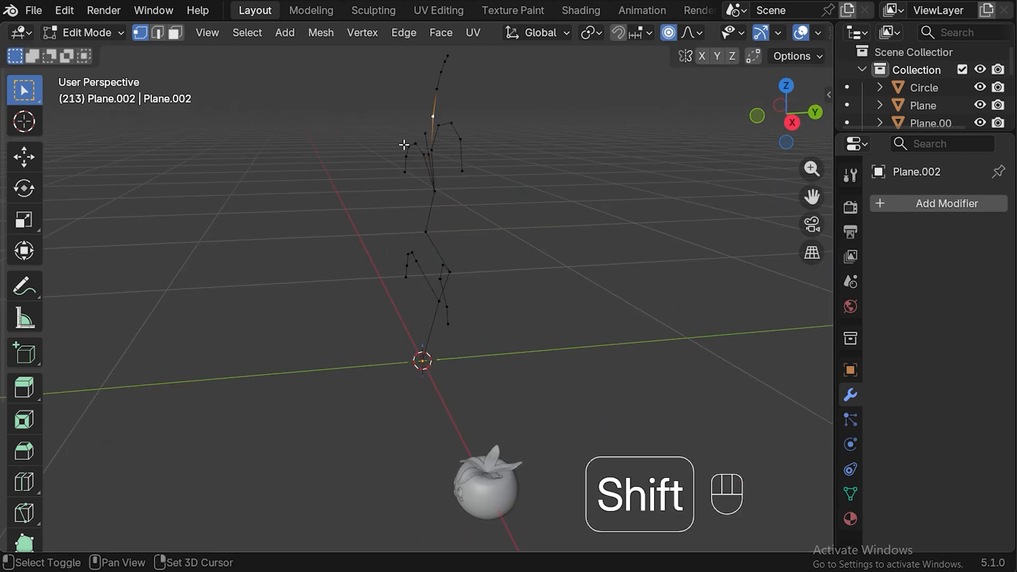
left_click(453, 126, "shift")
left_click(411, 253, "shift")
left_click(446, 307, "shift")
key("g")
key("y")
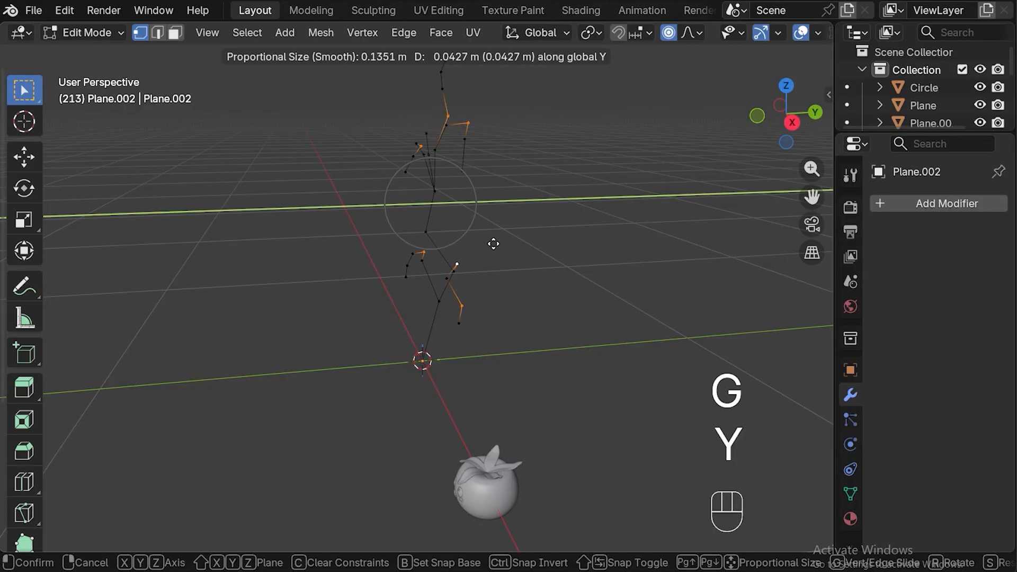
left_click(493, 243)
- Scale the whole stem skeleton down to roughly 0.8 of its size in the front view
middle_click_drag(493, 242, 638, 224)
key("KP_1")
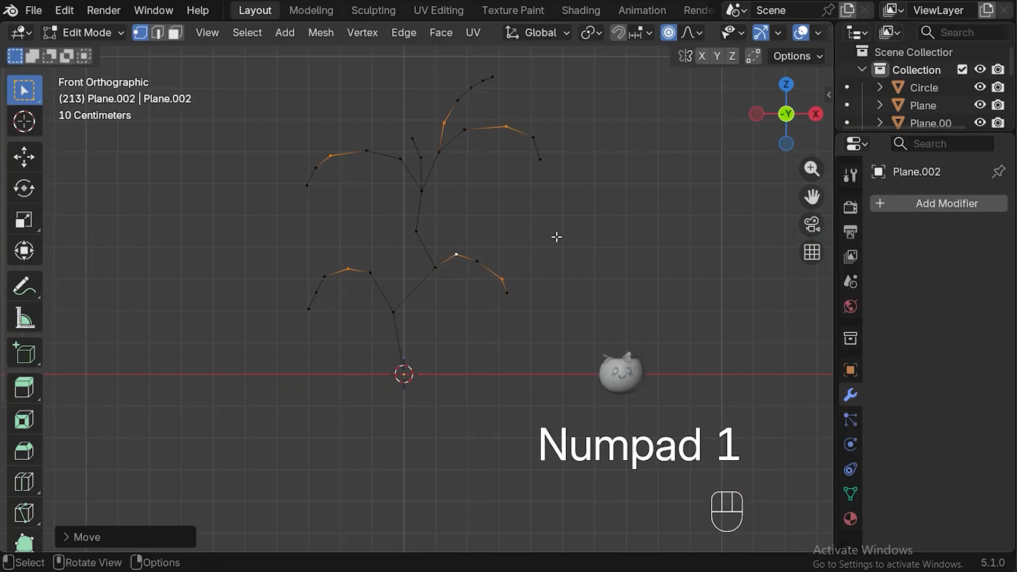
key("a")
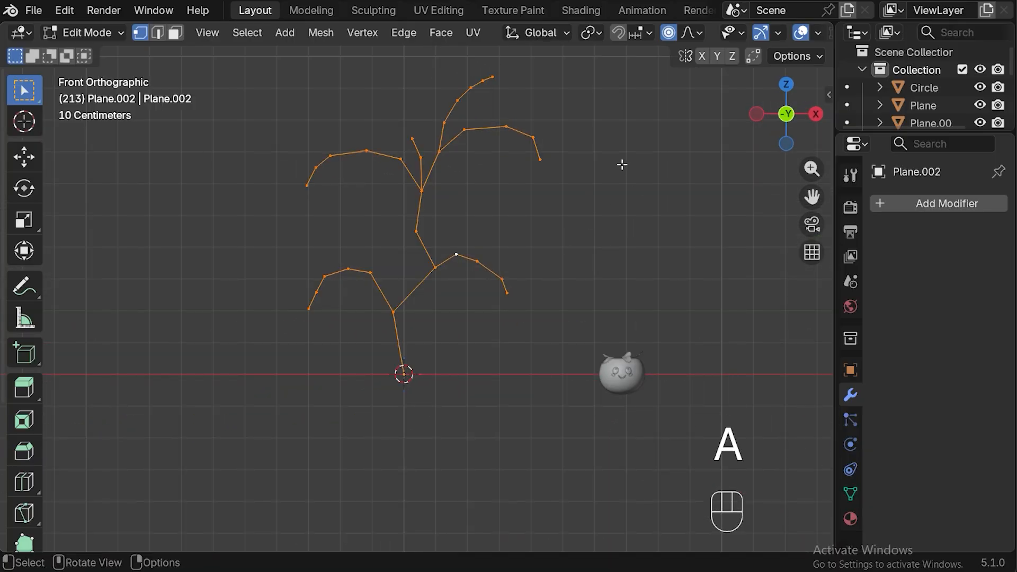
key("s")
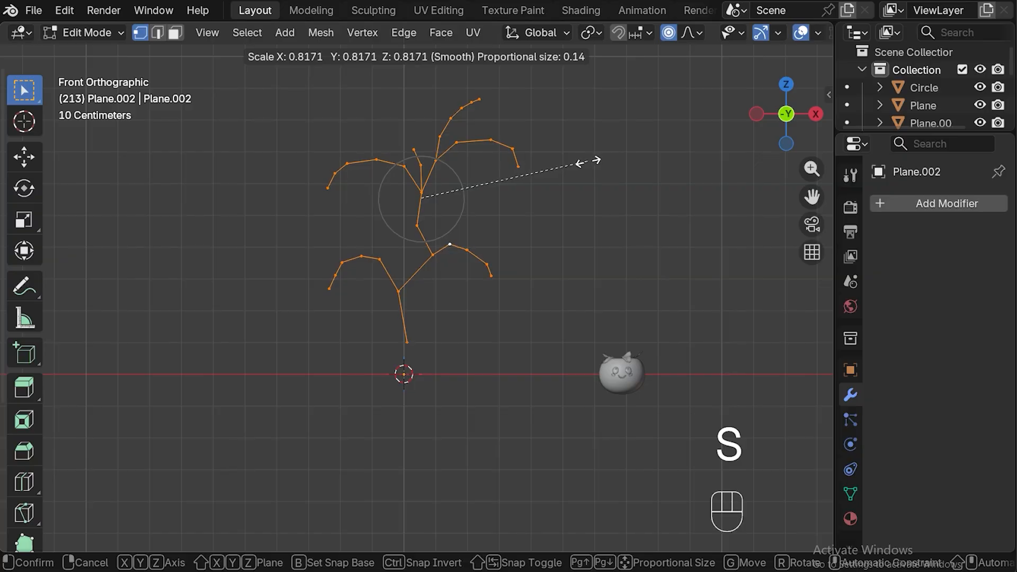
left_click(598, 159)
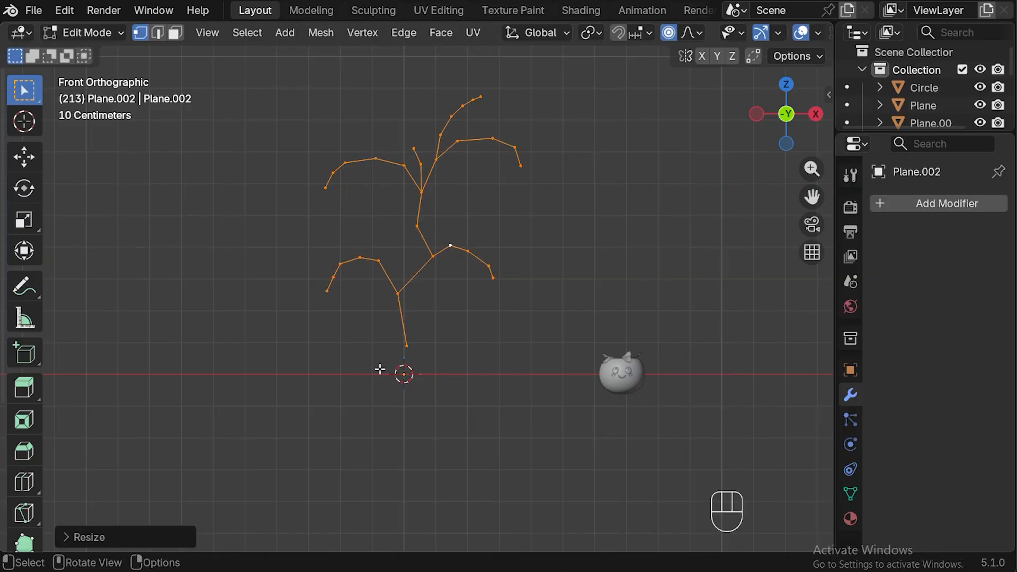
- Lower the stem's bottom vertex about 0.15 m along Z, just below the ground line
left_click(407, 347)
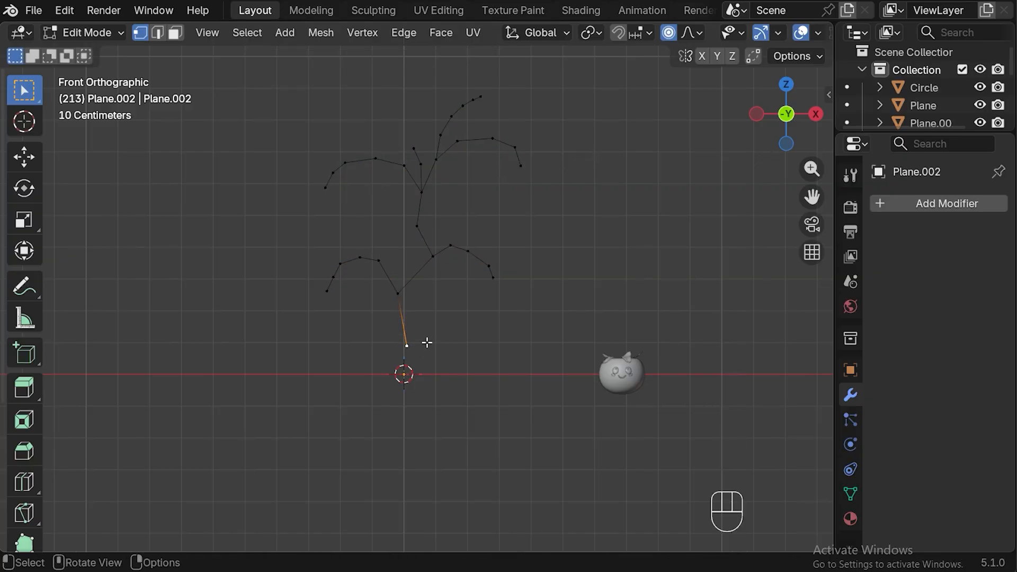
key("g")
key("z")
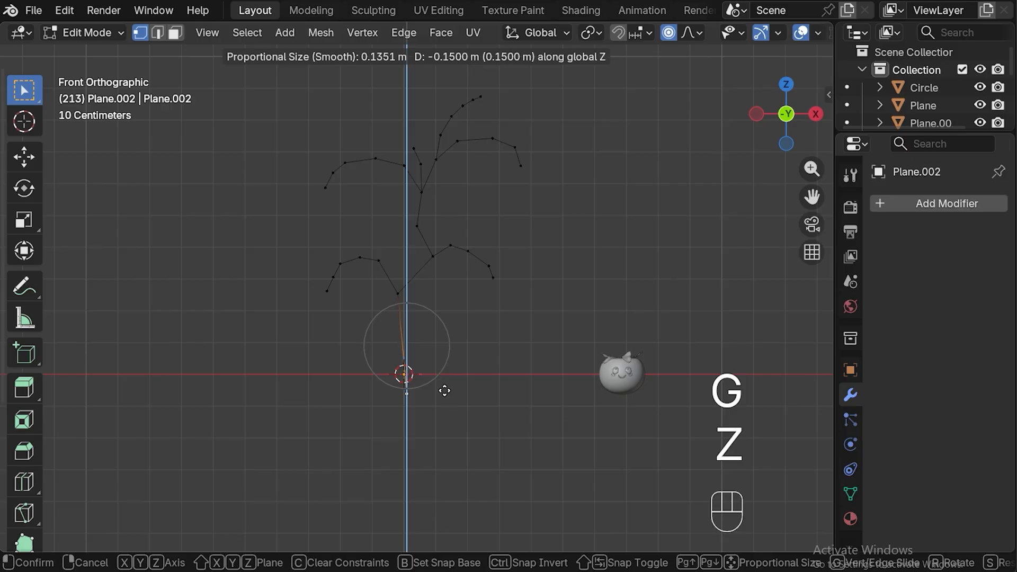
left_click(446, 390)
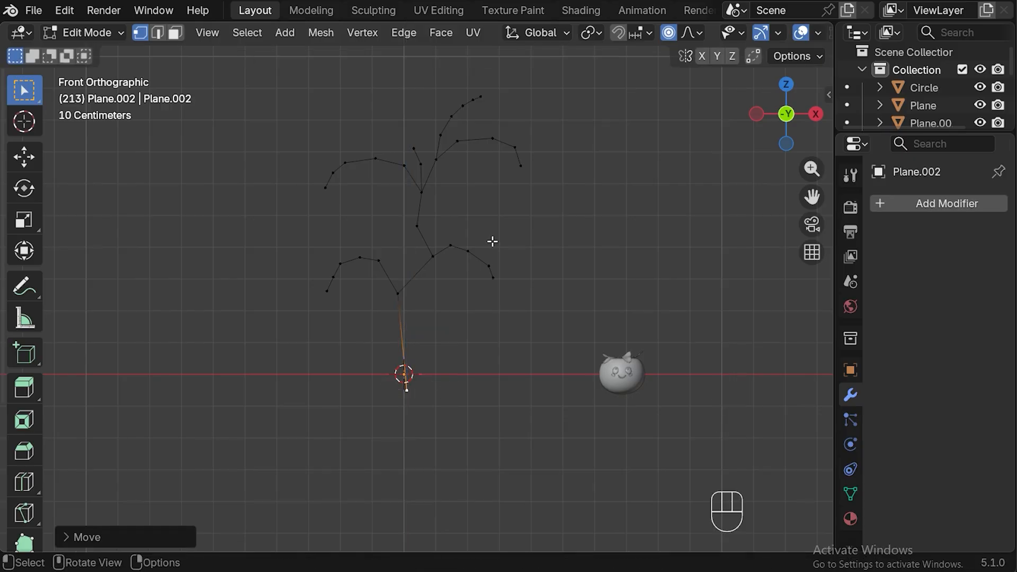
- Return to Object Mode and add a Skin modifier to the stem
key("Tab")
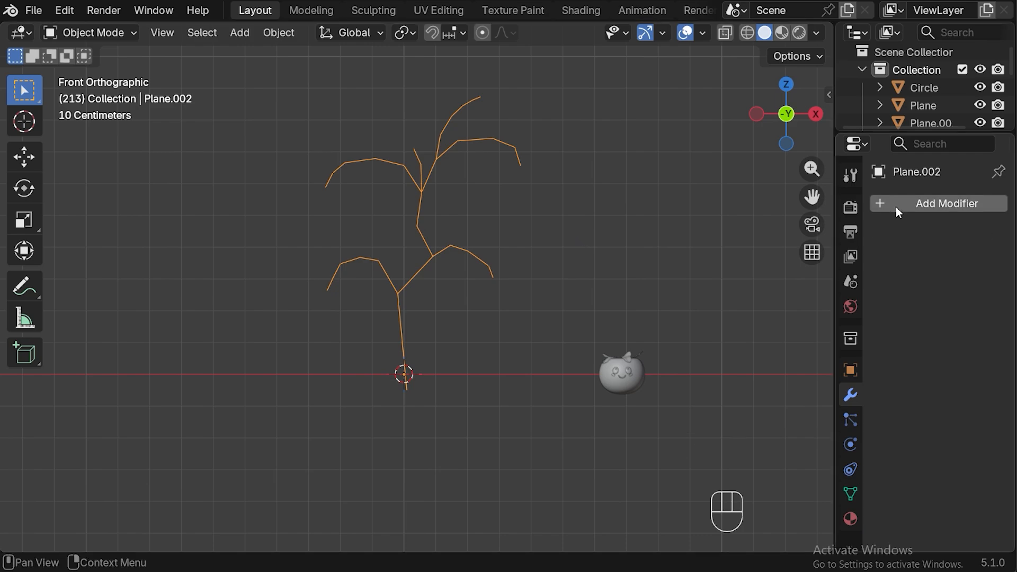
left_click(935, 206)
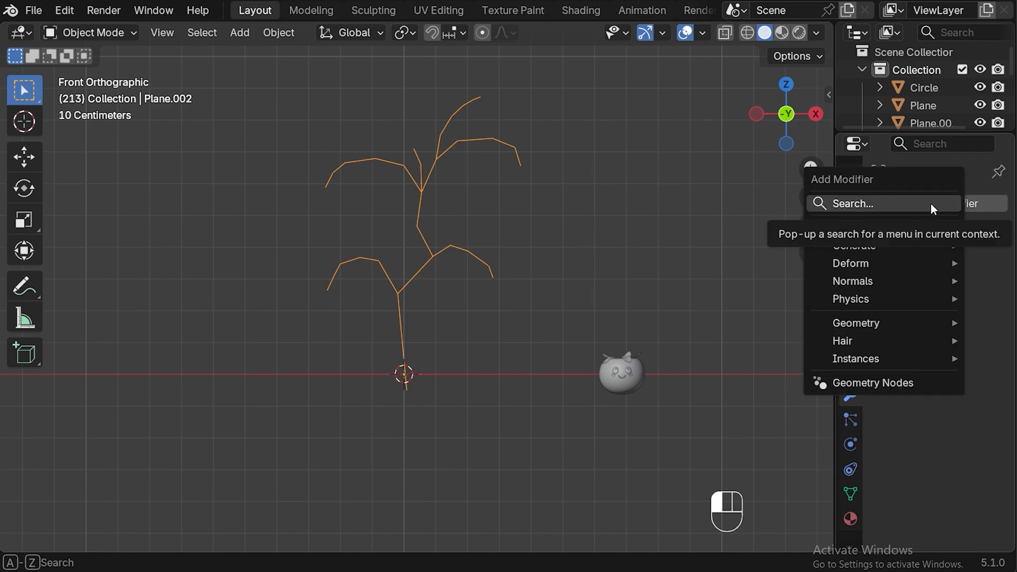
mouse_move(888, 243)
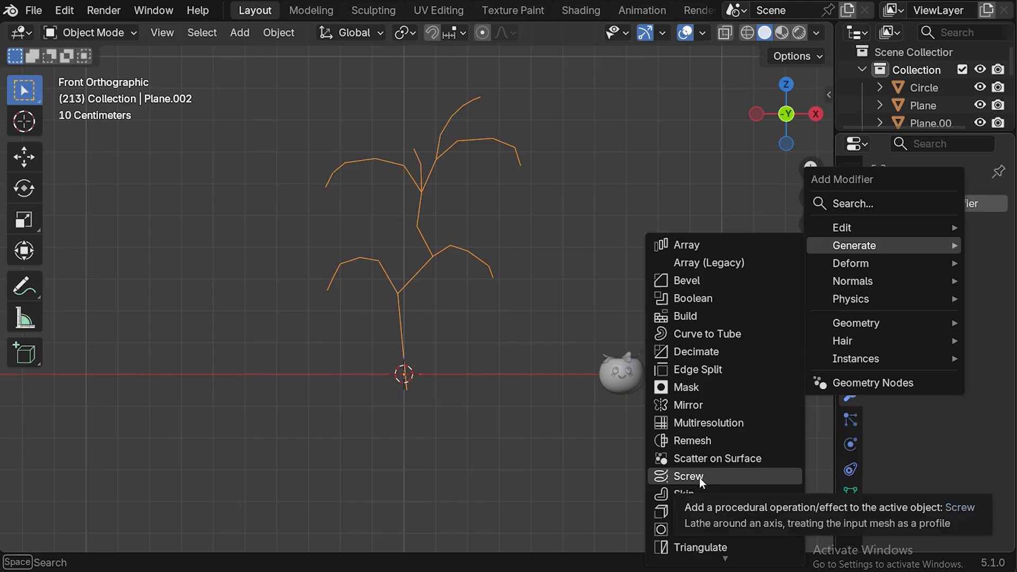
left_click(698, 493)
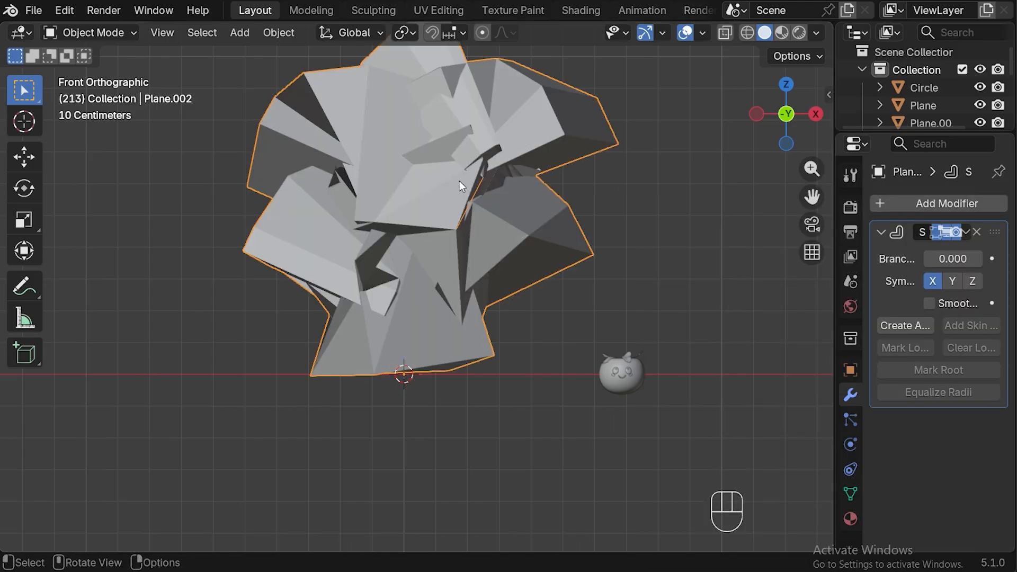
- Enter Edit Mode on the skinned stem and enable X-ray display to reach its inner vertices
key("Tab")
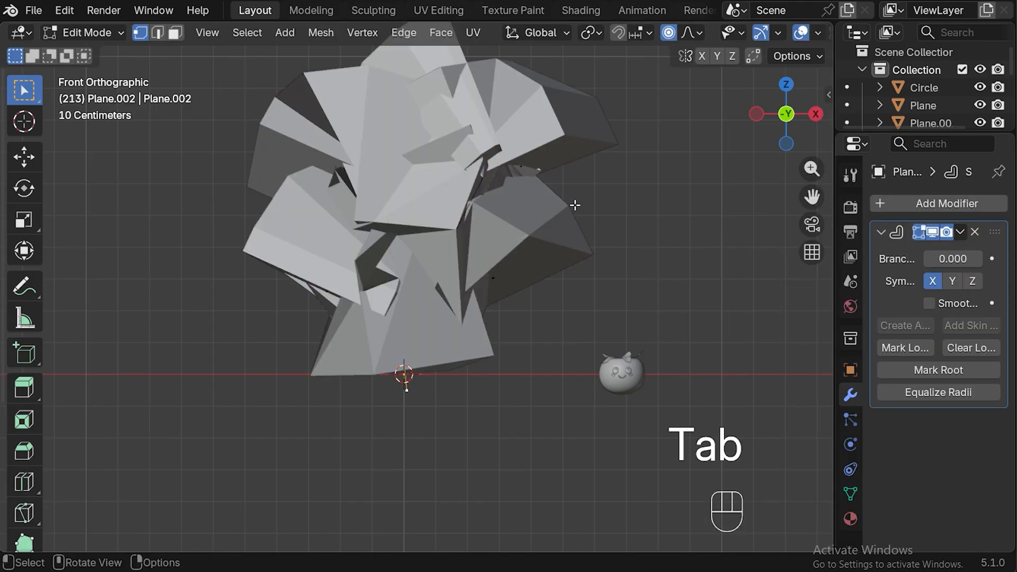
scroll(747, 35, "down", 5)
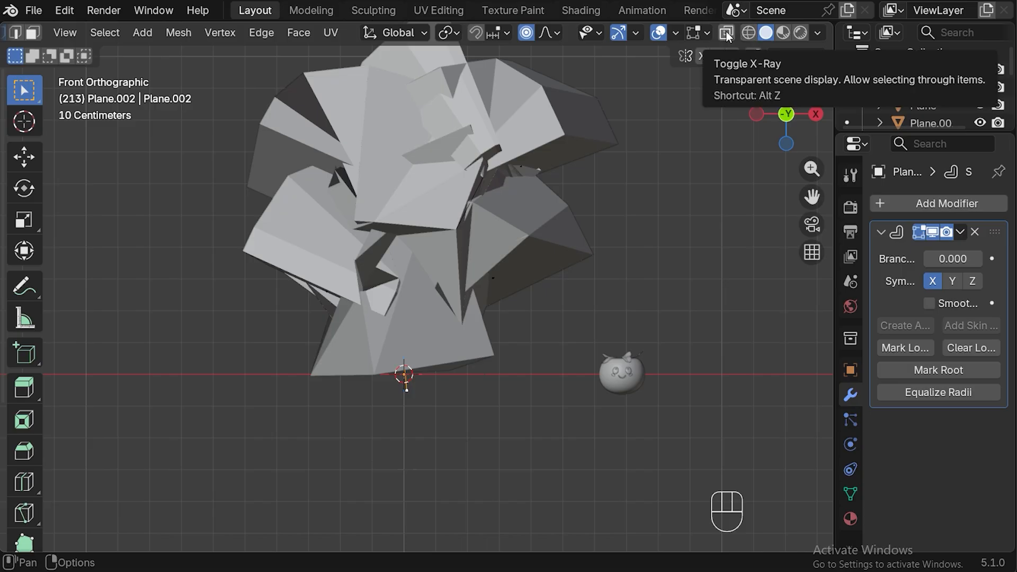
left_click(727, 35)
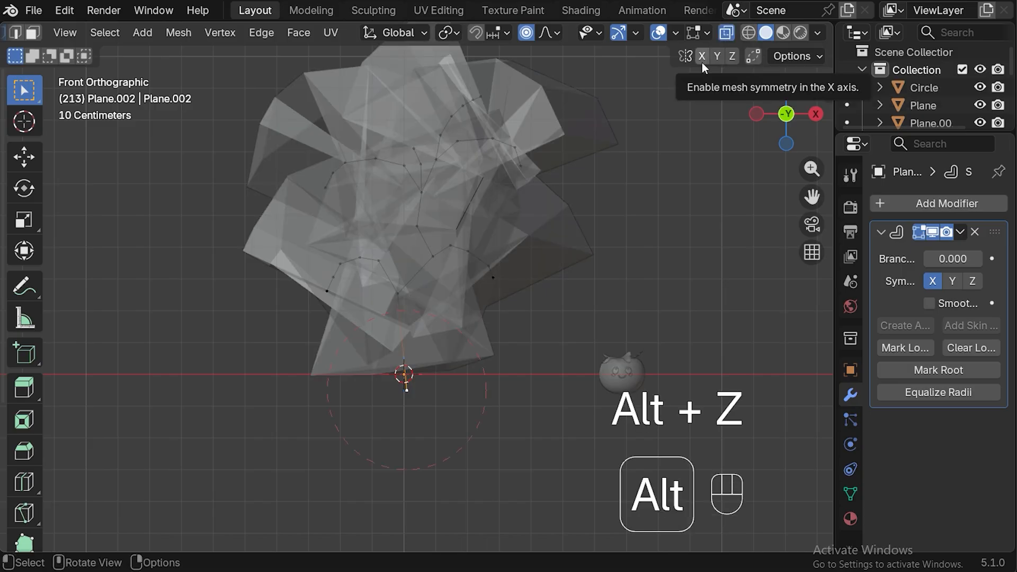
key("alt+z")
key("alt+z")
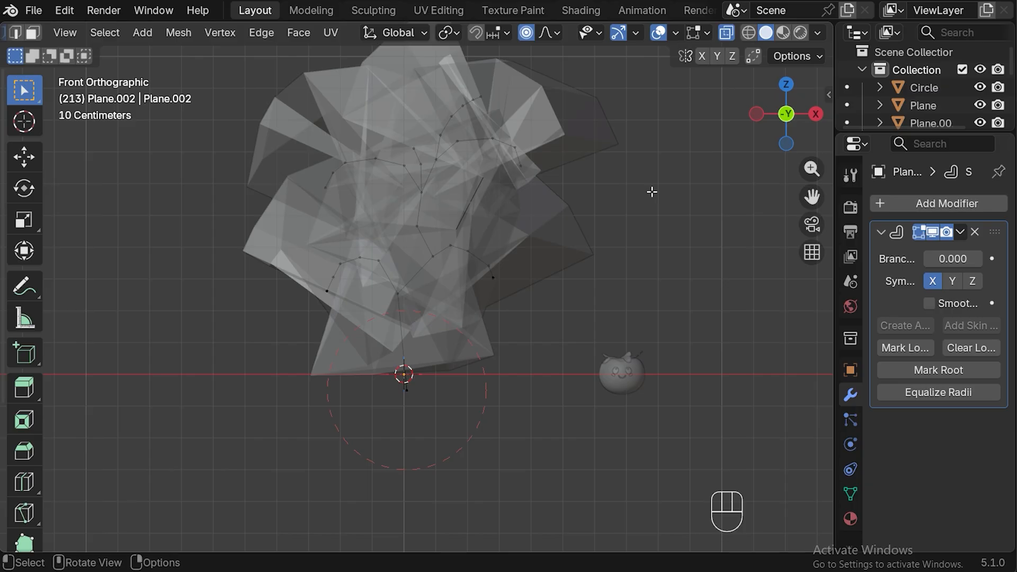
- Reduce the skin radius of all stem vertices to about 0.04 of its size
key("a")
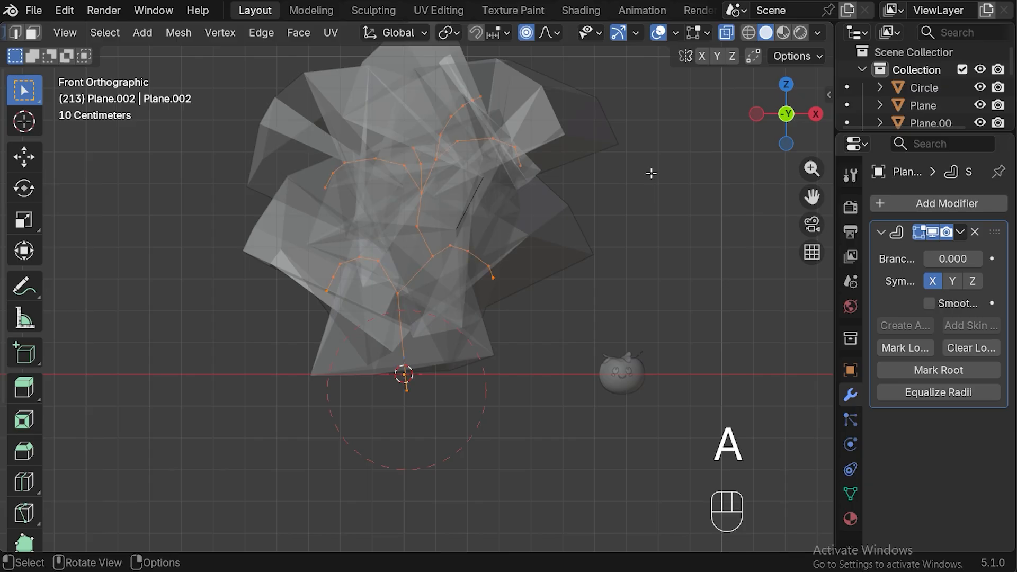
key("ctrl+a")
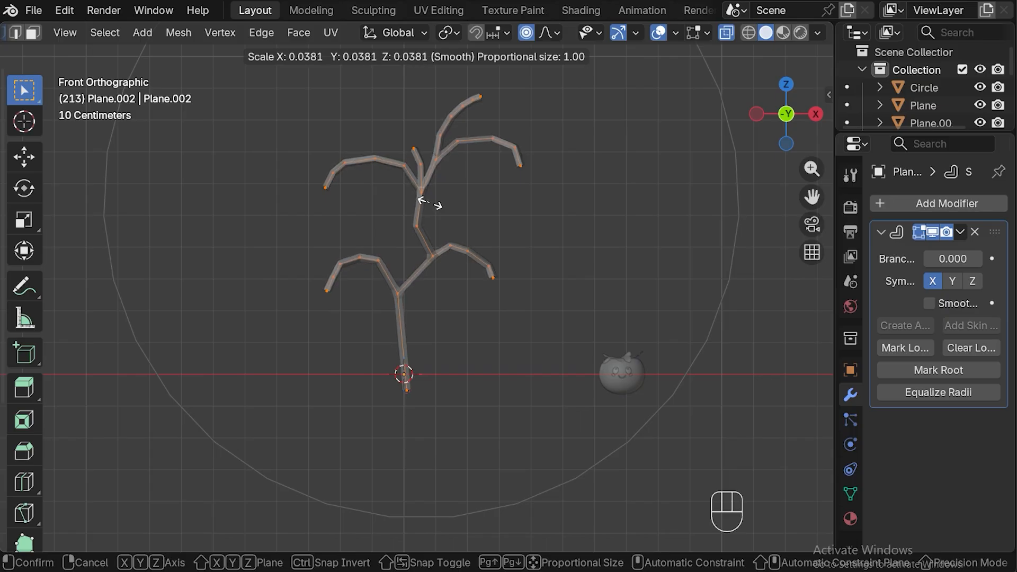
left_click(437, 206)
- Taper the six branch tips by scaling their skin radius to about a quarter, with a proportional size of 0.18
left_click(326, 185)
left_click(480, 99, "shift")
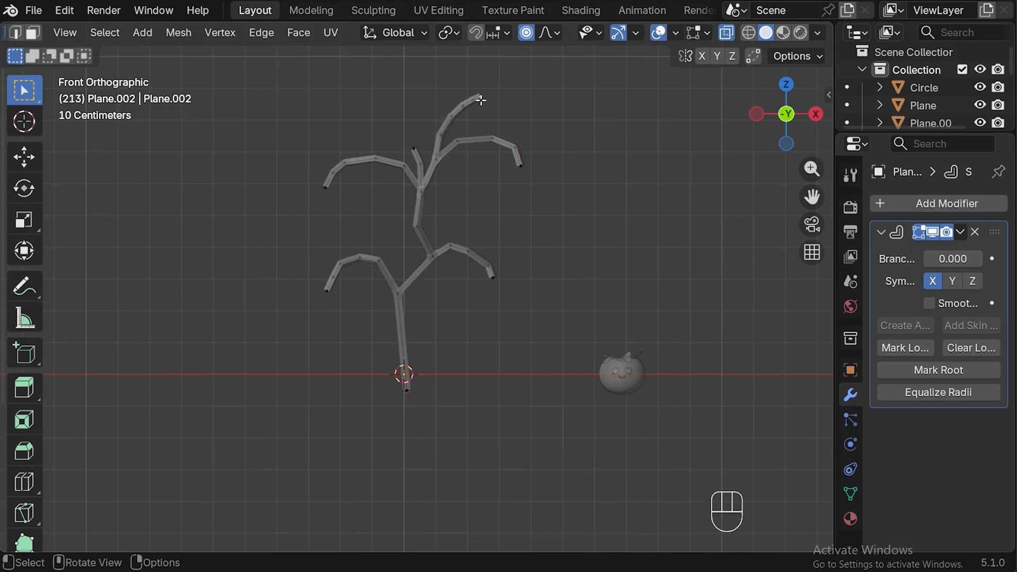
left_click(328, 186, "shift")
left_click(521, 168, "shift")
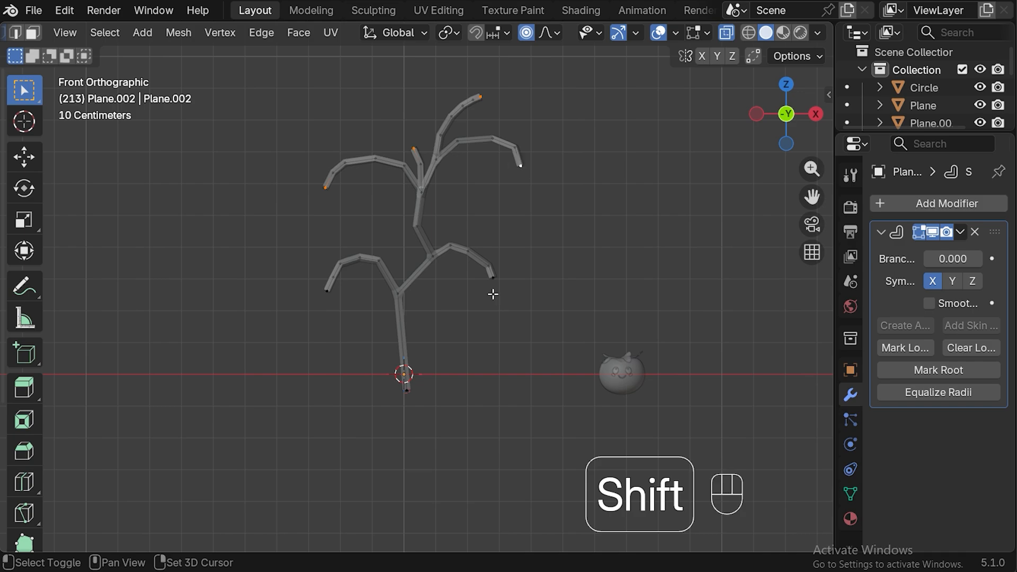
left_click(493, 277, "shift")
left_click(326, 289, "shift")
key("ctrl+a")
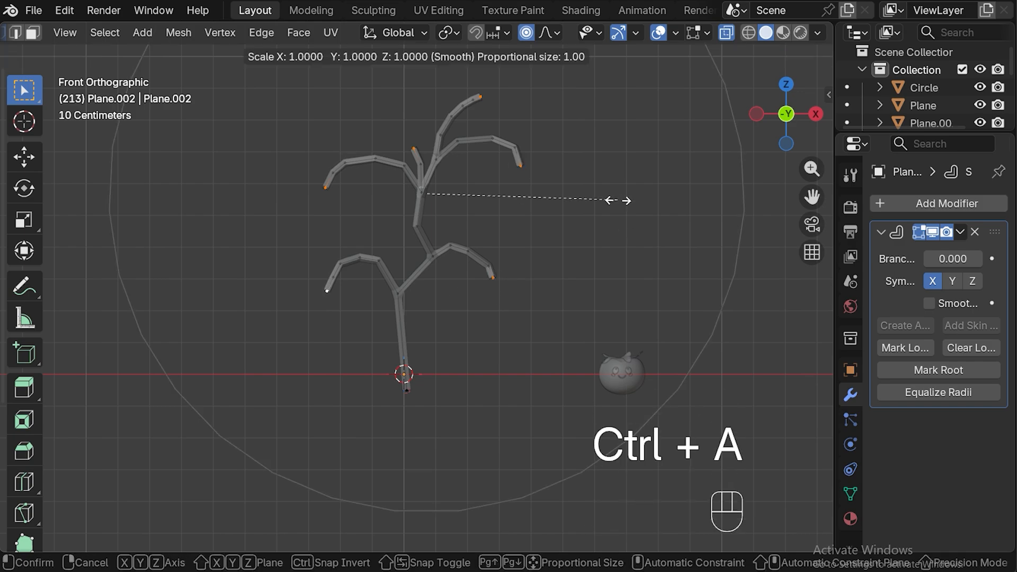
scroll(618, 201, "up", 17)
scroll(614, 199, "up", 8)
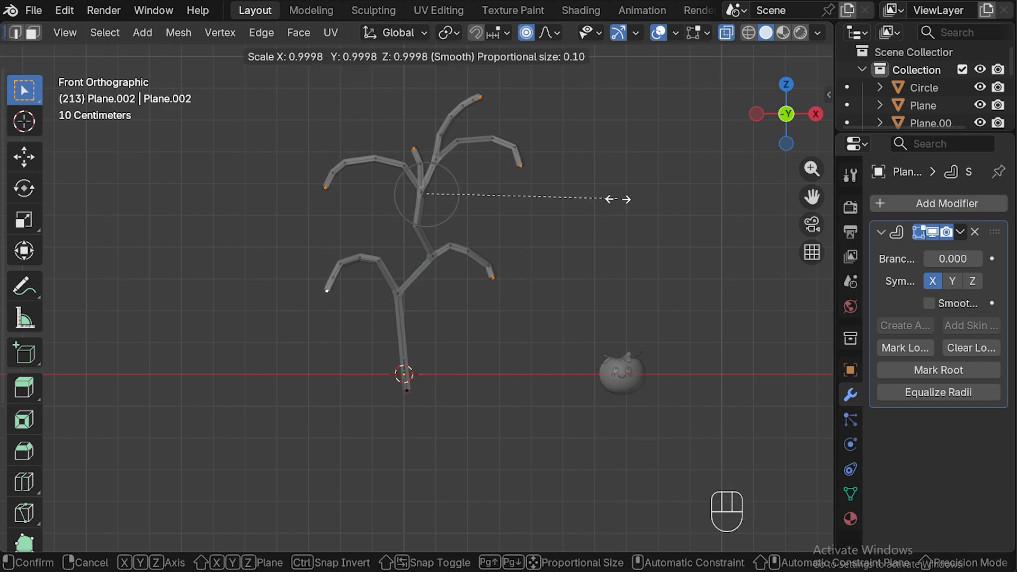
scroll(477, 193, "down", 7)
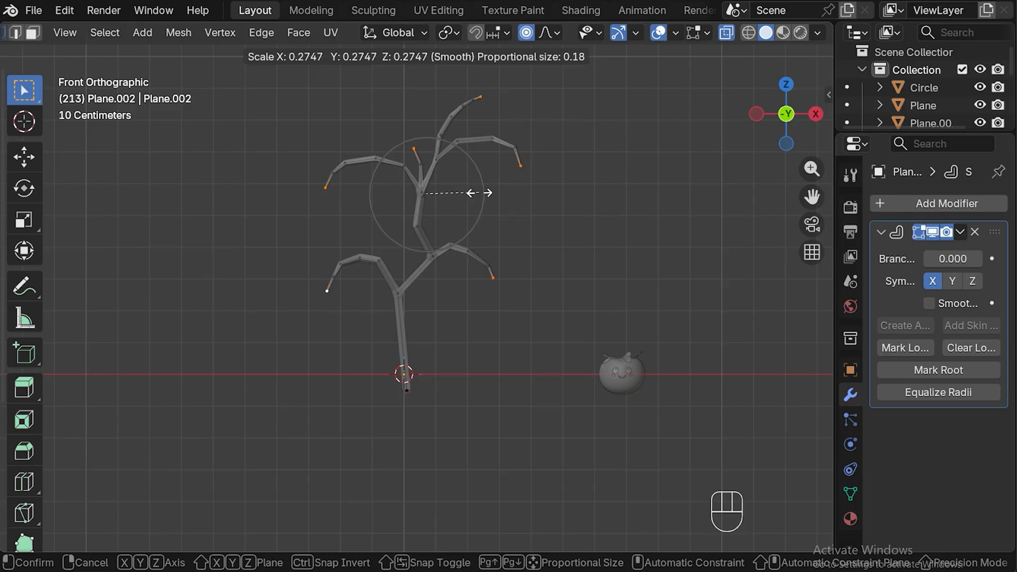
left_click(470, 193)
- Thicken the stem's base by scaling its bottom vertex's skin radius to about 2.5, with a proportional size of 0.18
left_click(406, 390)
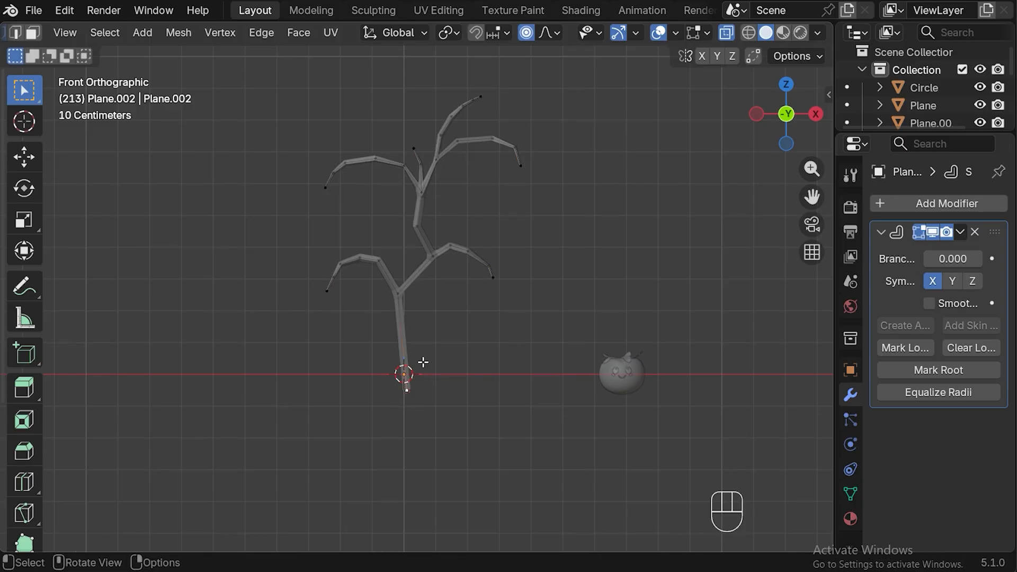
key("ctrl+a")
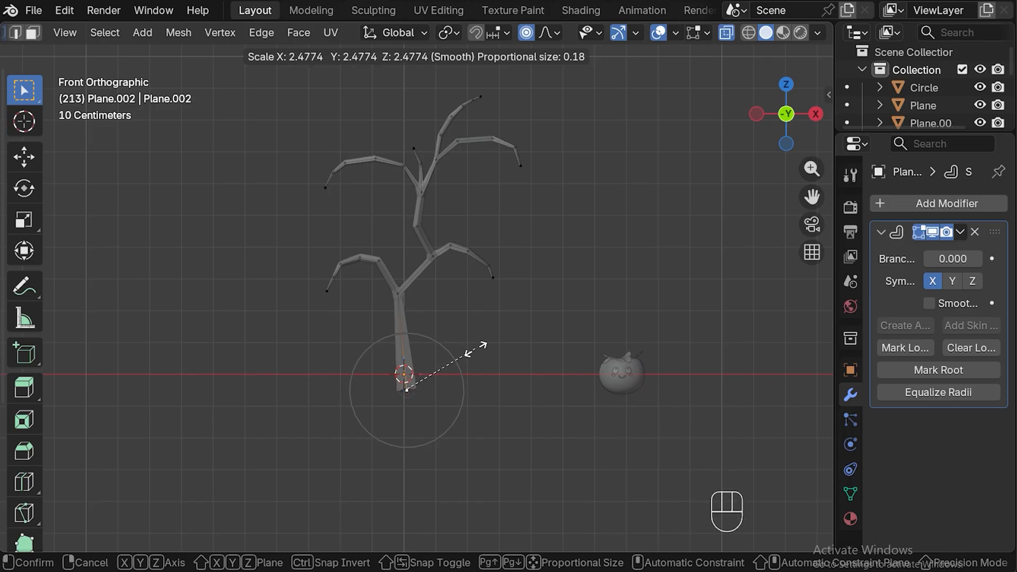
left_click(476, 345)
- Spread the two lower branch tips outward by about 0.08 m using proportional editing with a 0.18 m radius
key("g")
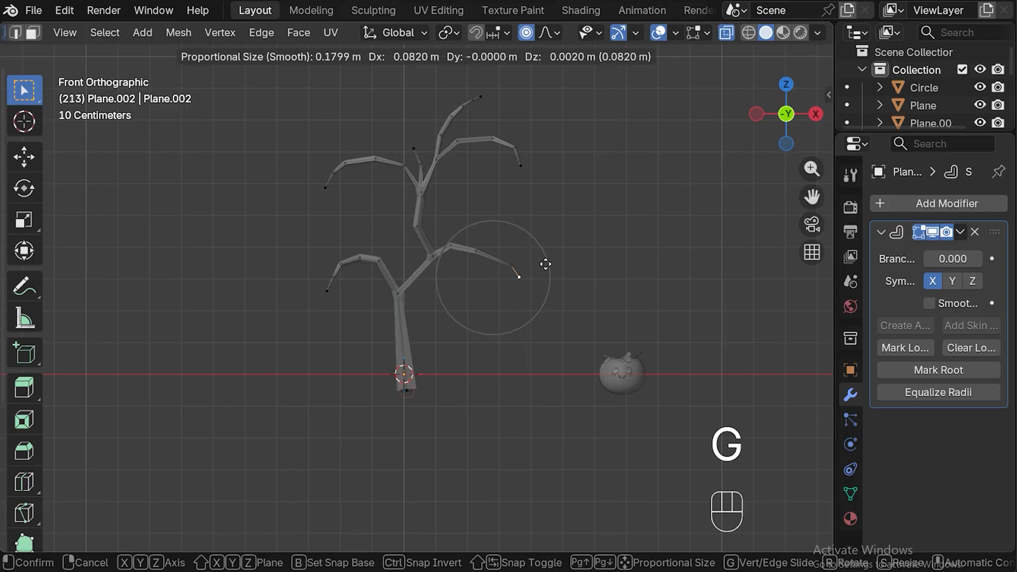
left_click(546, 264)
left_click(332, 300)
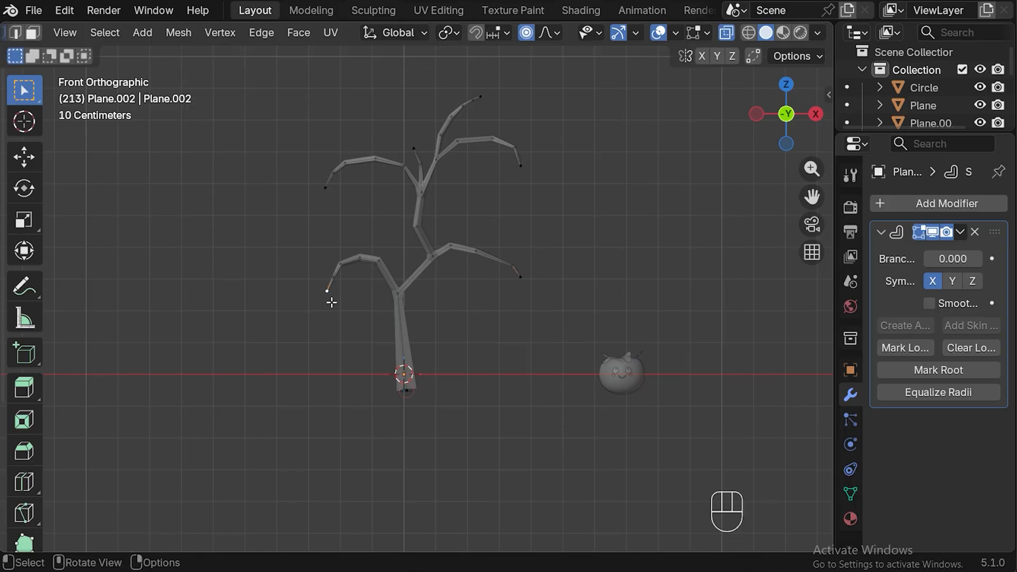
key("g")
left_click(311, 295)
- Spread the two upper outer branch tips outward by about 0.06 m using proportional editing with a 0.18 m radius
left_click(326, 188)
key("g")
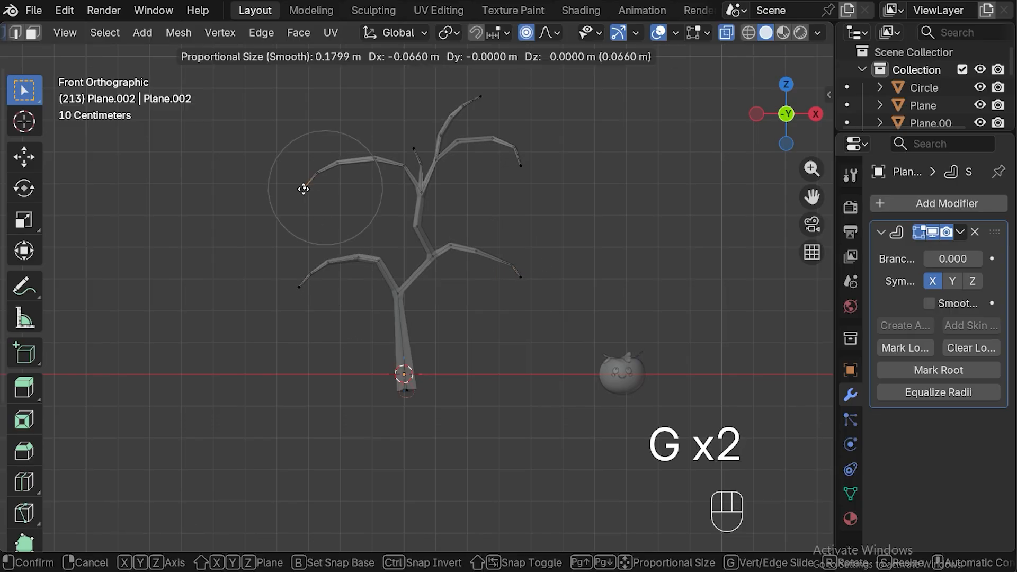
left_click(305, 188)
left_click(524, 167)
key("g")
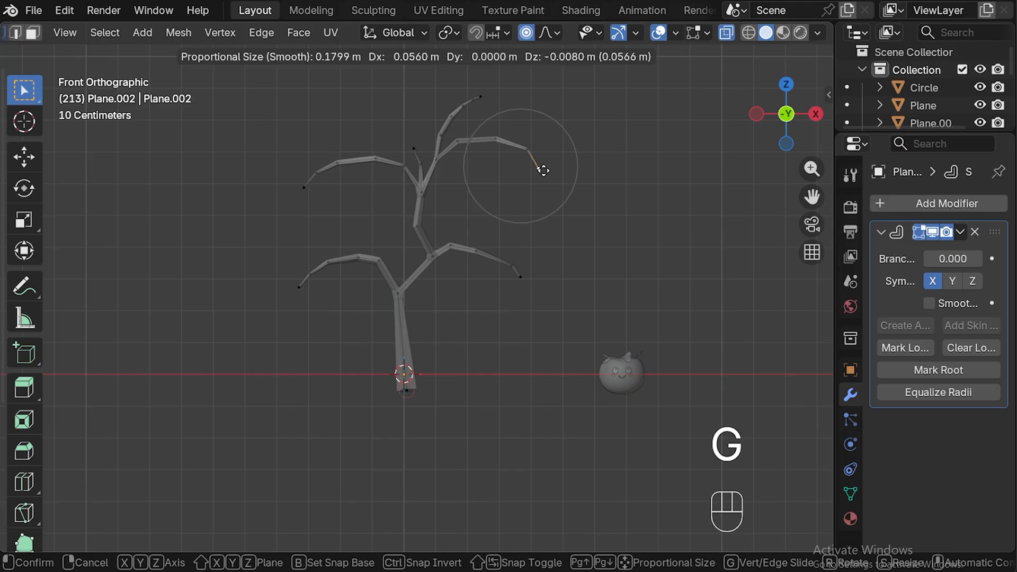
left_click(541, 166)
- Return to Object Mode, turn off X-ray display and check the stem, ending in front view
key("Tab")
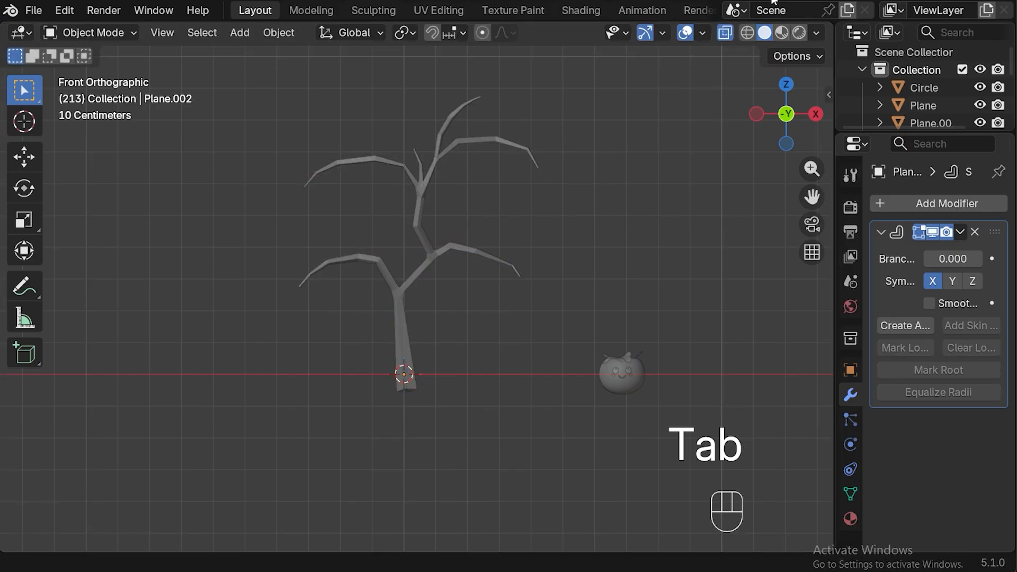
left_click(725, 34)
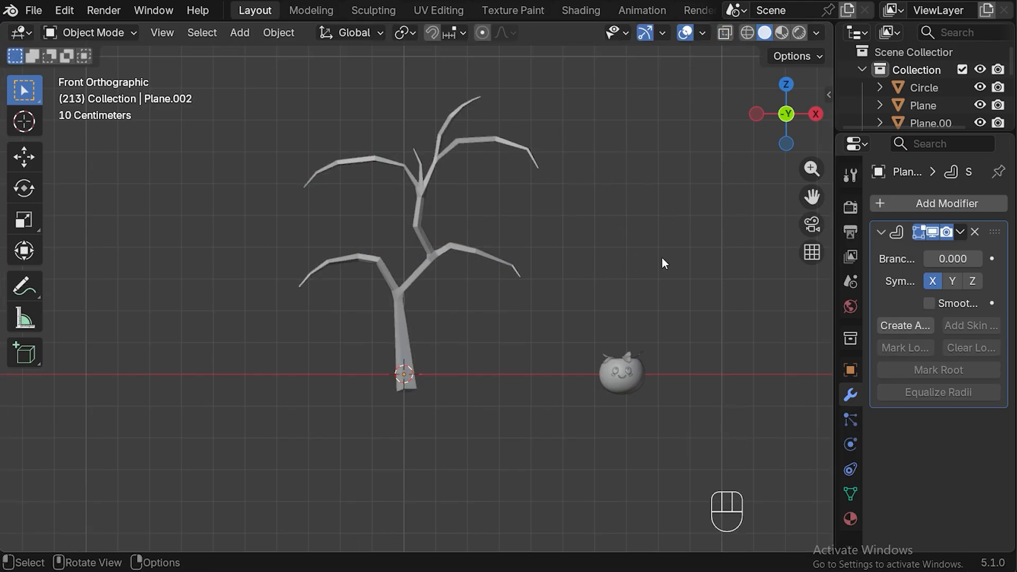
mouse_move(664, 264)
middle_mouse_down()
mouse_move(420, 272)
mouse_move(643, 275)
mouse_move(653, 263)
middle_mouse_up()
key("KP_1")
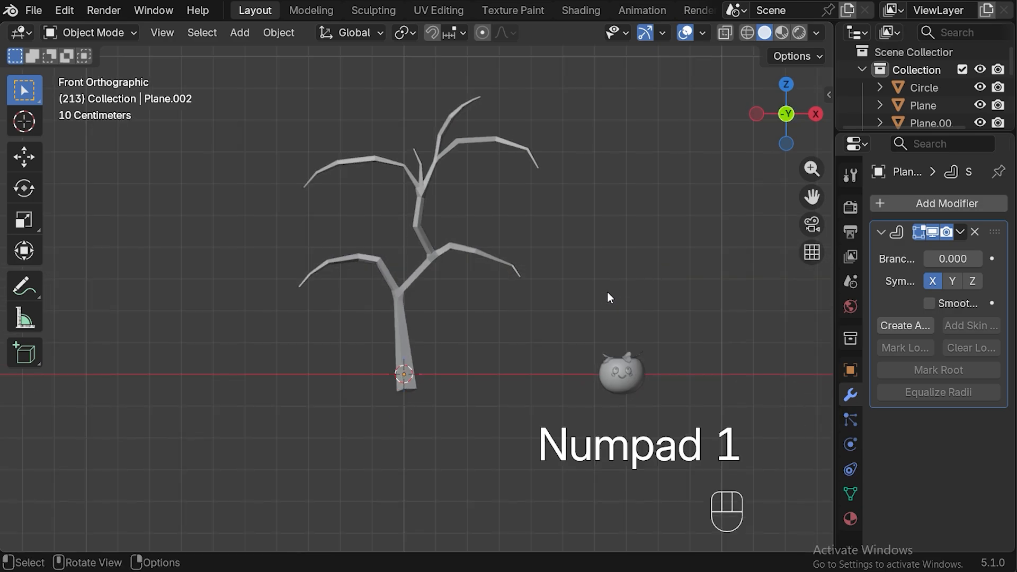
- Move the whole tomato character across to the -X side of the stem, level with the lower branches
left_click_drag(608, 293, 676, 378)
key("g")
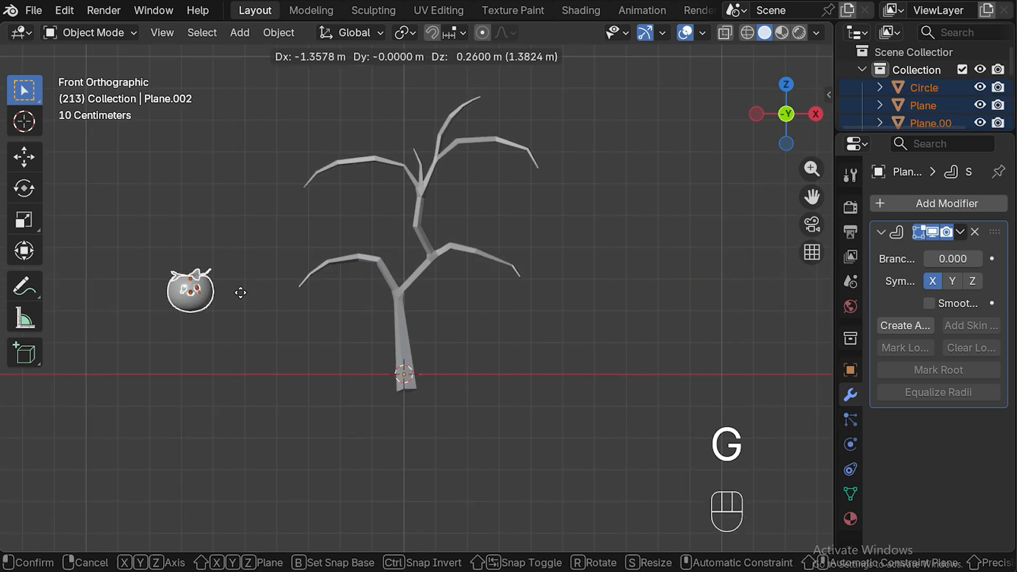
left_click(264, 295)
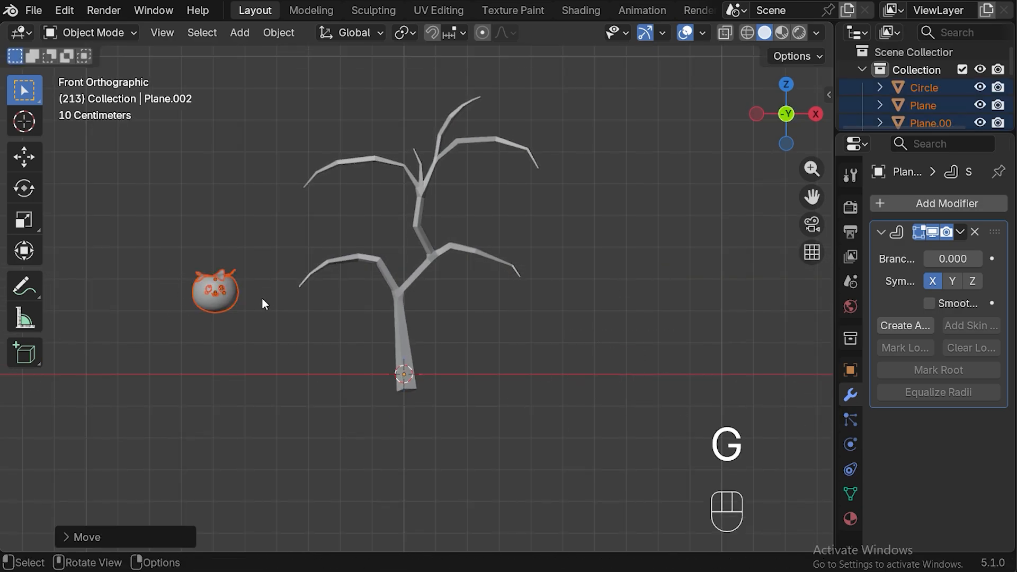
- Place the 3D cursor on the +X side of the stem and add a plane there rotated 90 degrees about X
right_click(625, 280, "shift")
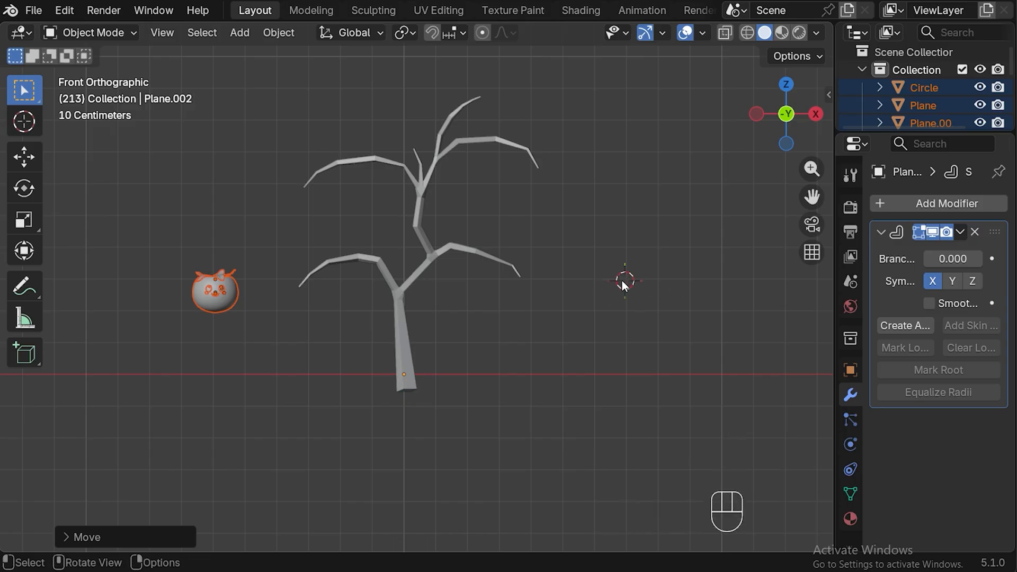
key("shift+a")
mouse_move(636, 206)
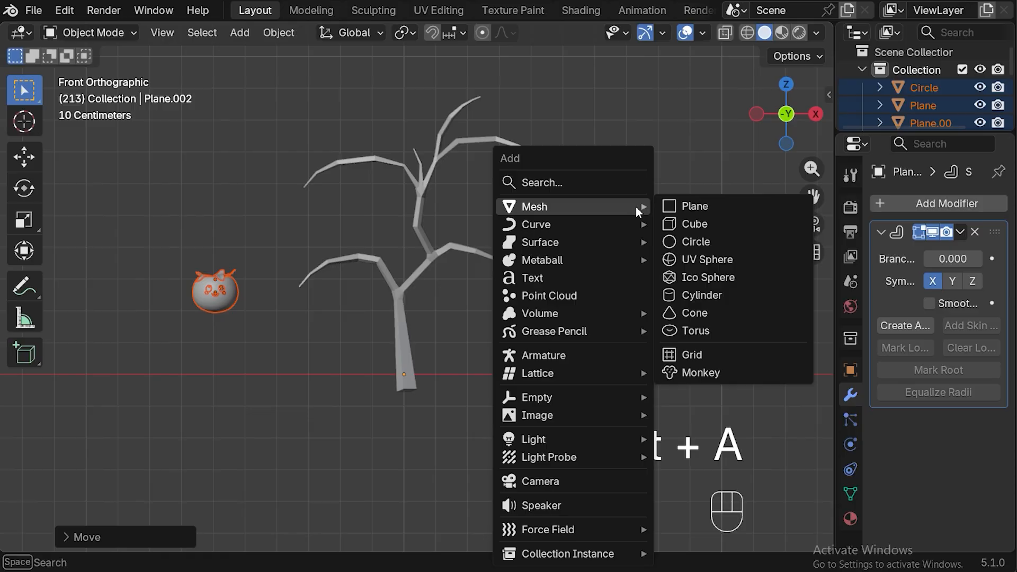
left_click(720, 206)
key("r")
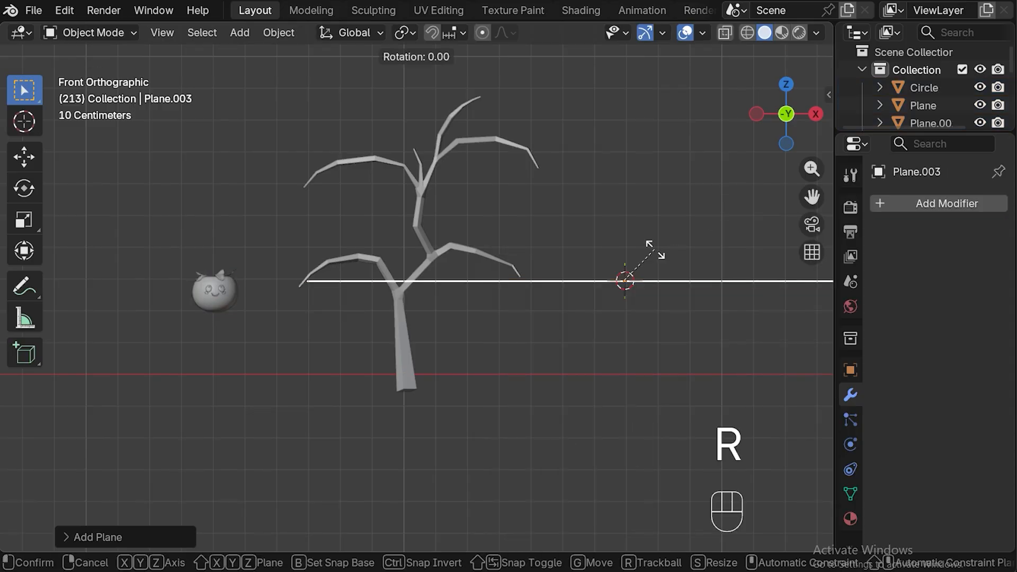
key("x")
key("KP_9")
key("KP_0")
left_click(655, 249)
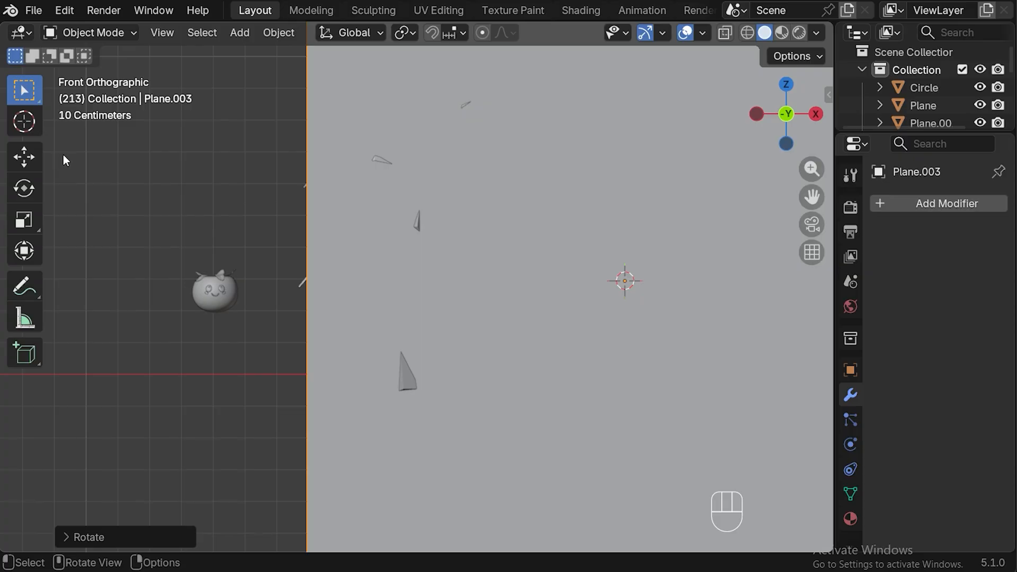
- Scale the new plane down to about the tomato's size and apply its rotation and scale
key("s")
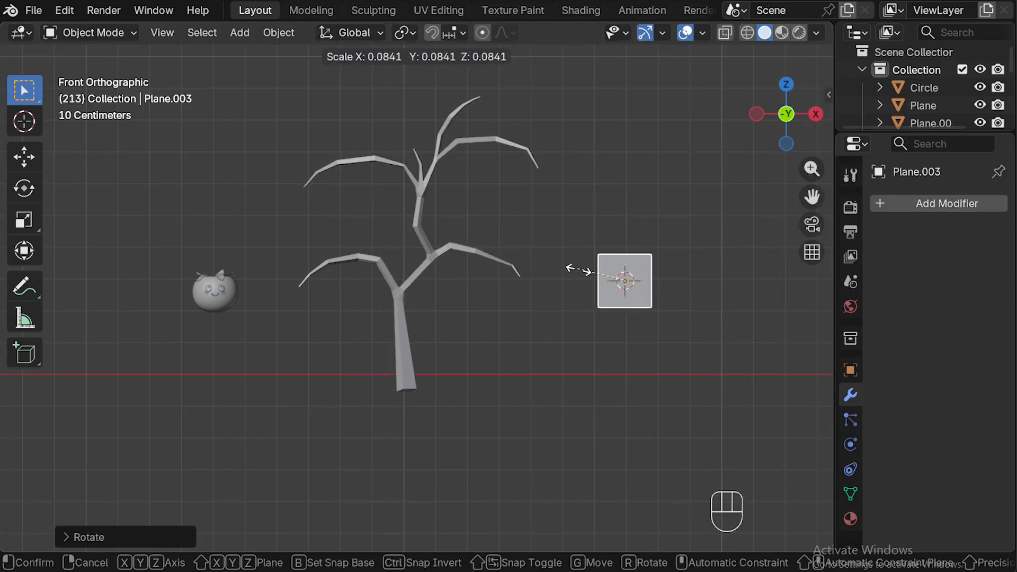
left_click(586, 273)
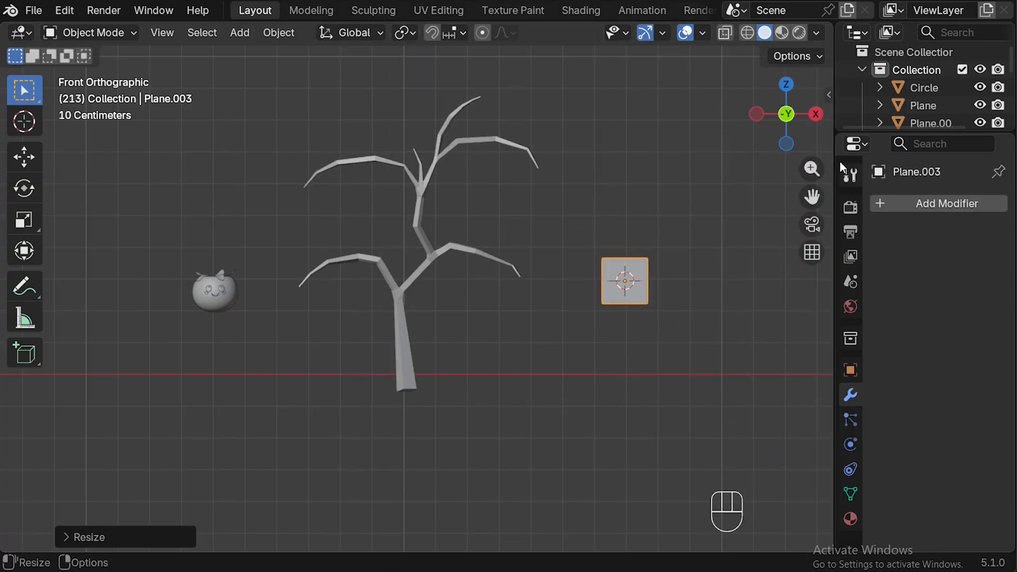
left_click_drag(812, 197, 681, 192)
key("ctrl+a")
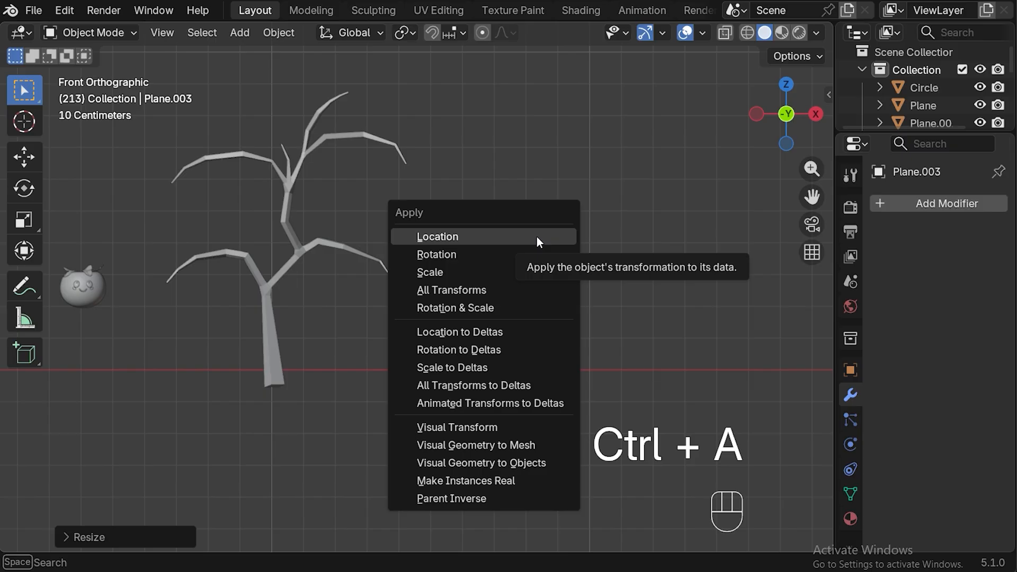
left_click(482, 308)
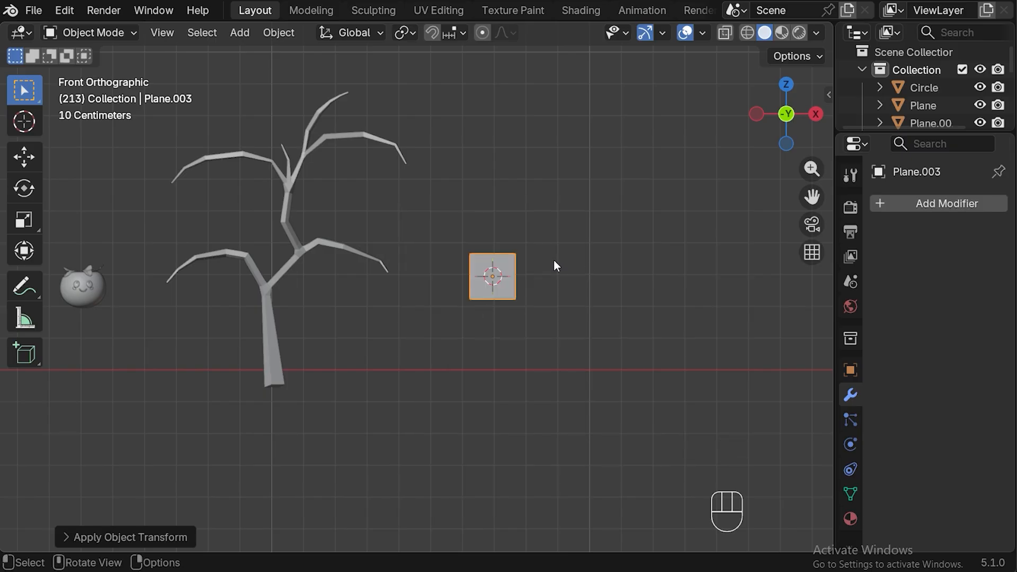
- Enter Edit Mode on the plane and add one vertical loop cut through its centre
key("Tab")
scroll(648, 246, "up", 3)
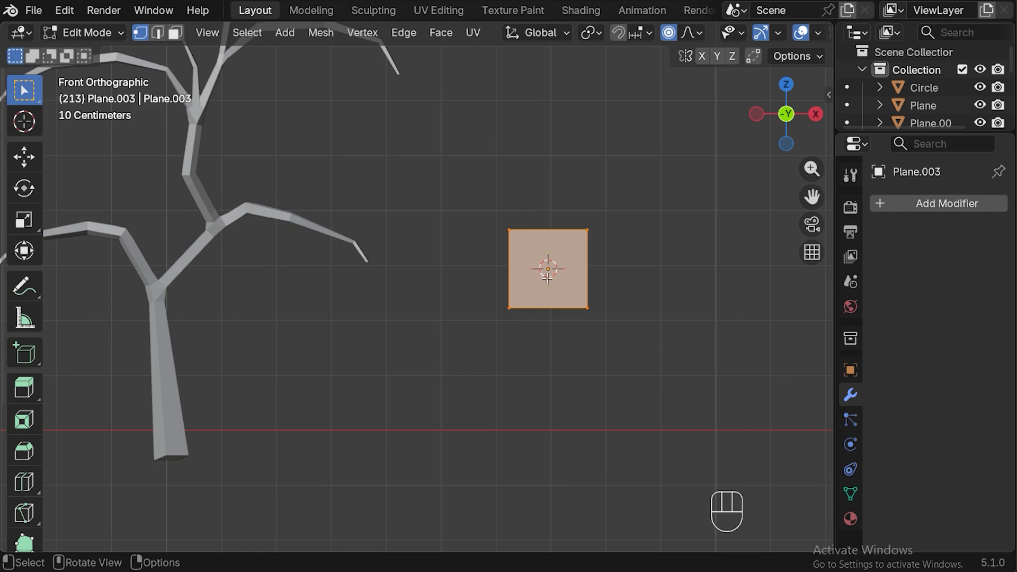
key("ctrl+r")
left_click(550, 219)
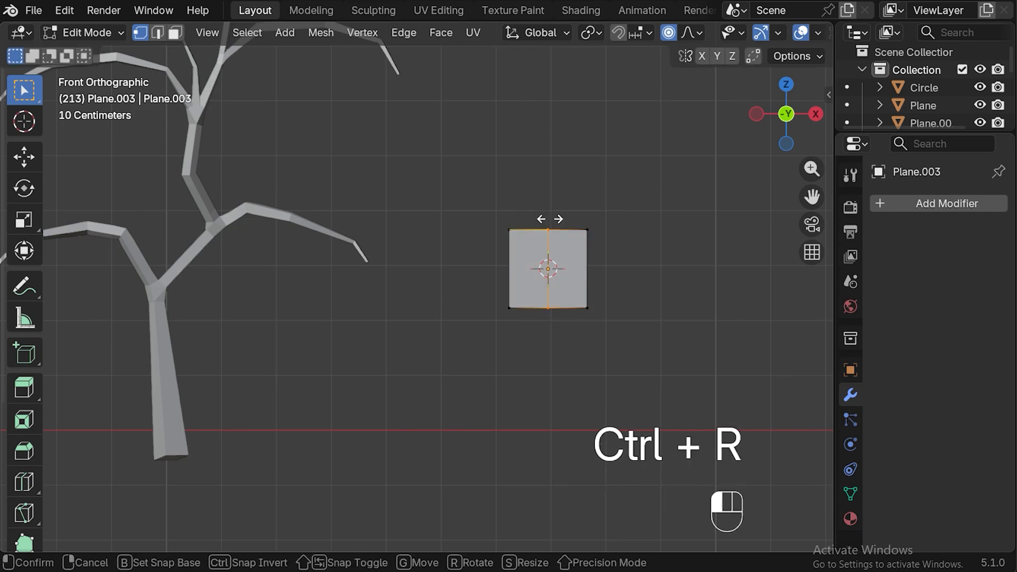
left_click(550, 219)
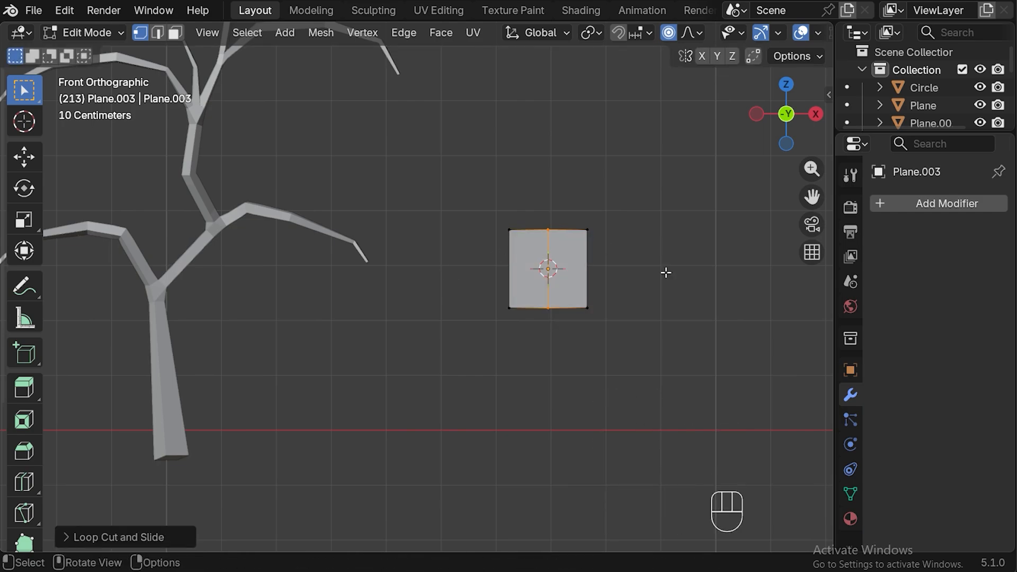
- Add nine evenly spaced horizontal loop cuts across the plane
key("ctrl+r")
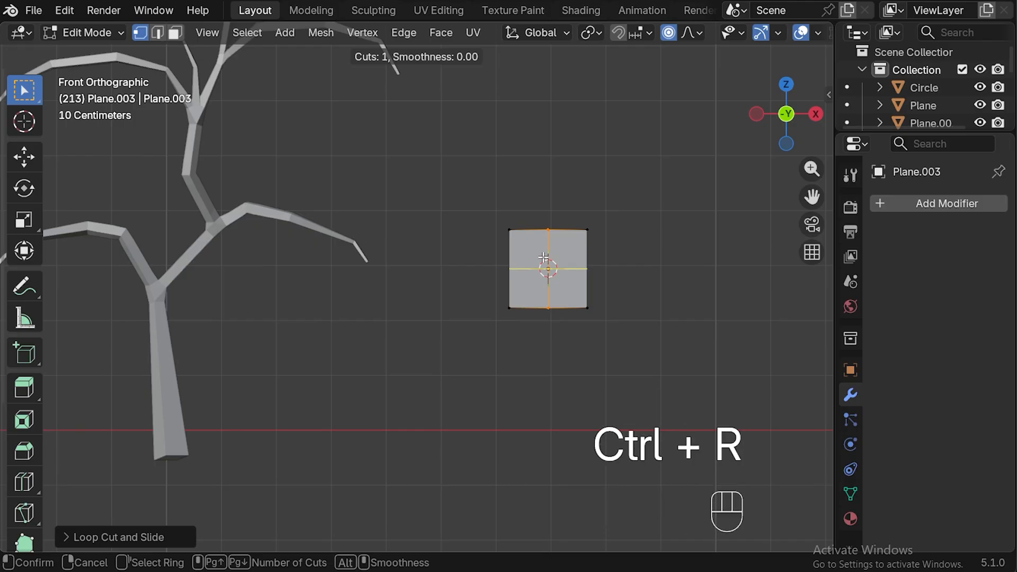
scroll(541, 258, "up", 4)
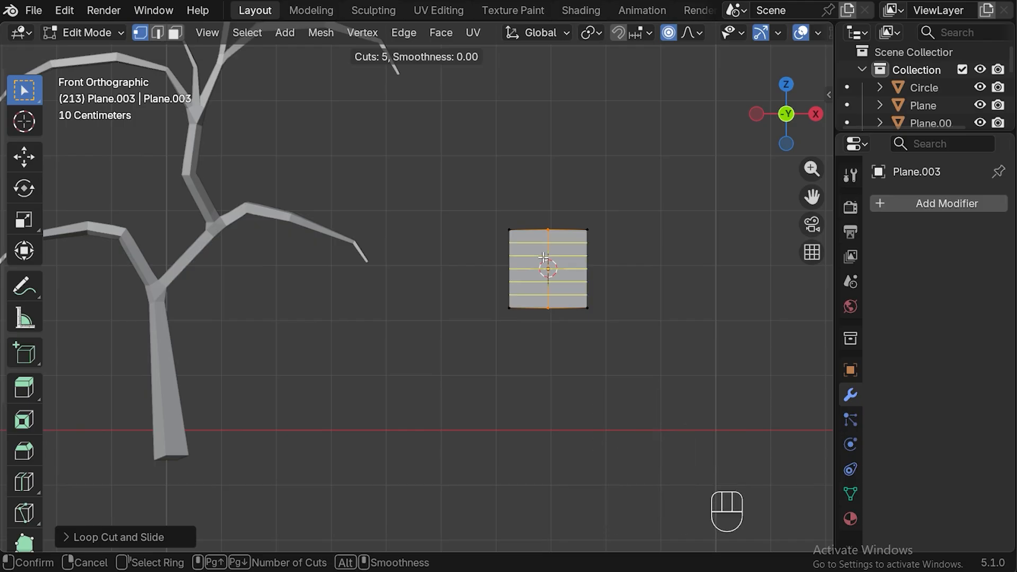
scroll(544, 257, "up", 2)
scroll(544, 257, "up", 2)
left_click(545, 256)
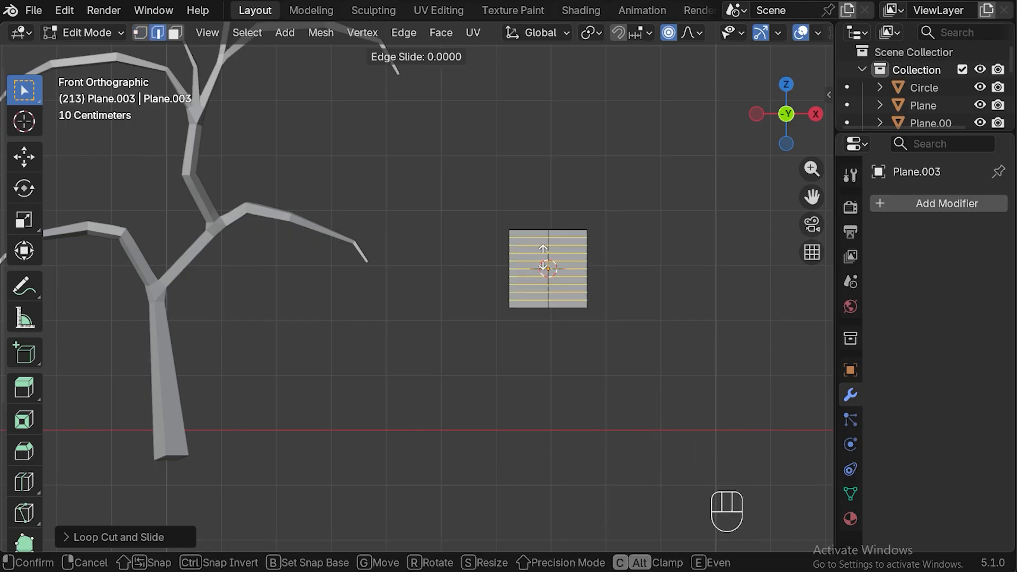
right_click(546, 256)
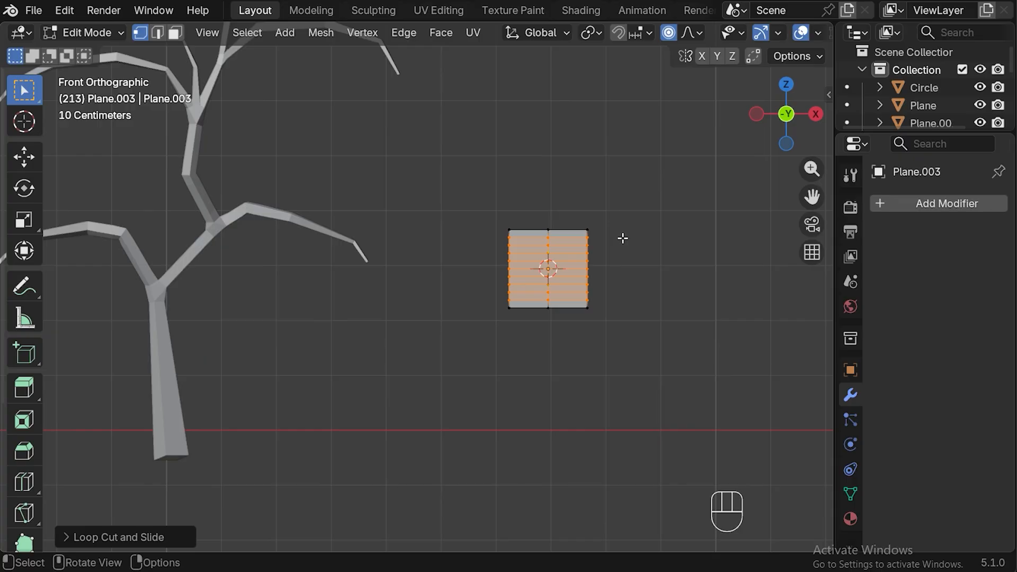
- Raise the plane's top edge by about 0.05 m with a proportional editing radius of about 0.10 m
left_click(494, 214)
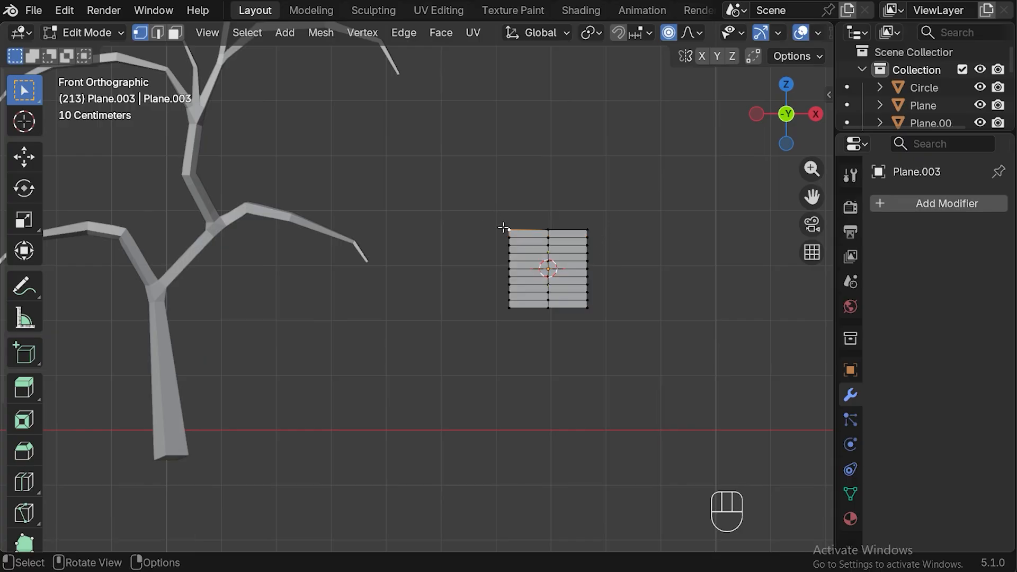
left_click_drag(492, 214, 617, 233)
key("g")
scroll(615, 217, "up", 6)
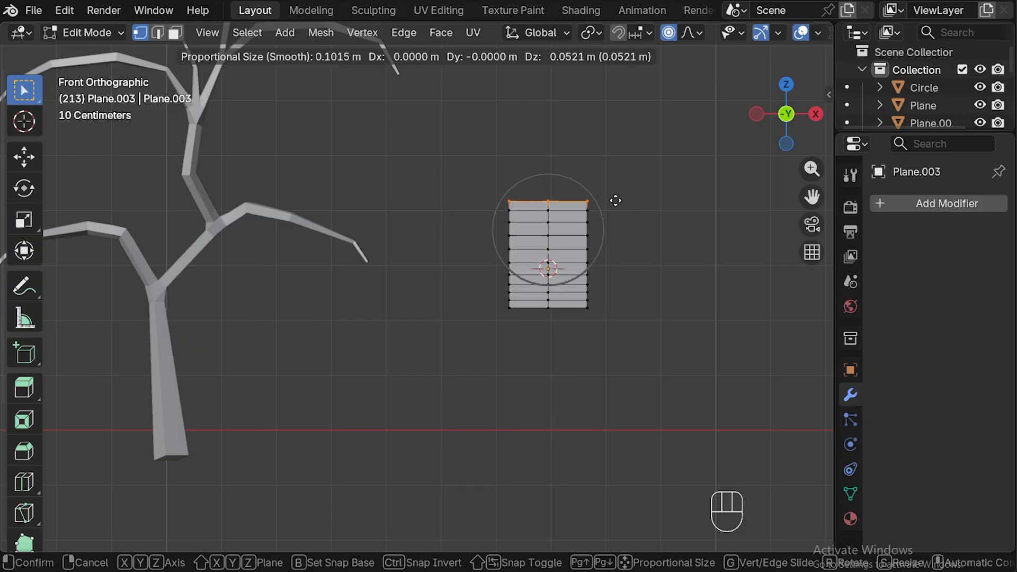
left_click(615, 200)
- Narrow the top edge into a leaf tip by scaling it along X to about 0.08, with a proportional size of 0.10
key("s")
key("x")
scroll(582, 196, "up", 4)
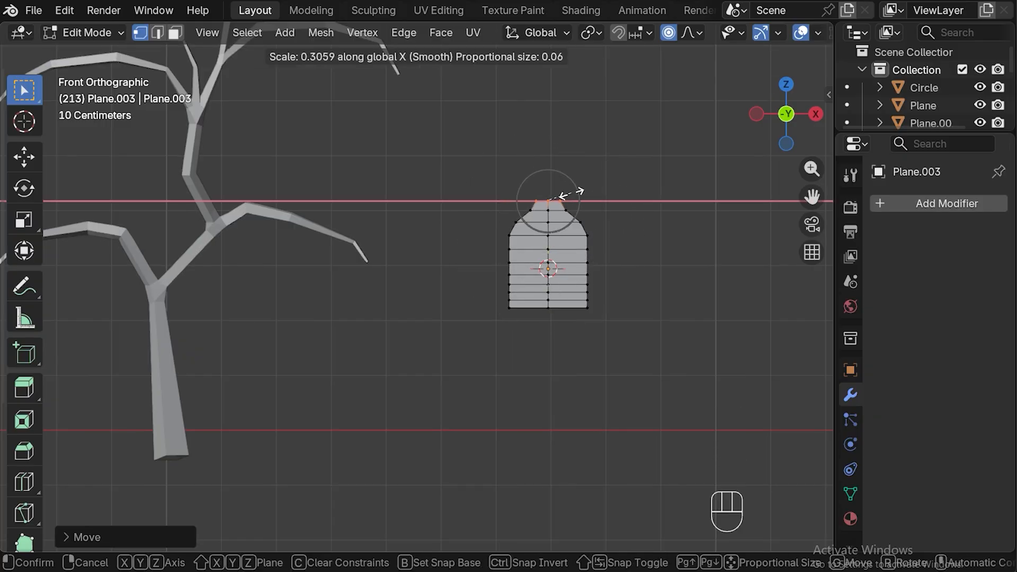
scroll(570, 194, "down", 5)
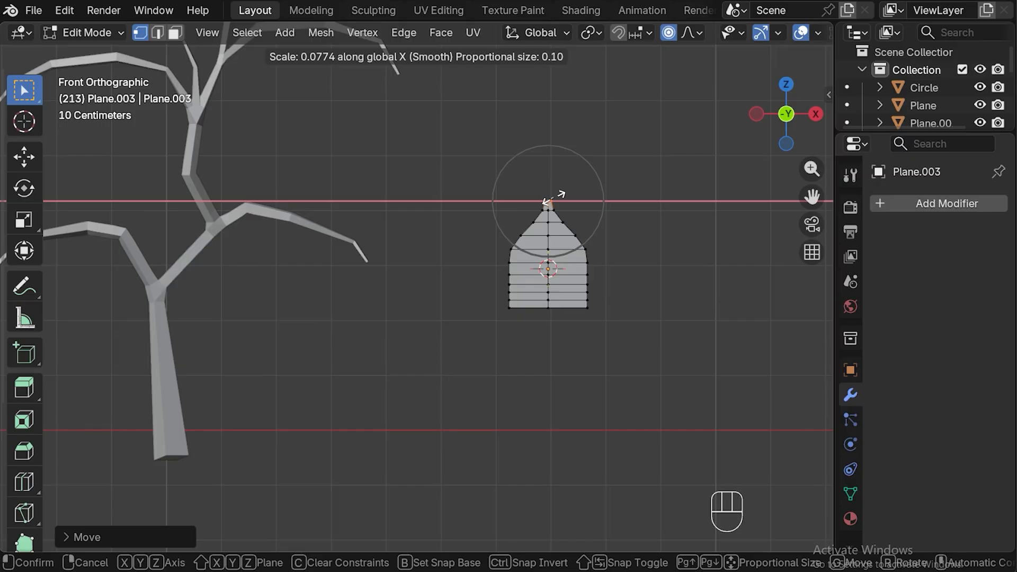
left_click(546, 202)
- Slide the third horizontal edge loop from the leaf's tip upward, close to the second loop
left_click(549, 222, "alt")
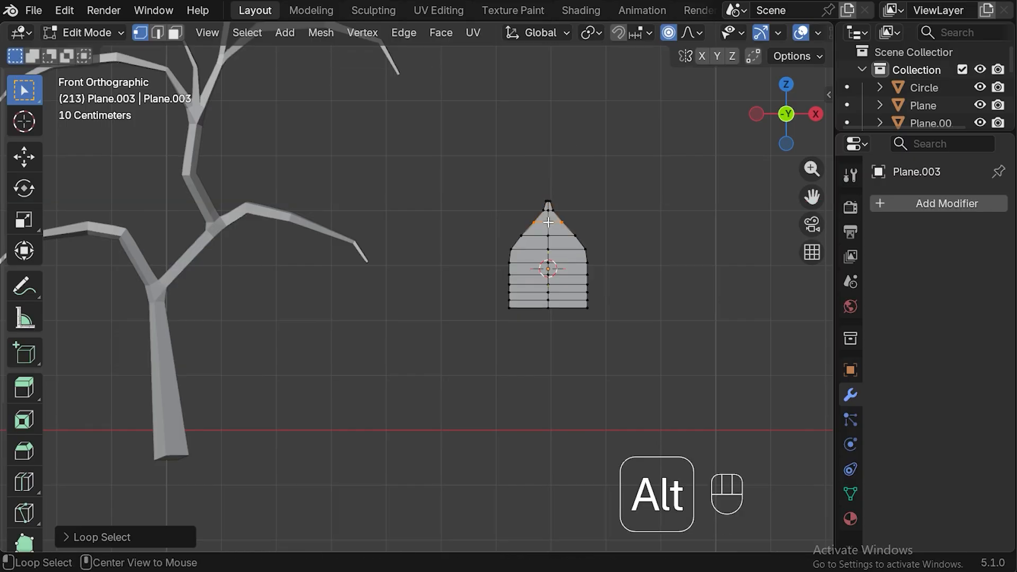
key("g")
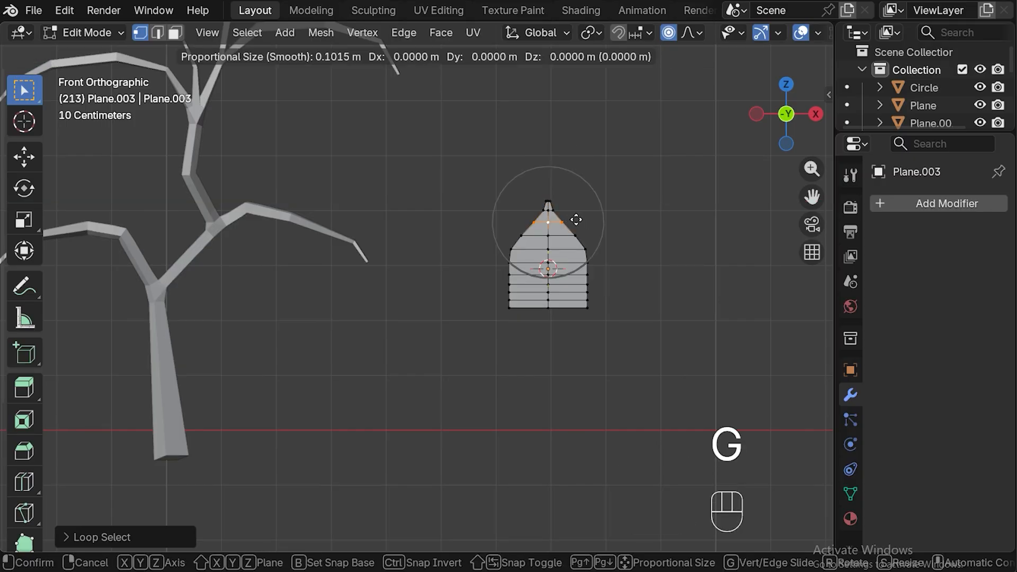
key("g")
left_click(575, 204)
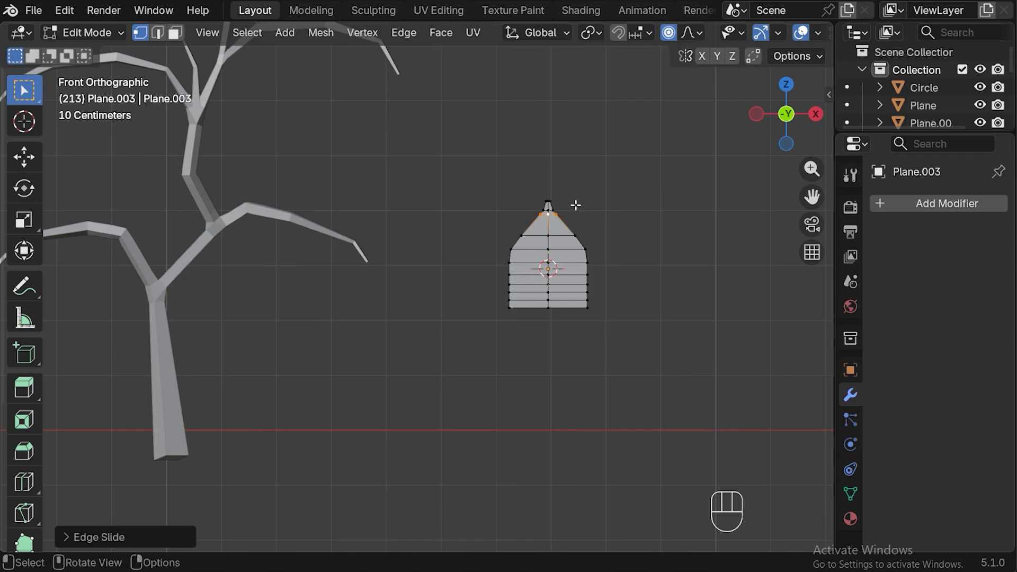
- Widen the third edge loop from the leaf's tip to about 1.68 along X with proportional size 0.02, and raise it slightly
key("s")
key("x")
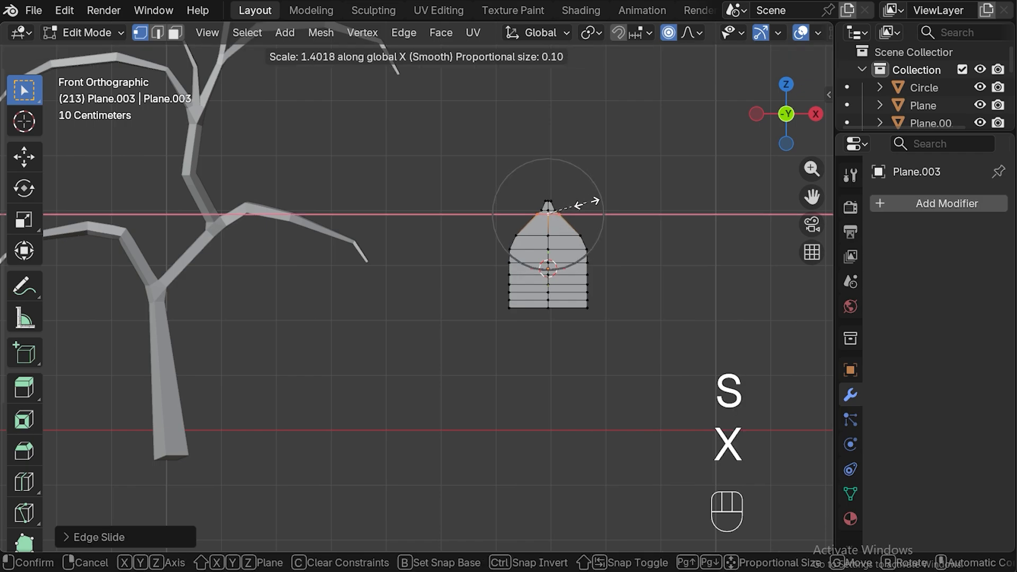
scroll(588, 203, "up", 10)
scroll(582, 203, "up", 7)
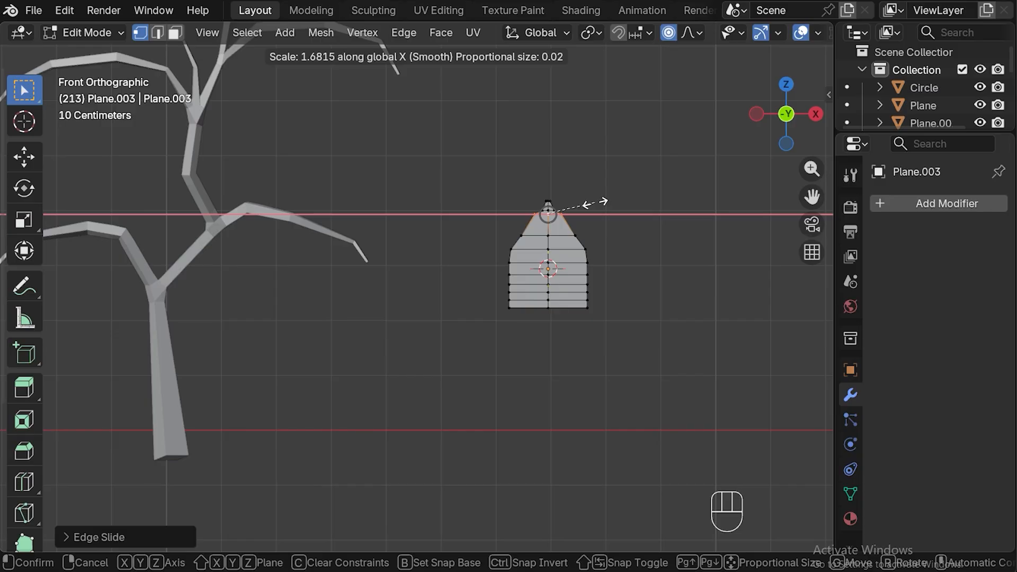
left_click(595, 203)
key("g")
key("z")
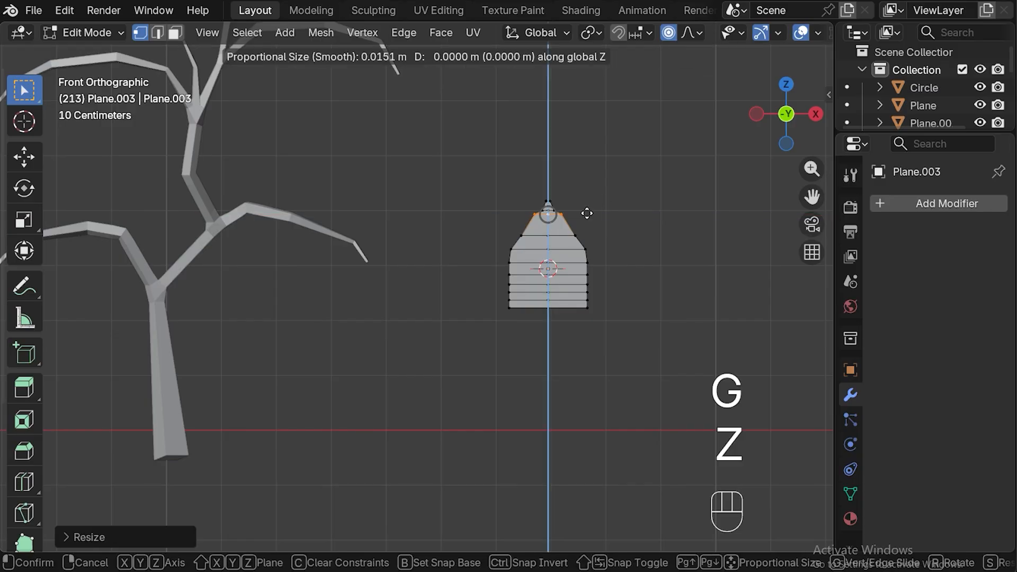
left_click(588, 212)
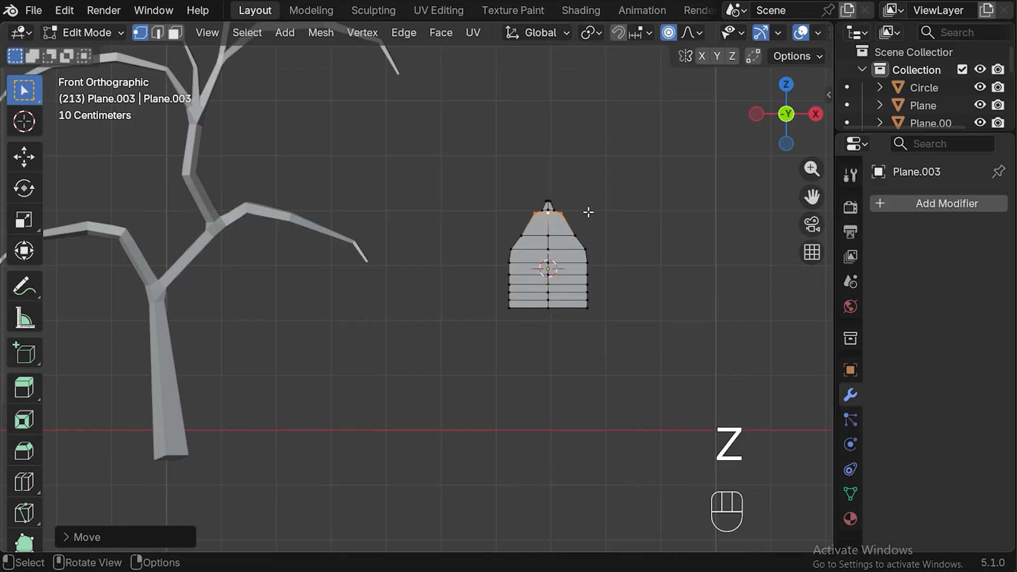
- Slide the fourth edge loop up close below the widened one and narrow it along X to form a notch
left_click(548, 237, "alt")
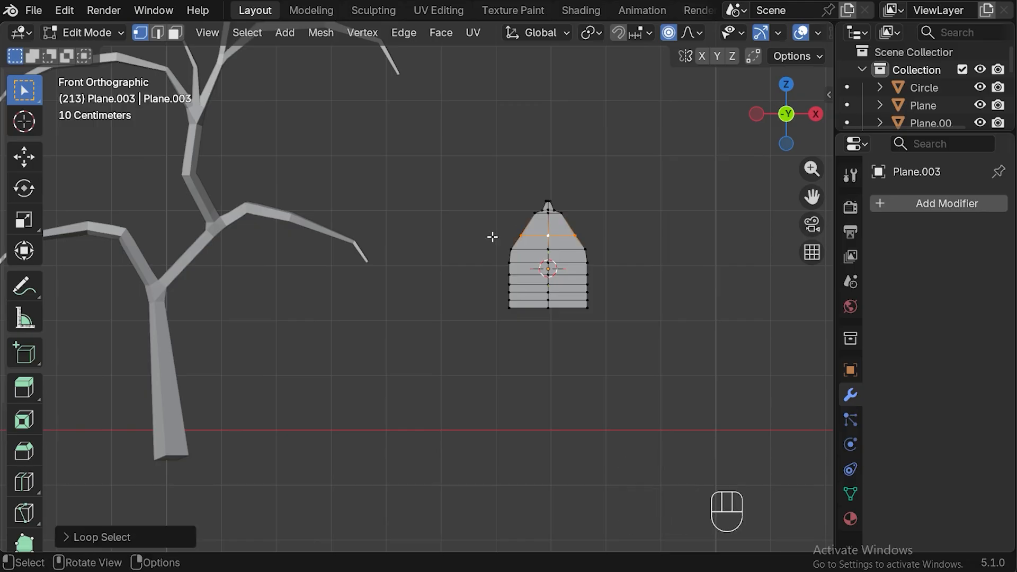
key("g")
key("g")
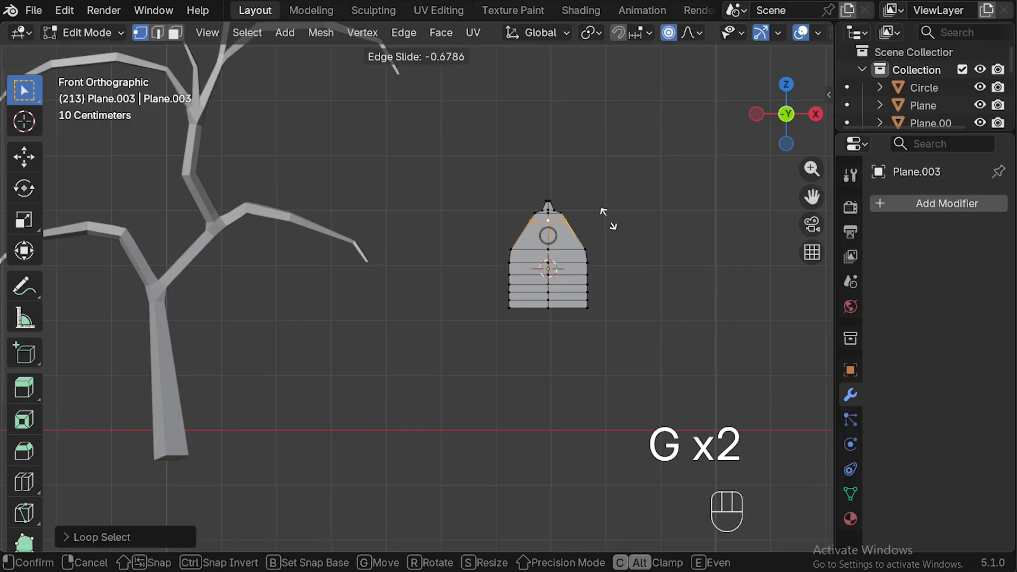
left_click(606, 214)
key("s")
key("x")
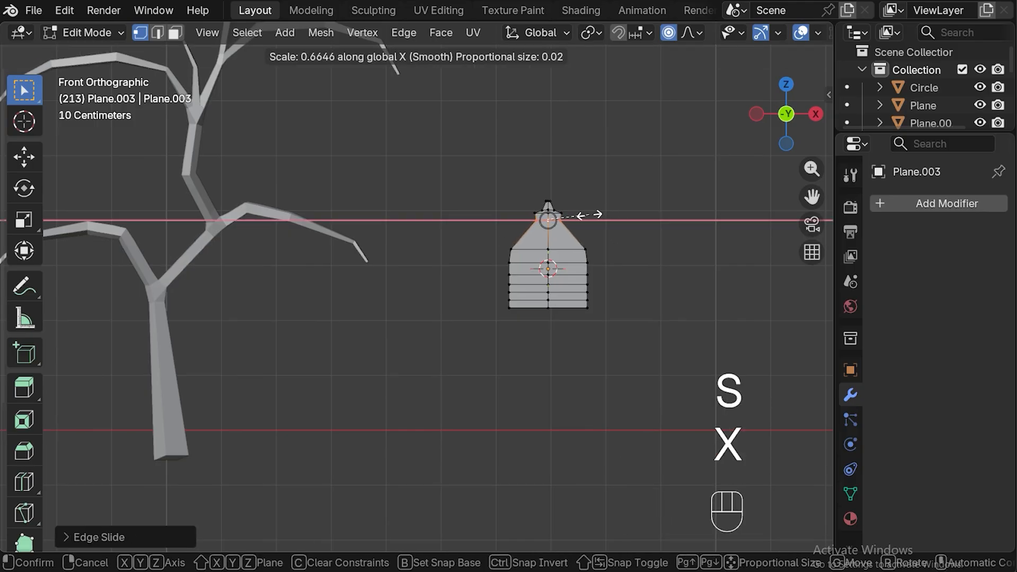
left_click(582, 215)
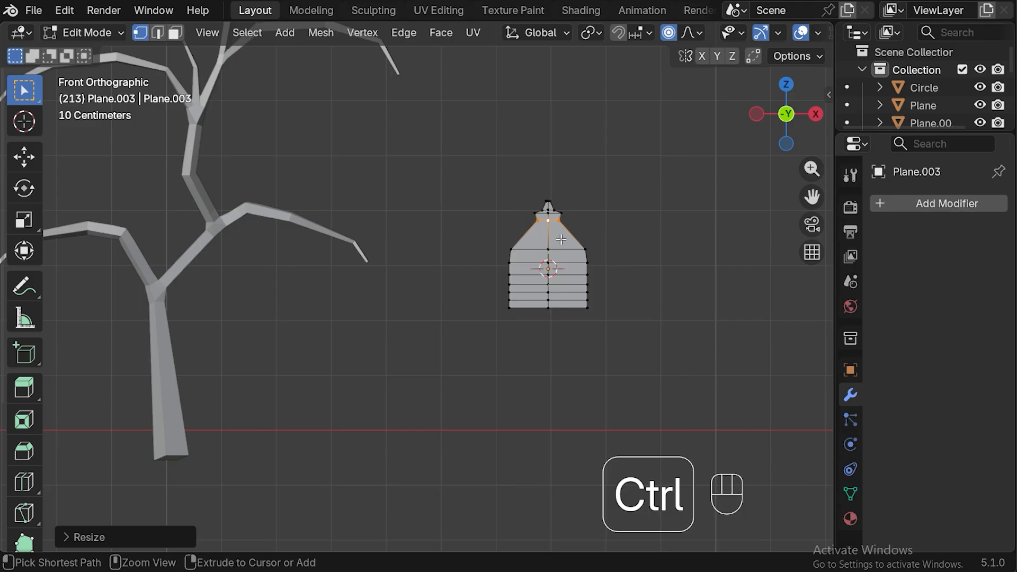
- Add a horizontal loop cut just below the narrowed loop, slid up close to it
key("ctrl+r")
left_click(561, 239)
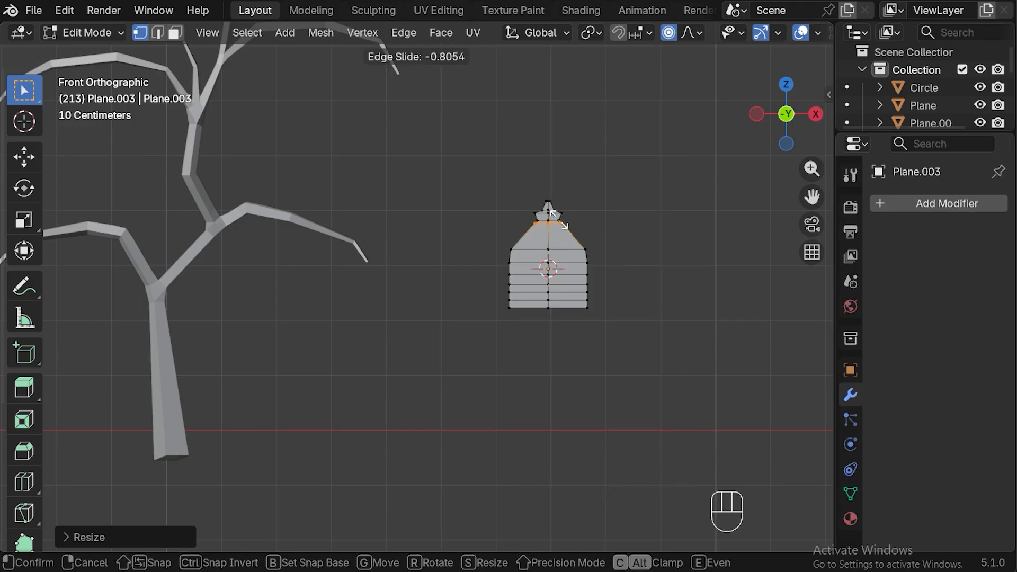
left_click(551, 212)
- Slide the next lower edge loop up beneath the notch and widen it to about 1.75 along X with proportional size 0.01
left_click(548, 213, "alt")
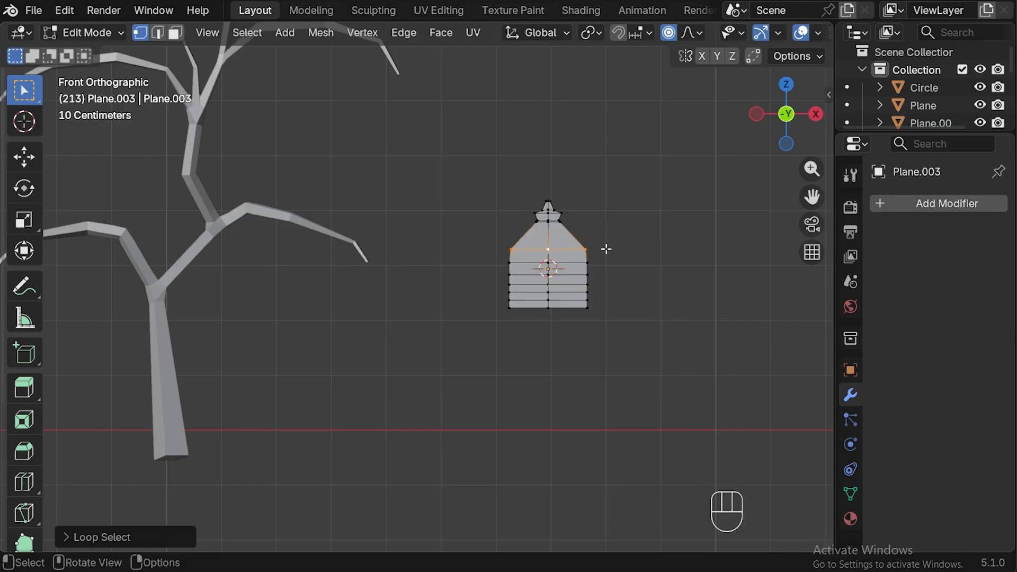
key("g")
key("g")
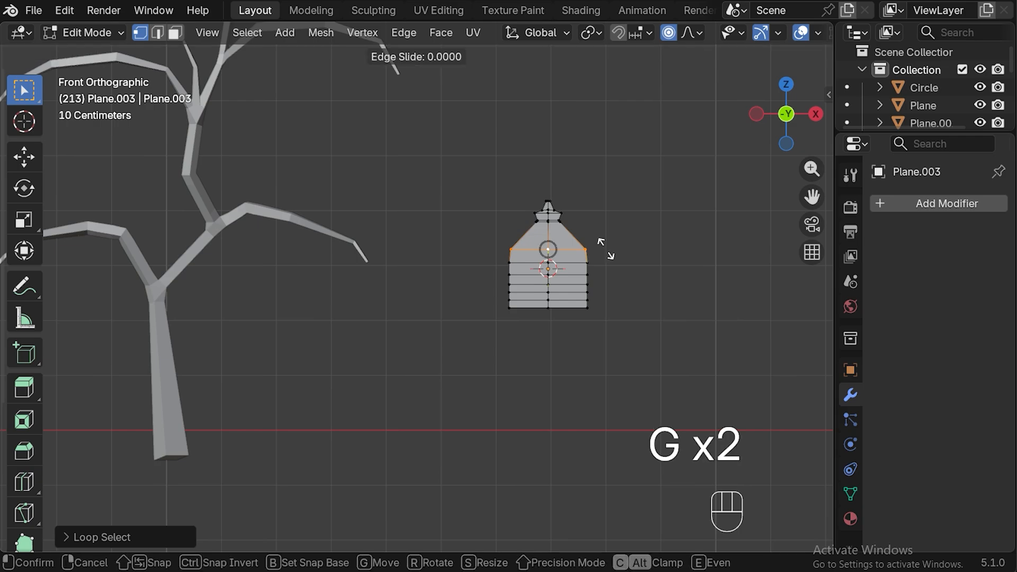
left_click(601, 226)
key("s")
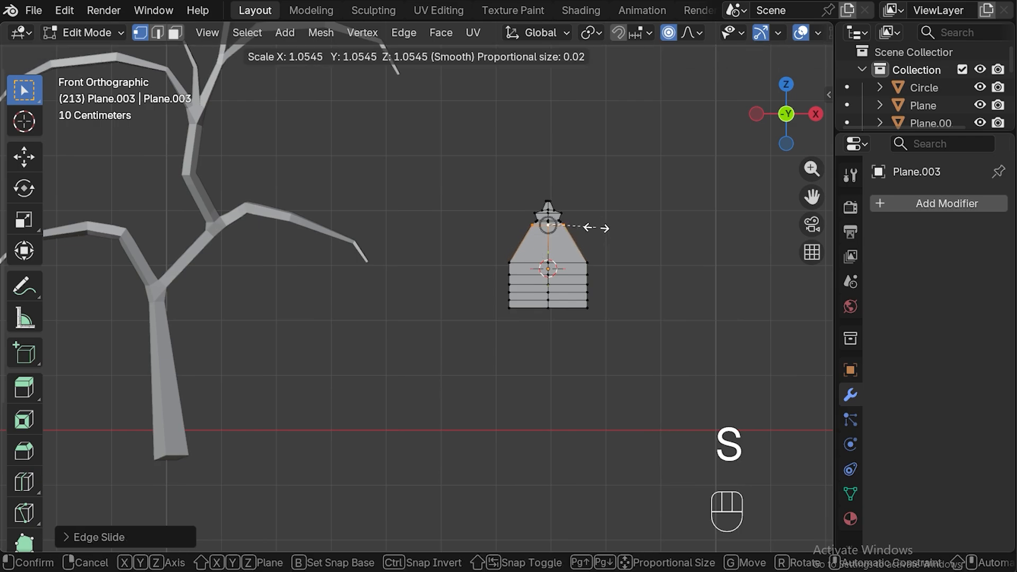
key("x")
scroll(627, 222, "up", 1)
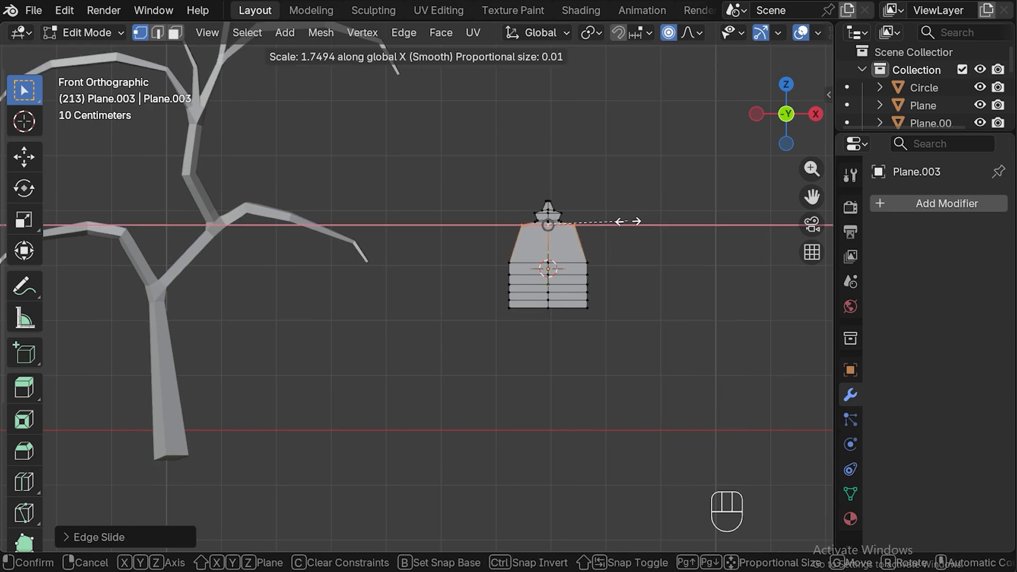
left_click(627, 222)
- Slide the edge loop below the second serration upward and scale it down to form another notch
left_click(613, 254, "alt")
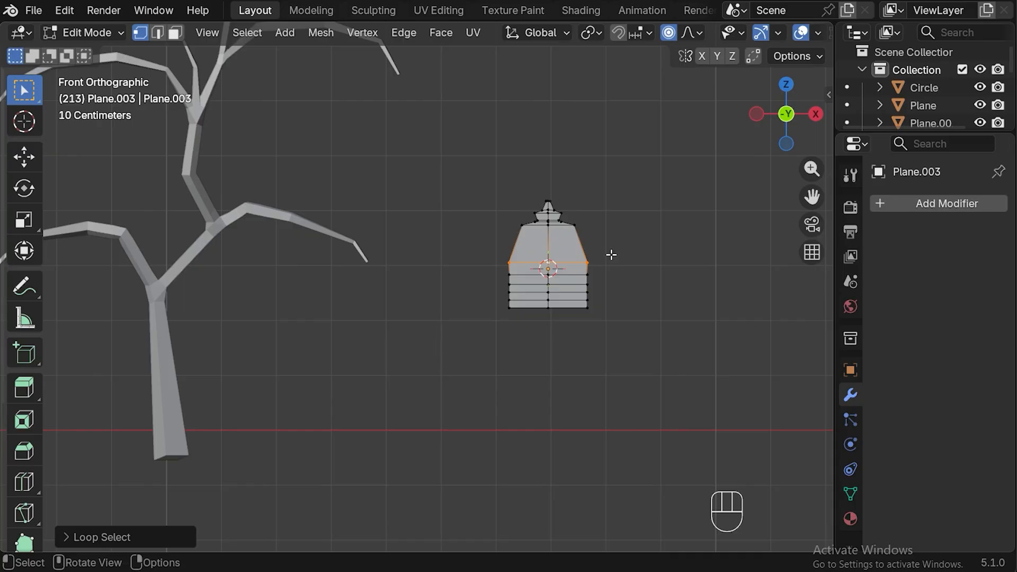
key("g")
key("g")
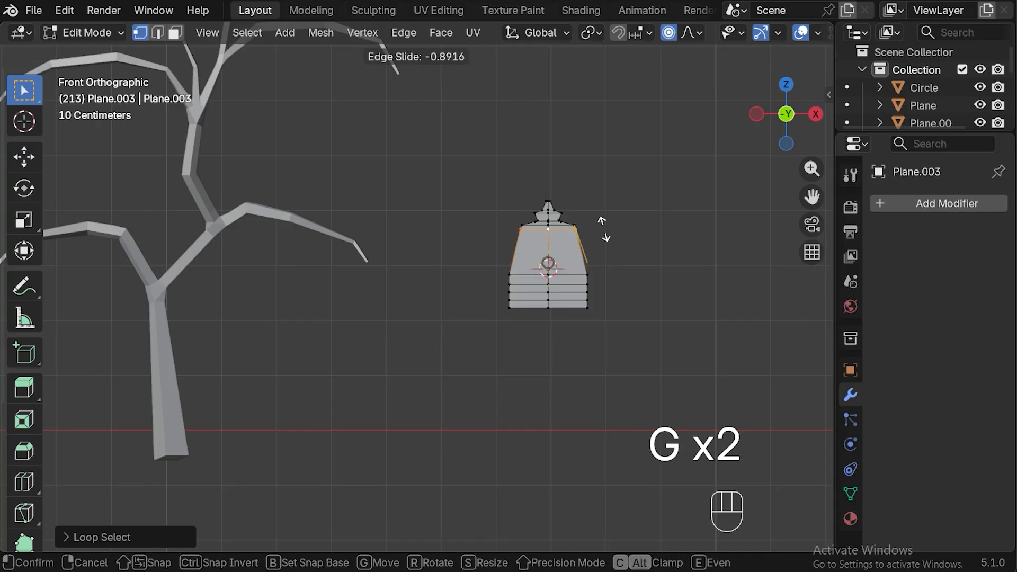
left_click(604, 232)
key("s")
left_click(594, 234)
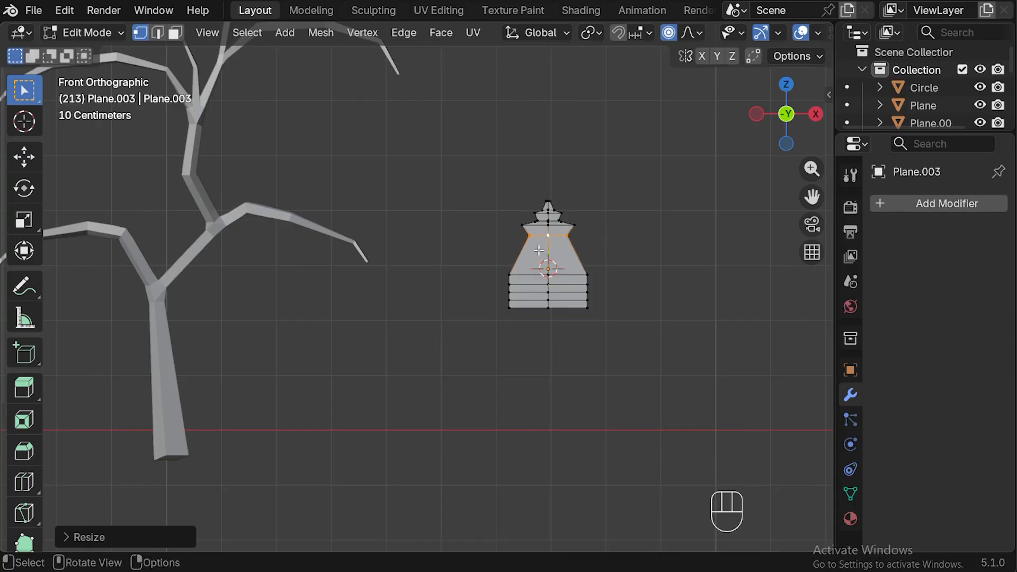
- Add three evenly spaced horizontal loop cuts in the tall section below the second notch
key("ctrl+r")
scroll(539, 249, "up", 2)
left_click(539, 249)
right_click(577, 244)
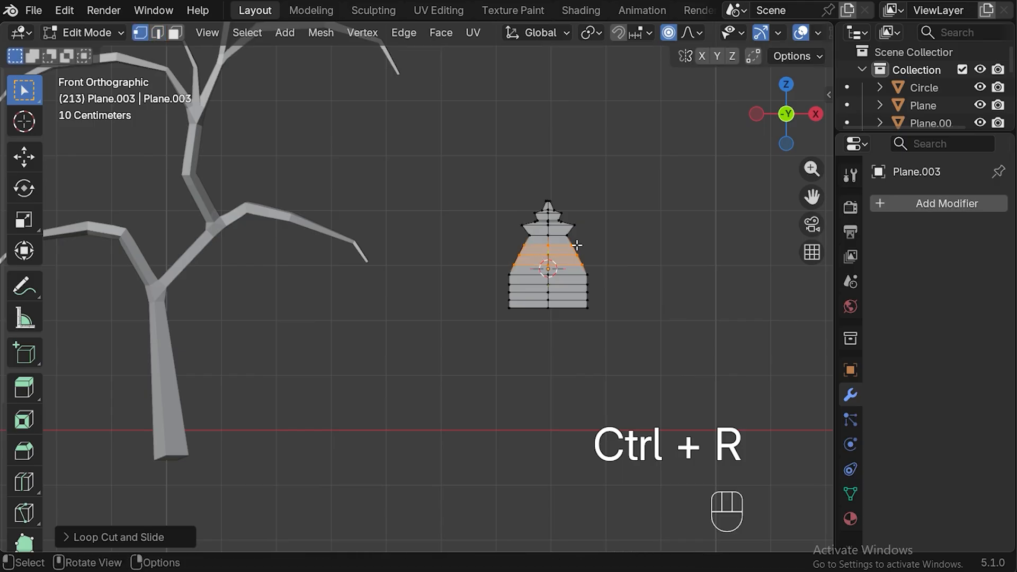
- Scale up the uppermost of the three new loops into a wider serration and raise it slightly along Z
left_click(560, 245)
left_click(561, 245, "alt")
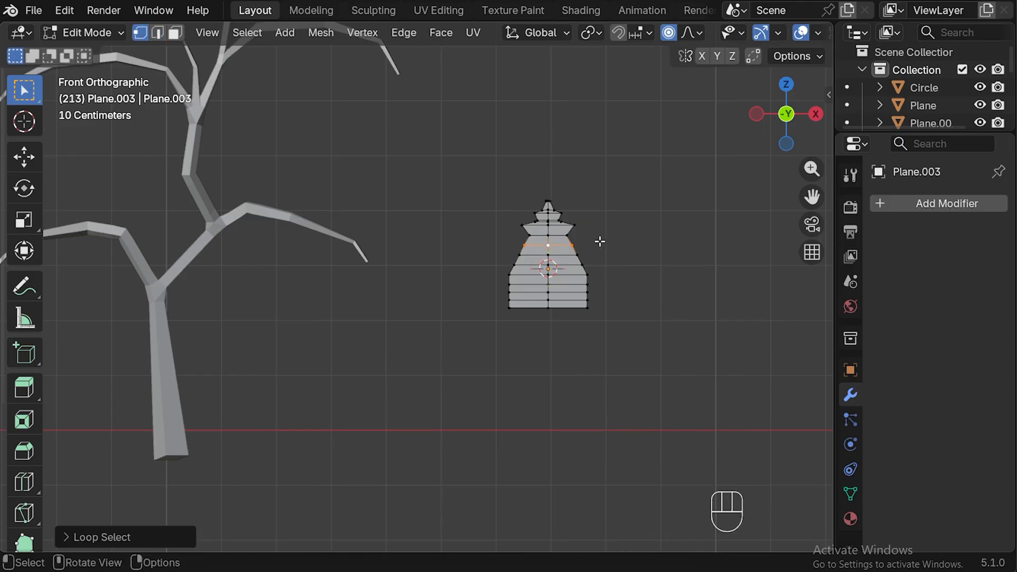
key("s")
left_click(622, 229)
key("g")
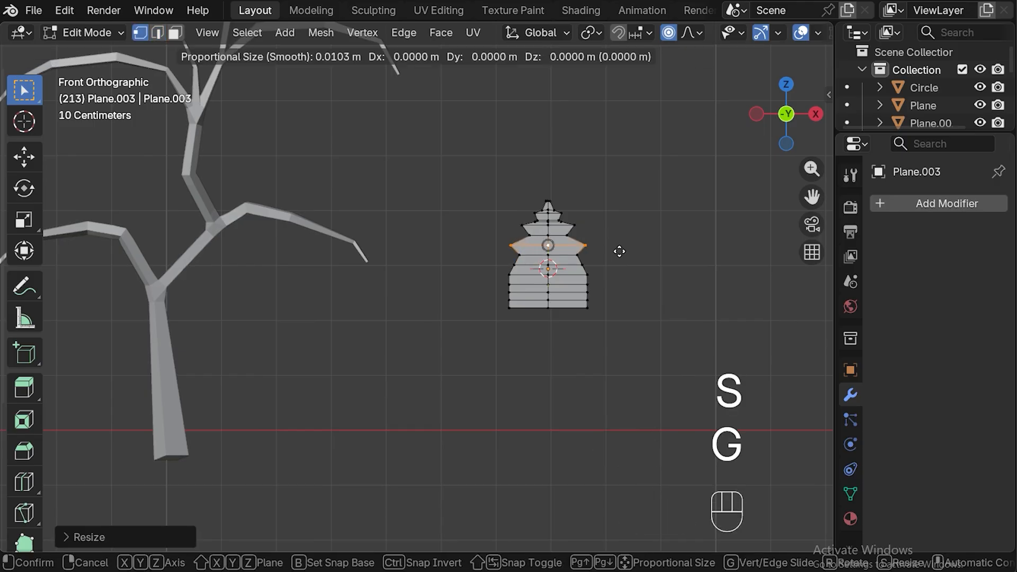
key("z")
left_click(617, 244)
- Scale up the lowest of the three new loops into a wider serration and raise it about 0.007 m along Z
left_click(531, 266, "alt")
key("s")
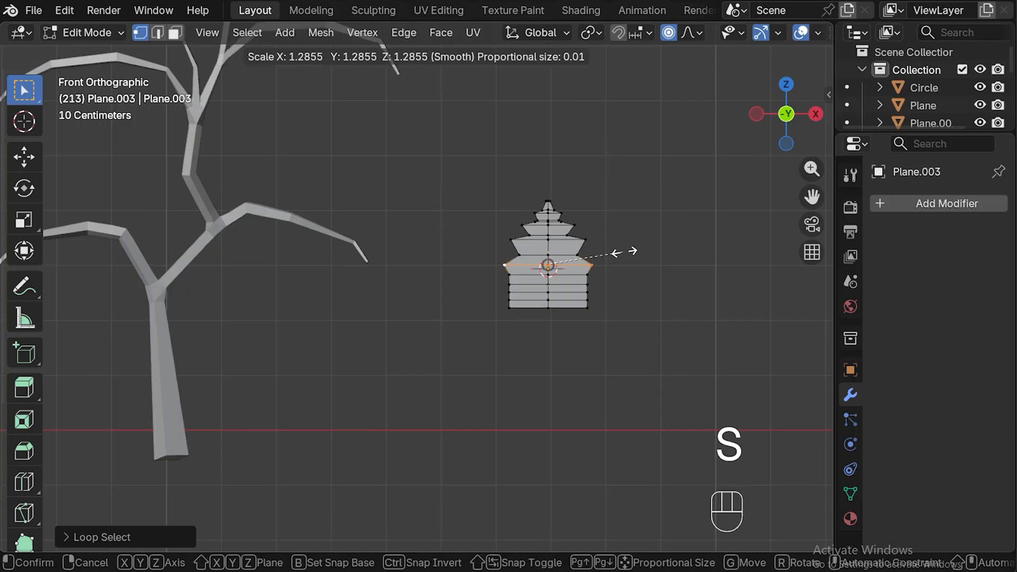
left_click(633, 253)
key("g")
key("z")
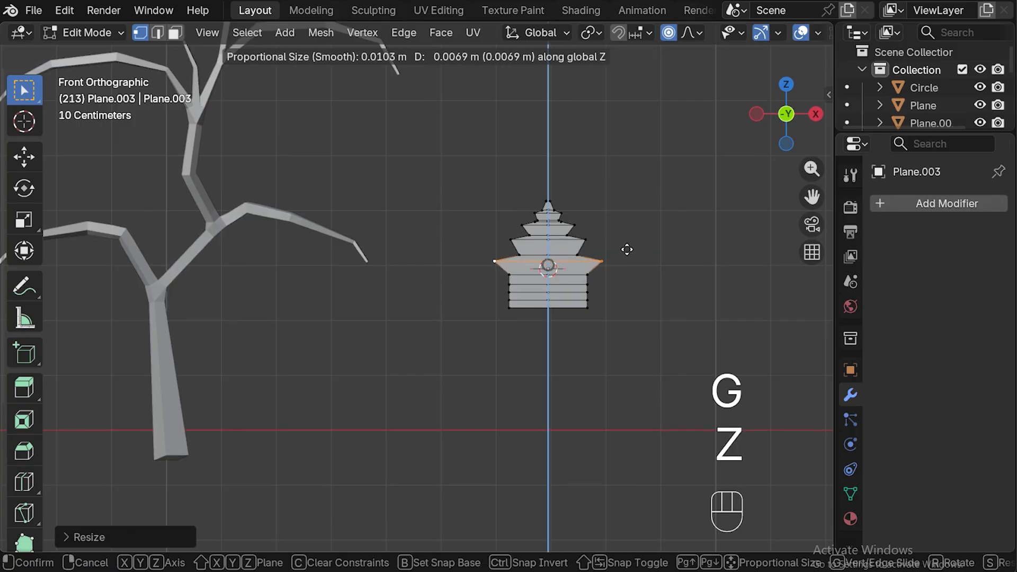
left_click(625, 248)
- Widen the second loop below that serration along X beyond the leaf's sides and raise it about 0.006 m
left_click(532, 283, "alt")
key("s")
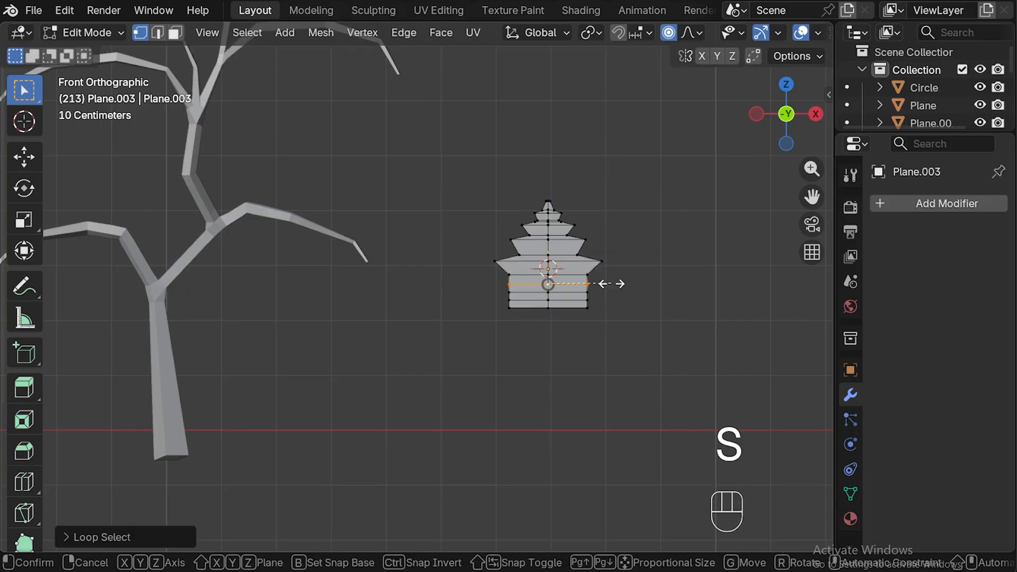
key("x")
left_click(654, 276)
key("g")
key("z")
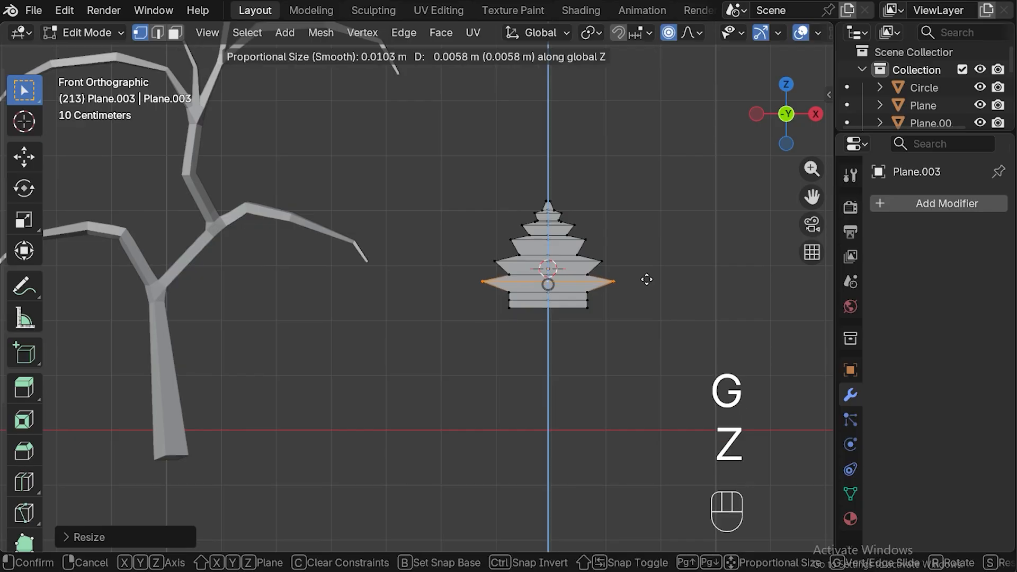
left_click(647, 279)
- Widen the loop just above the leaf's bottom edge along X into the widest serration and raise it slightly along Z
left_click(625, 298, "alt")
key("s")
key("x")
left_click(682, 288)
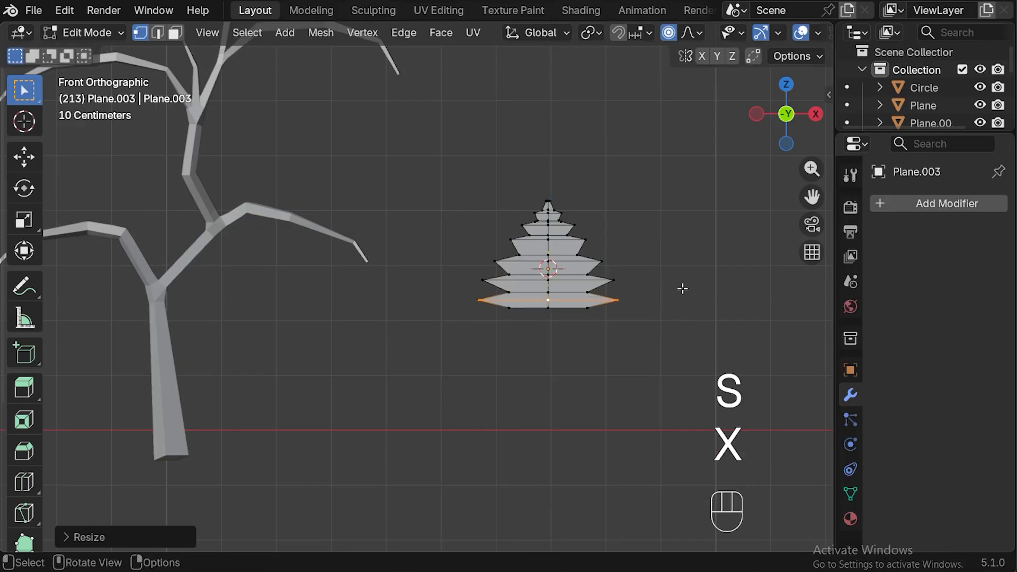
key("g")
key("z")
left_click(660, 296)
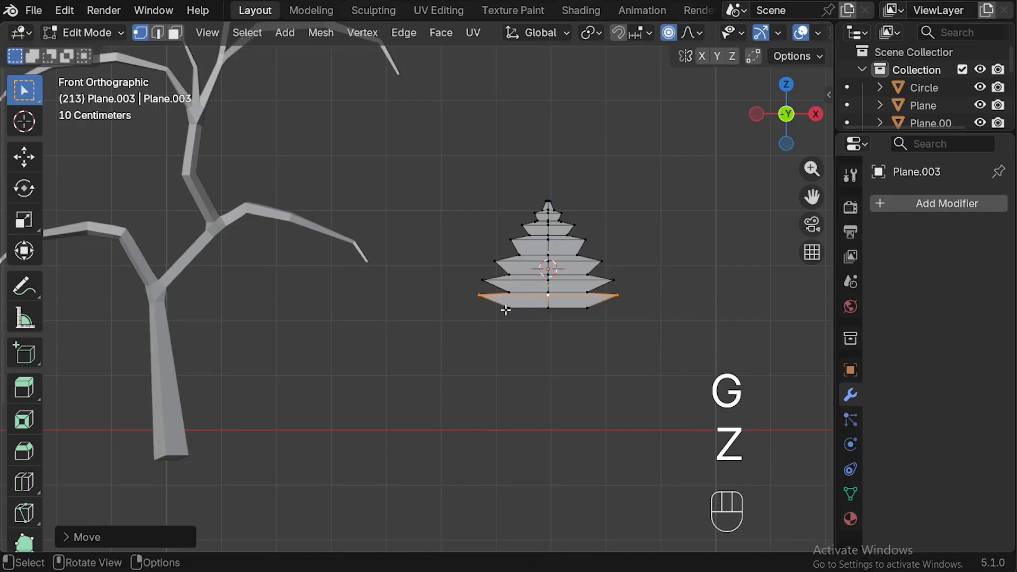
- Lower the leaf's bottom edge slightly along Z with the proportional editing radius enlarged to about 0.10 m
left_click(511, 308)
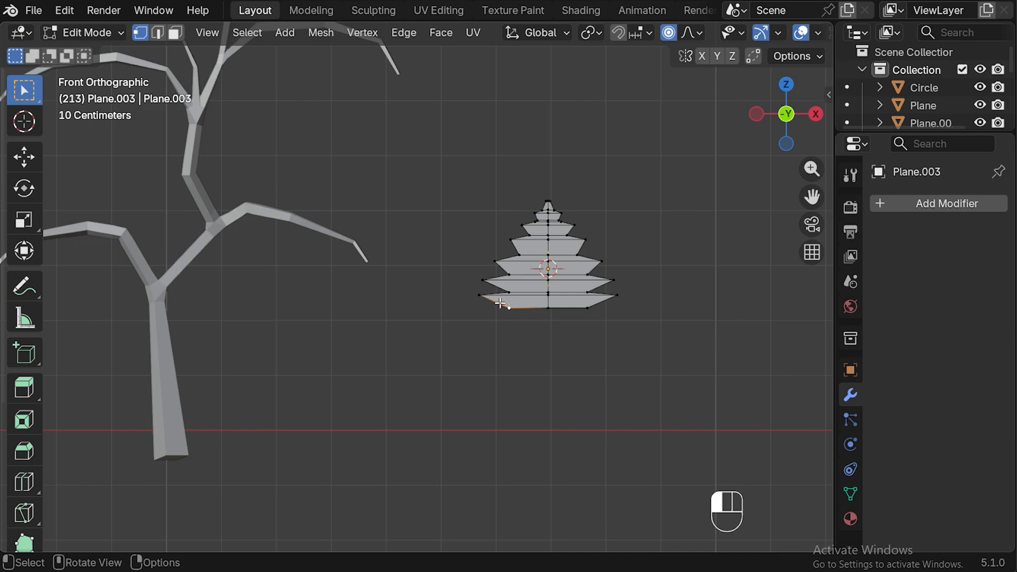
left_click_drag(501, 303, 645, 321)
key("g")
key("z")
scroll(614, 318, "down", 20)
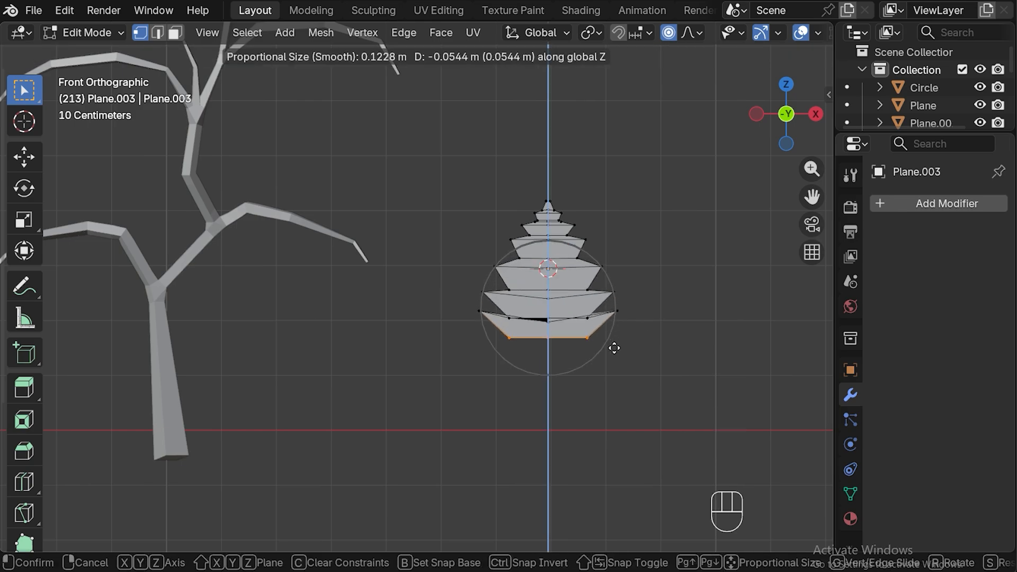
right_click(614, 344)
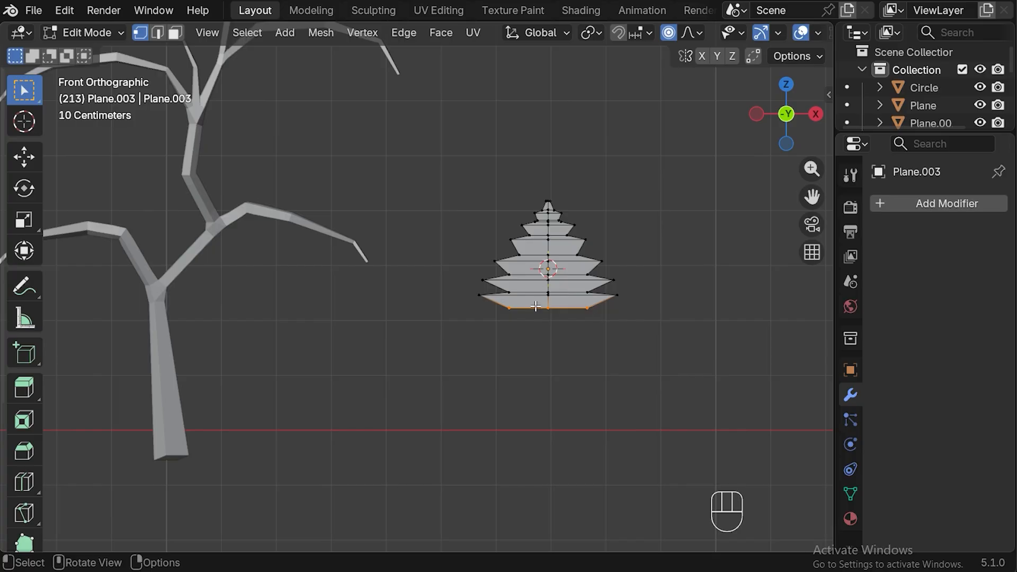
key("g")
key("z")
left_click(665, 287)
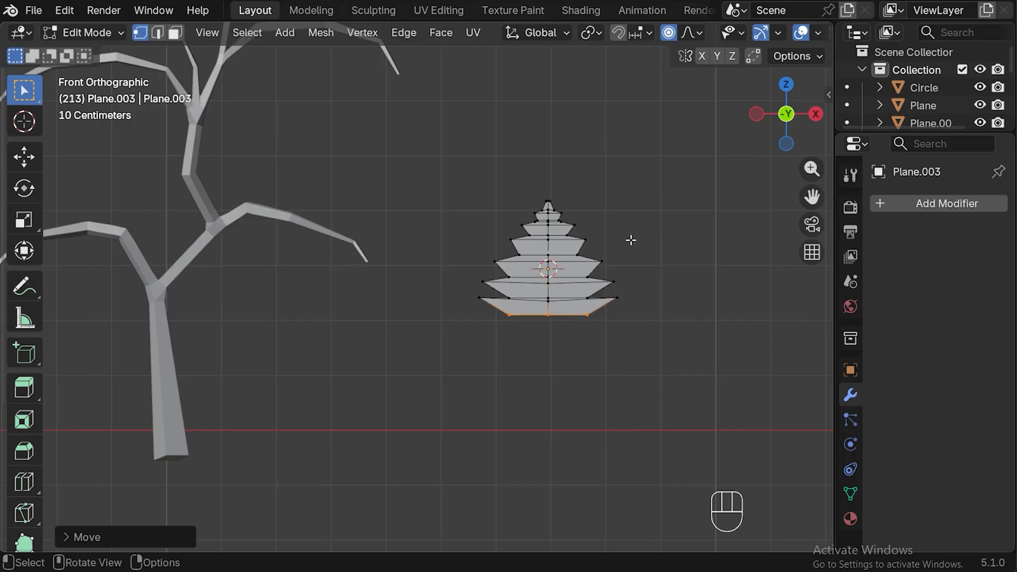
- Slide the lowest serration loop slightly down toward the leaf's bottom edge
left_click(561, 301, "alt")
key("g")
key("g")
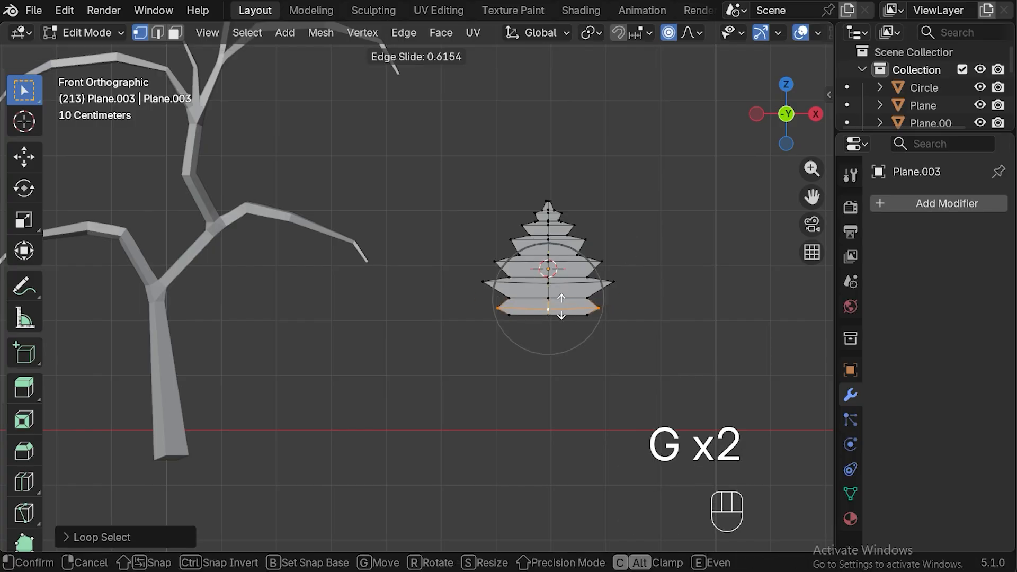
- Lower the leaf's bottom edge further along Z and narrow it along X, with a proportional size of about 0.10
left_click(510, 316)
left_click_drag(491, 310, 622, 330)
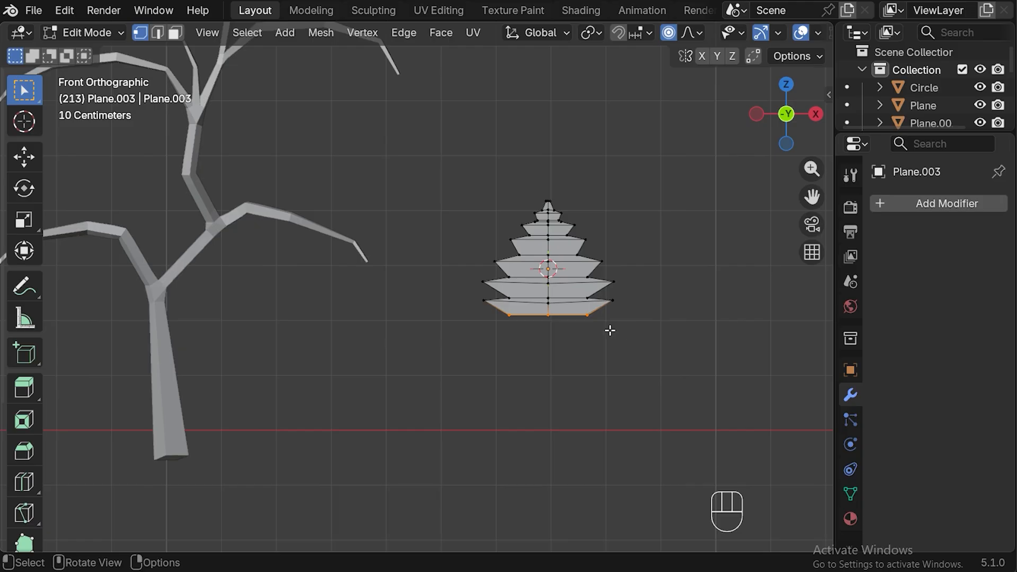
key("g")
key("z")
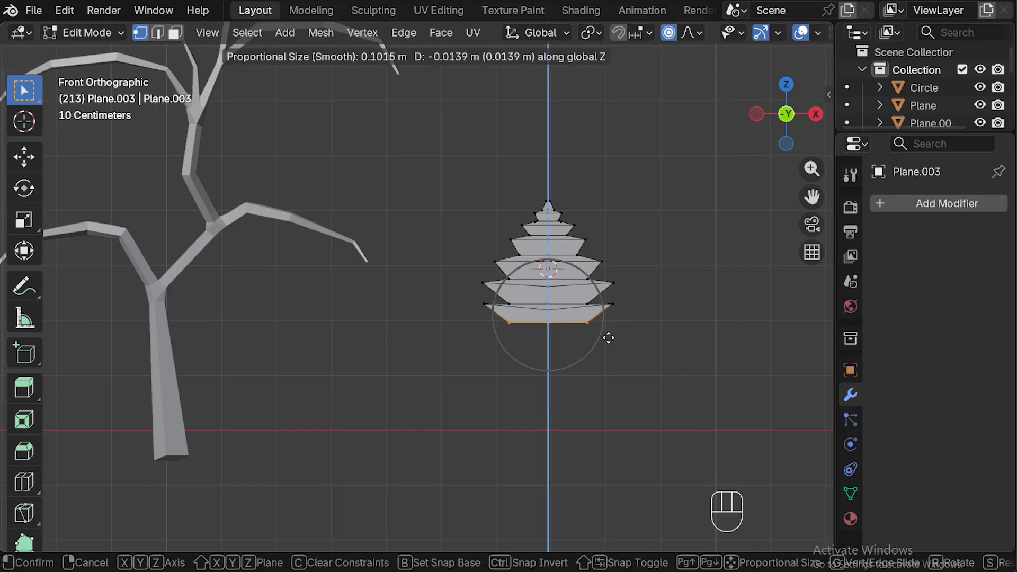
left_click(608, 341)
key("s")
key("x")
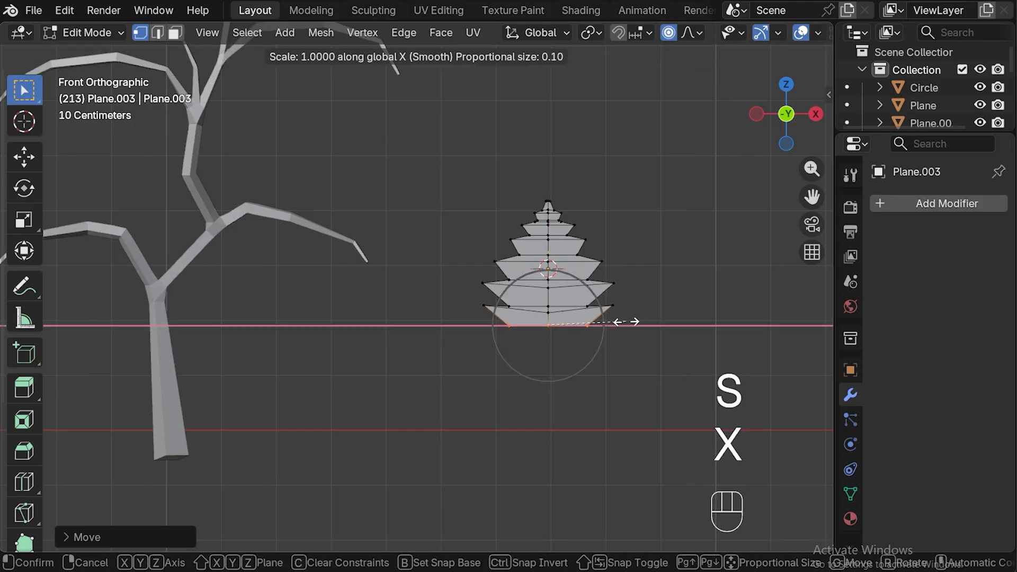
left_click(584, 323)
- Move the leaf's tip and bottom-centre vertices about 0.027 m along Y, with a proportional editing radius of about 0.10 m
middle_click_drag(584, 323, 581, 283)
key("KP_1")
left_click(613, 283)
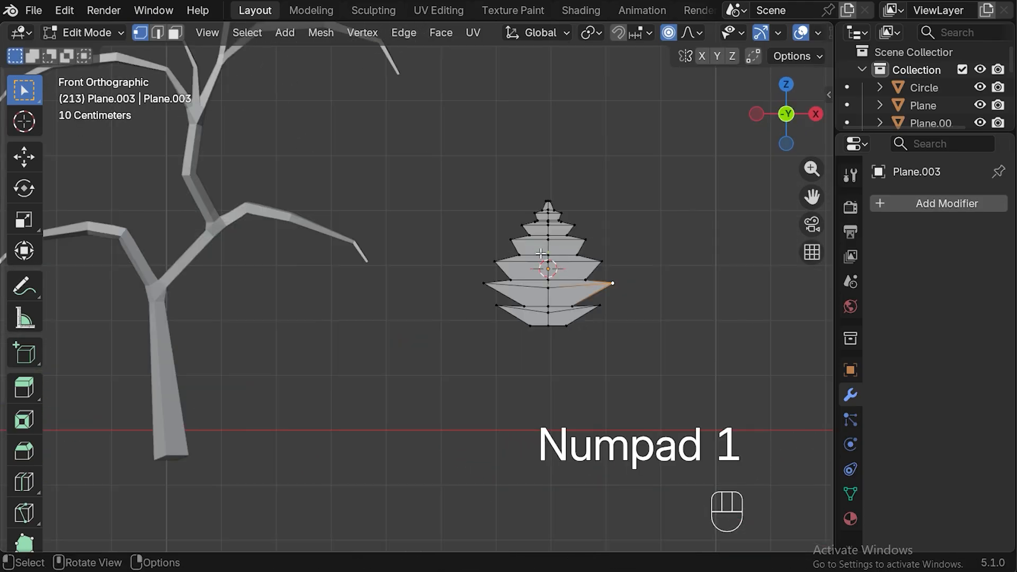
left_click_drag(540, 190, 565, 212)
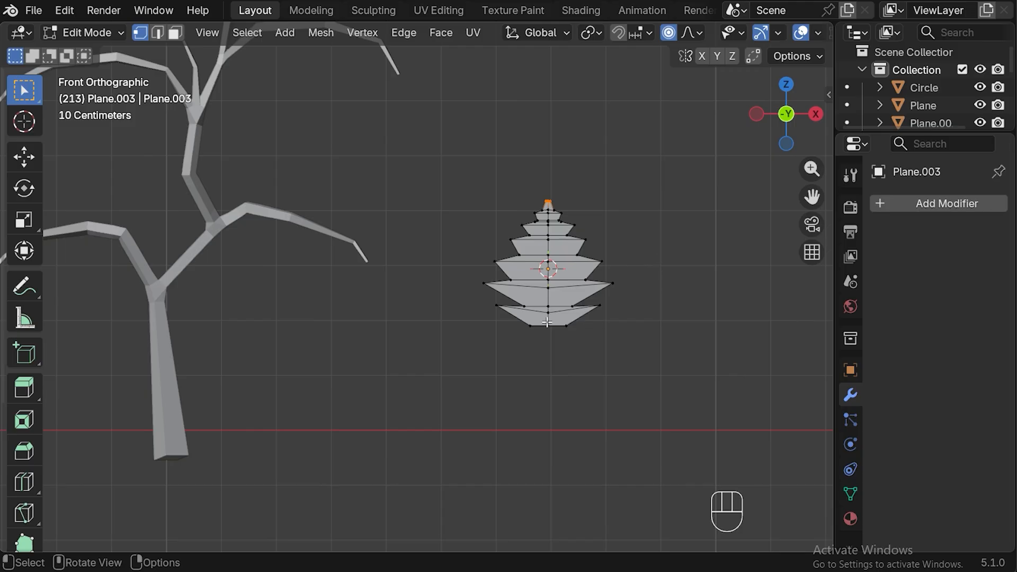
left_click_drag(545, 321, 550, 327, "shift")
middle_click_drag(711, 282, 548, 304)
key("g")
key("y")
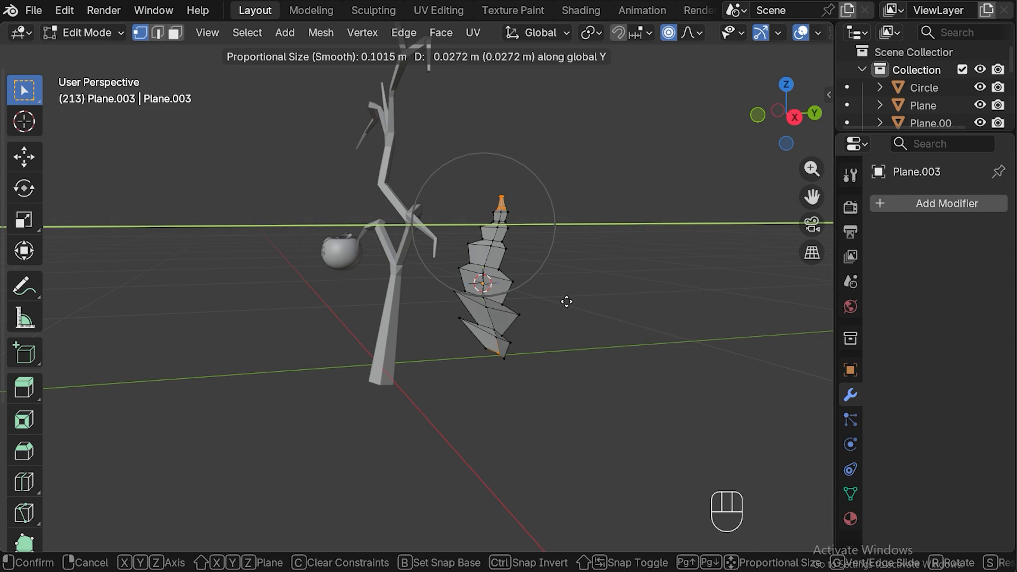
left_click(566, 302)
- Add a vertical loop cut on each side of the leaf's central vein, sliding both close to the centre line
middle_click_drag(566, 302, 543, 312)
key("ctrl+r")
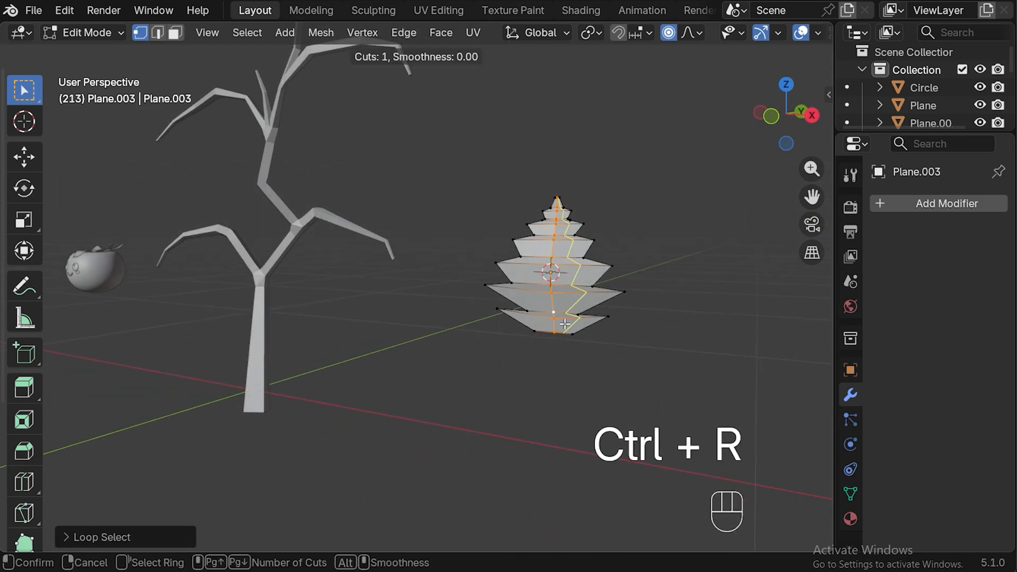
left_click(565, 323)
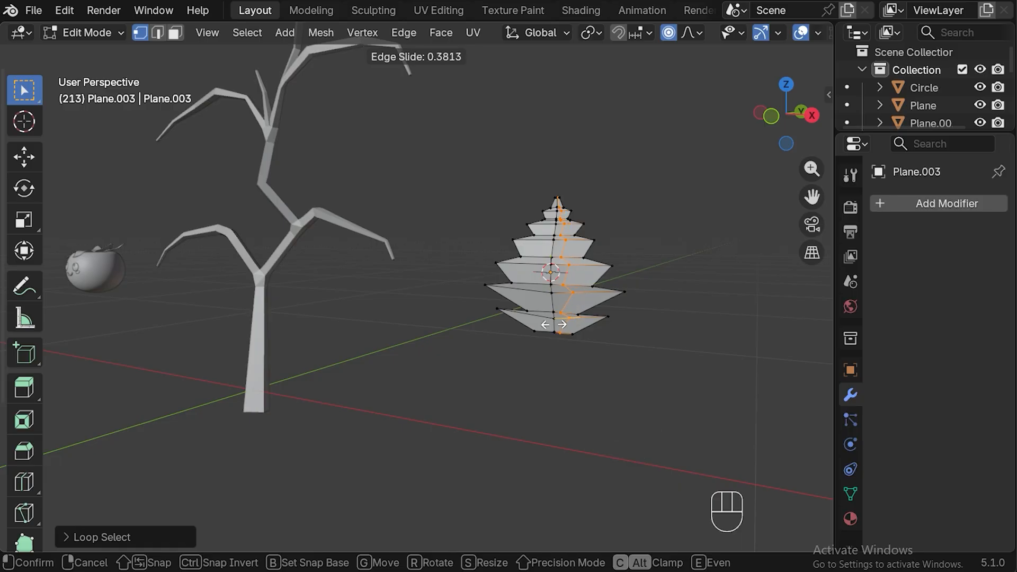
left_click(542, 324)
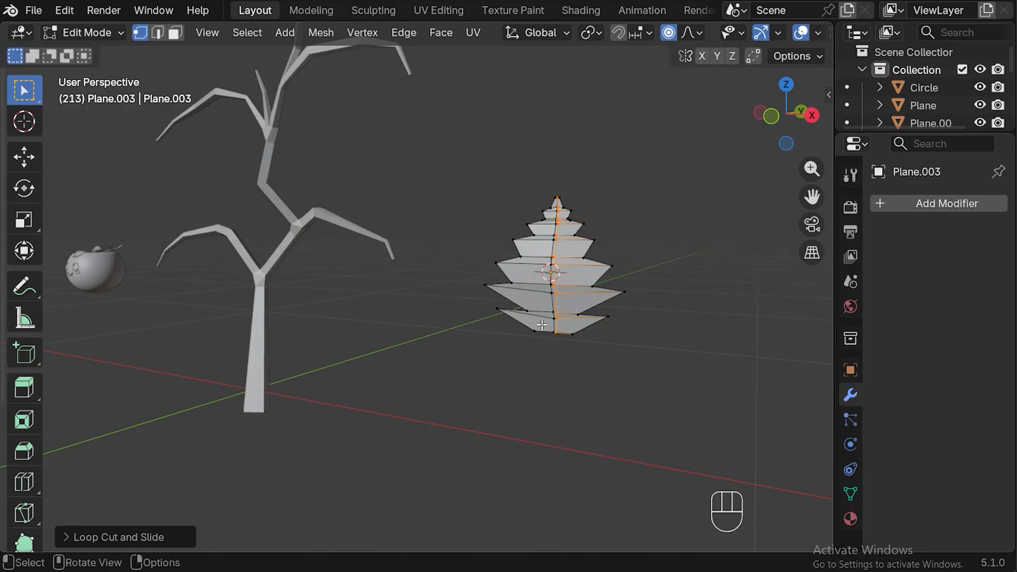
key("ctrl+r")
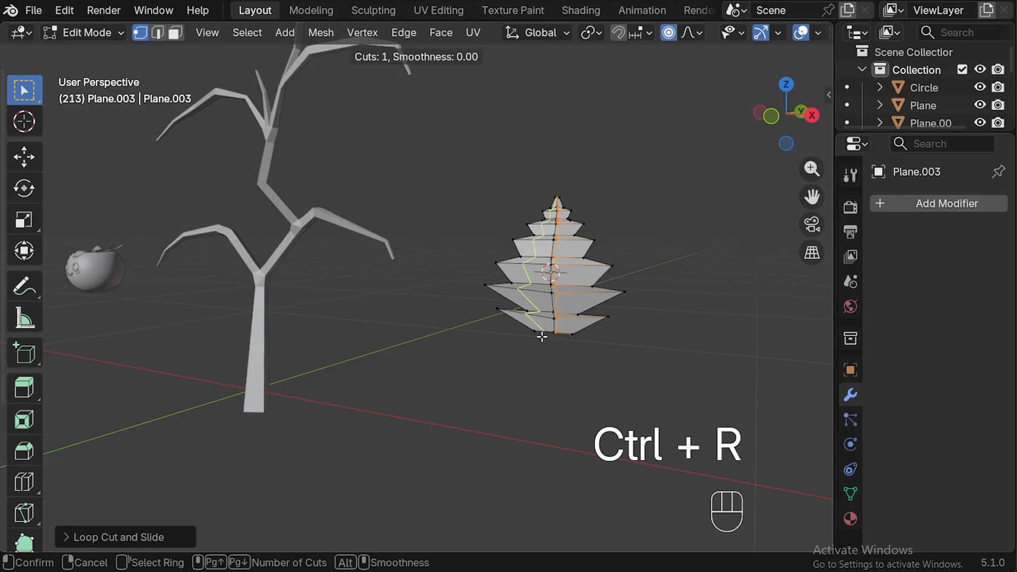
left_click(542, 336)
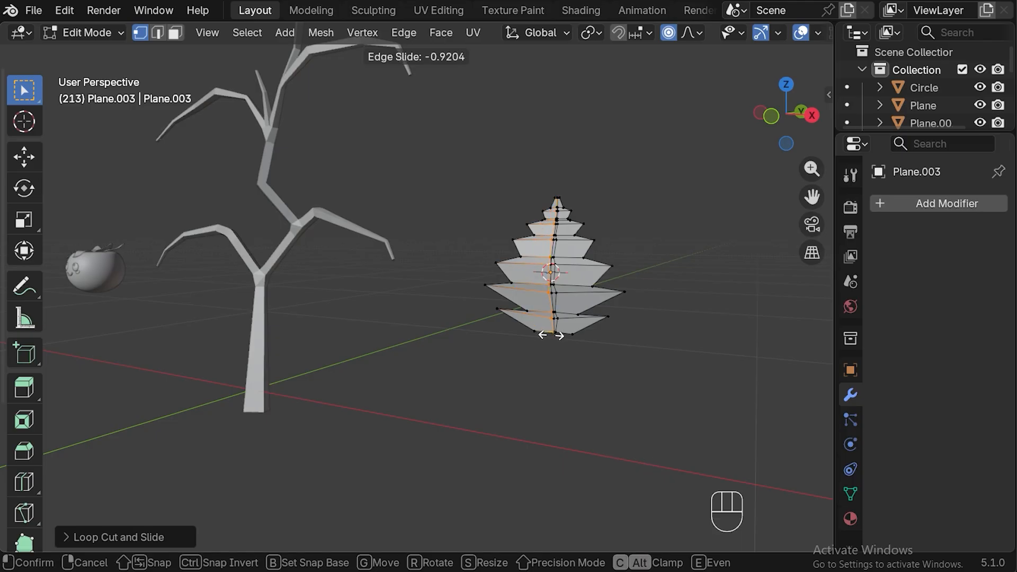
left_click(550, 335)
- Edge-slide the vertical loop just right of the leaf's central vein slightly to adjust its spacing
left_click(562, 303, "alt")
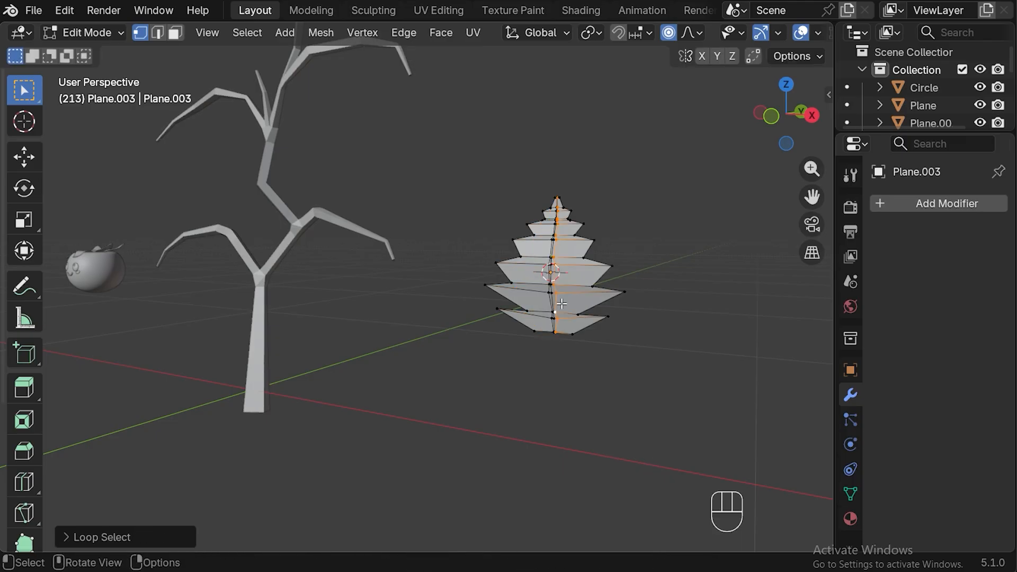
key("g")
key("g")
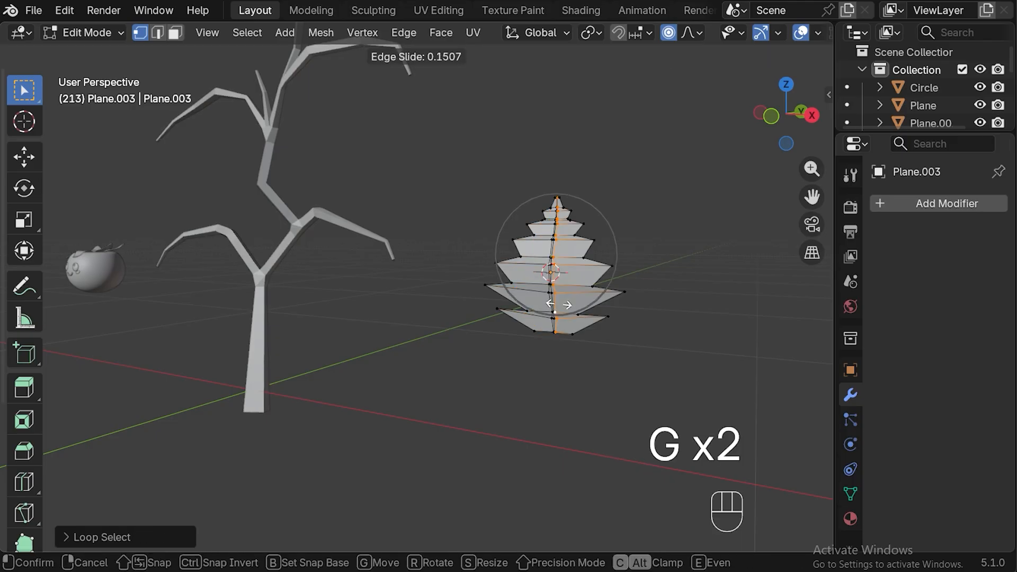
left_click(557, 304)
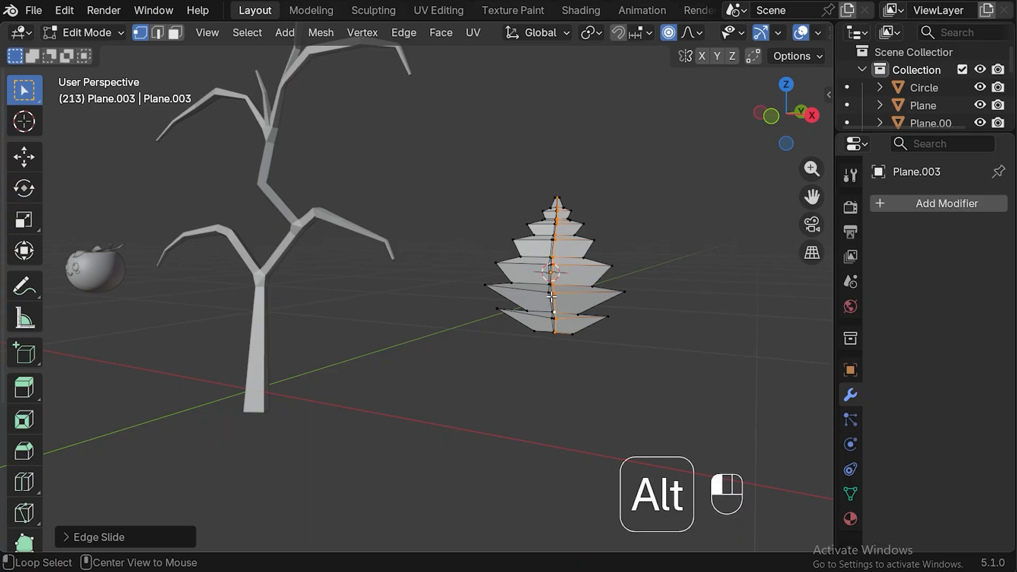
- Move the leaf's central vein loop about 0.01 m along Y as a crease, with the proportional editing radius reduced to about 0.05 m
left_click(555, 316, "alt")
middle_click_drag(642, 296, 574, 286)
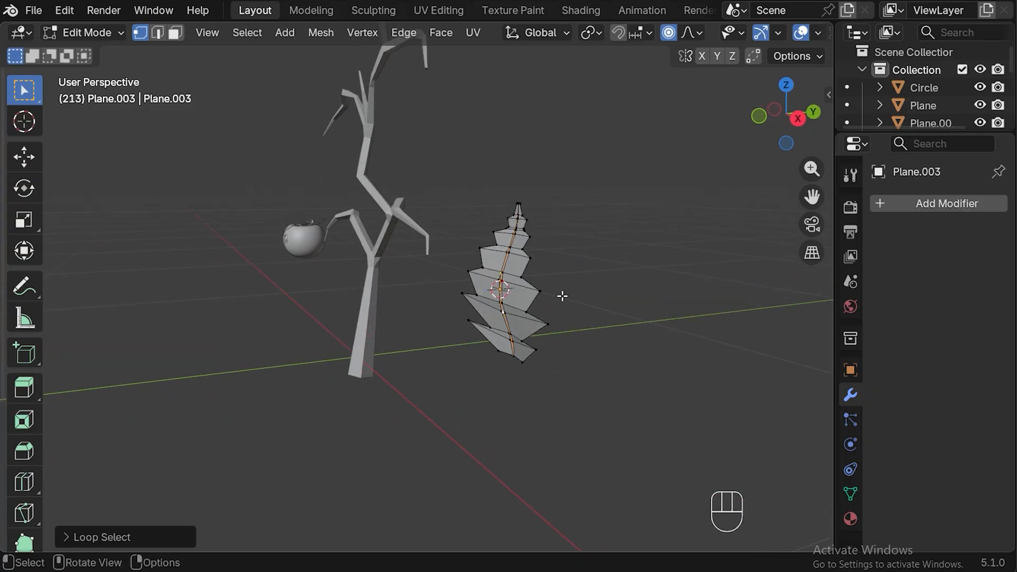
key("g")
key("y")
scroll(564, 295, "up", 8)
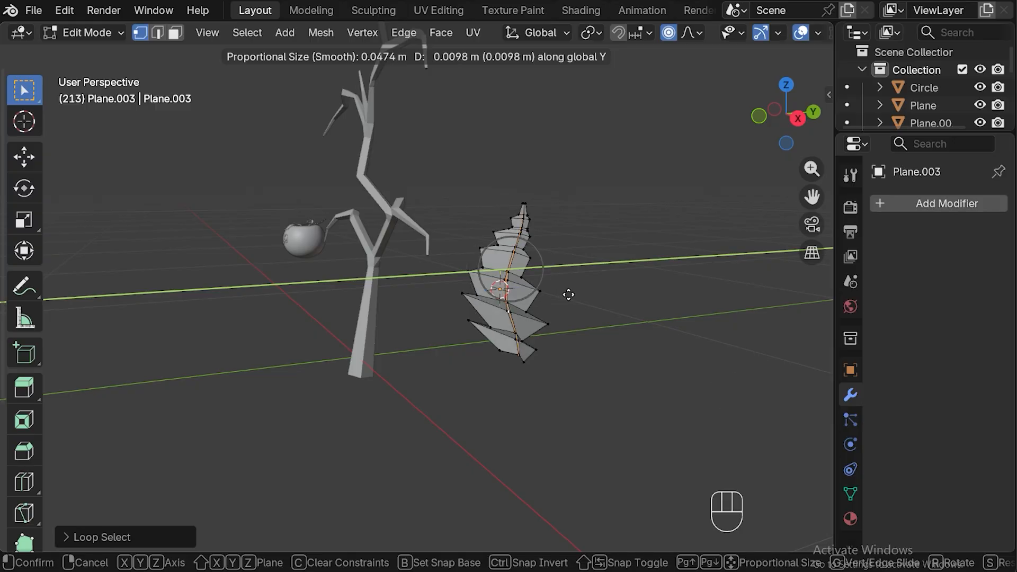
left_click(568, 295)
- Return the leaf to Object Mode and add a Solidify modifier to it
middle_click_drag(567, 297, 652, 311)
key("Tab")
middle_click_drag(655, 273, 675, 244)
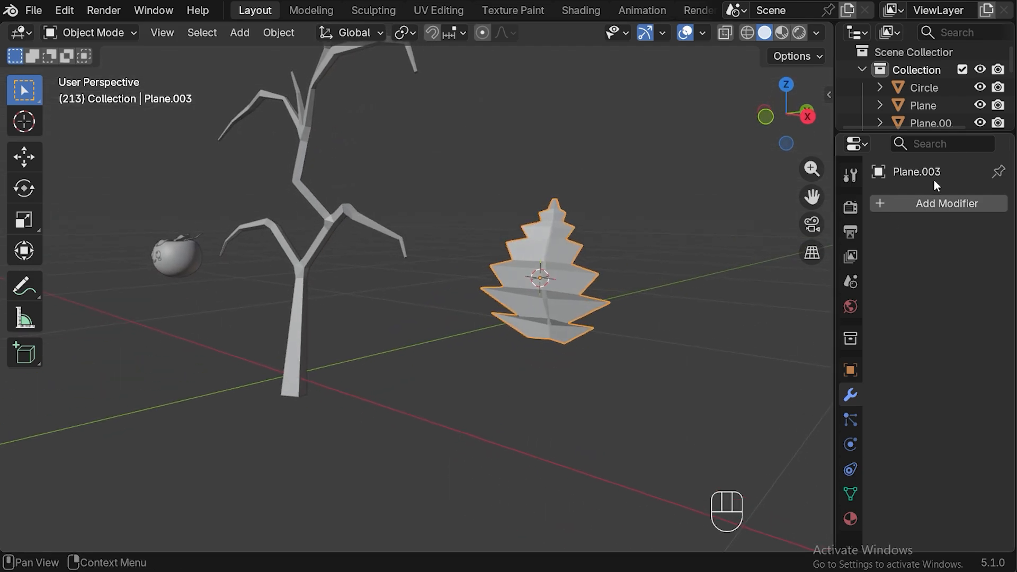
left_click(898, 200)
mouse_move(901, 199)
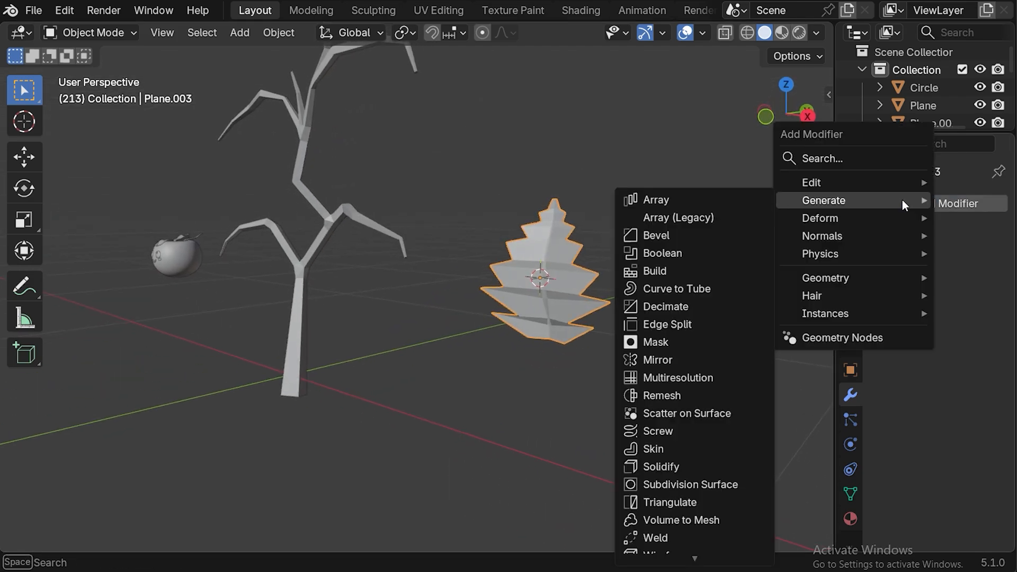
left_click(677, 465)
- Add a Subdivision Surface modifier to the leaf with viewport and render levels both at 3
middle_click_drag(677, 465, 691, 288)
key("ctrl+3")
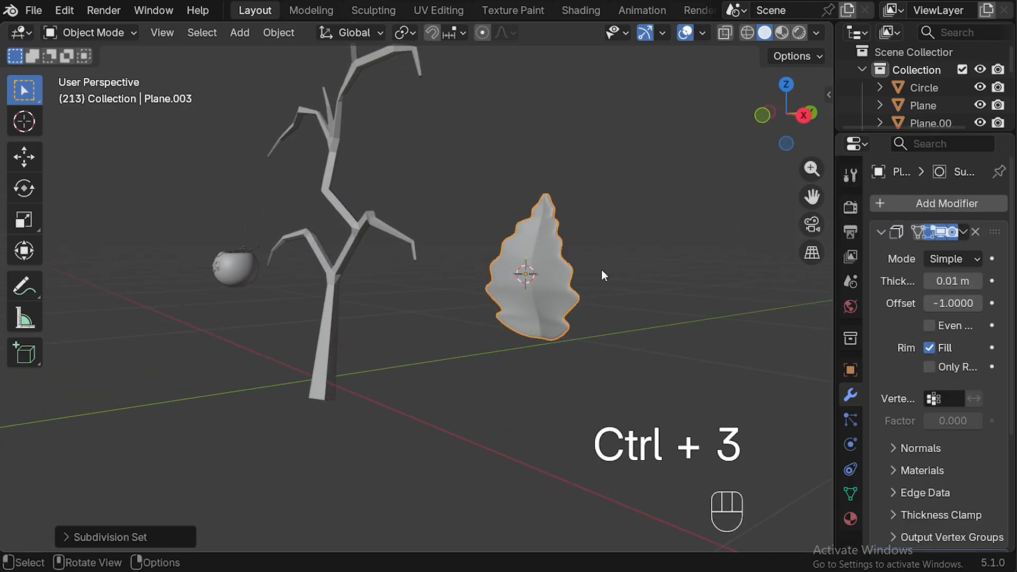
middle_click_drag(566, 276, 623, 276)
scroll(901, 333, "down", 6)
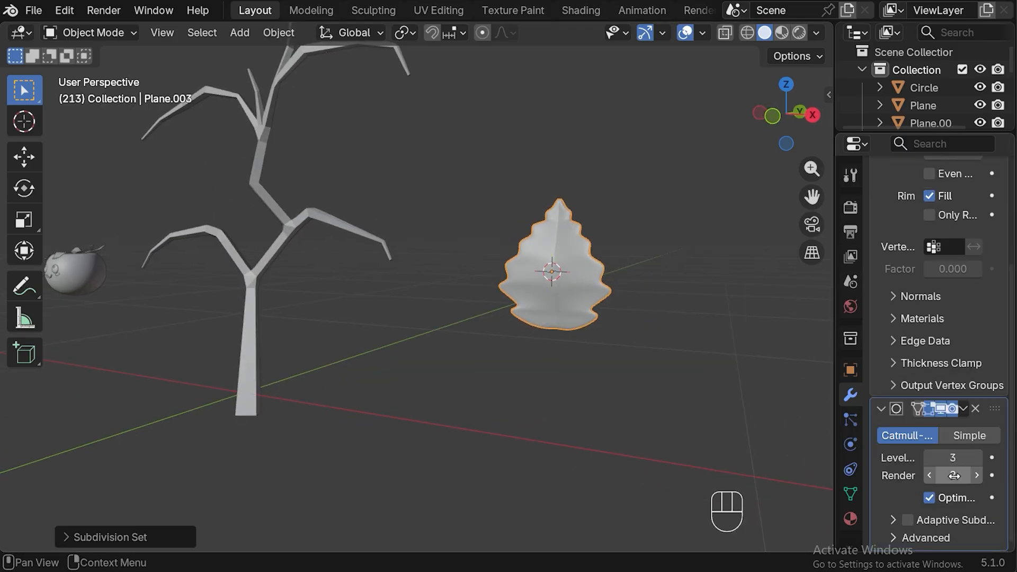
left_click(977, 475)
- Switch to the Shading workspace and create a new material named "stem" on the branching stem
key("KP_1")
scroll(640, 231, "down", 2)
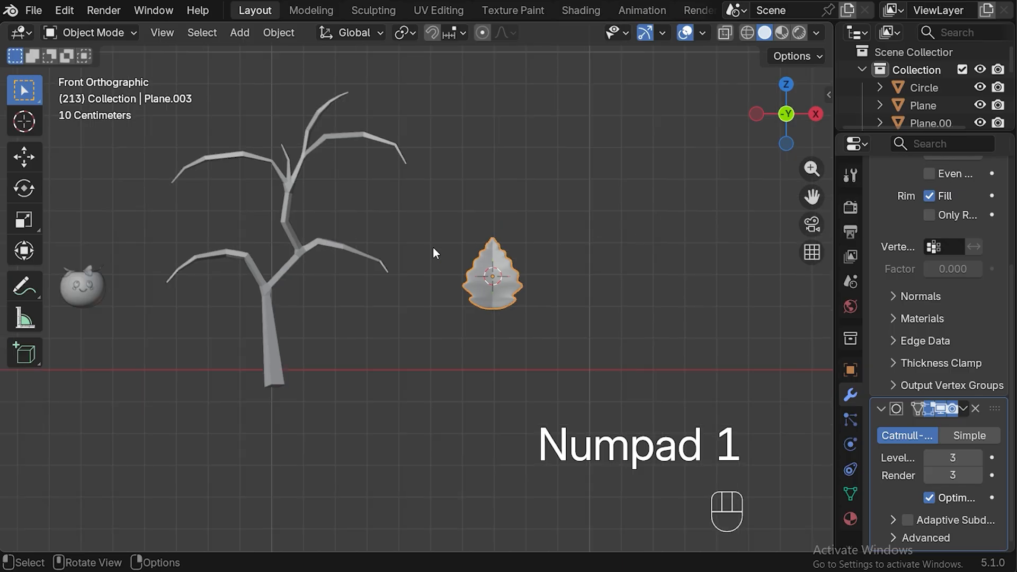
left_click(589, 11)
scroll(653, 220, "down", 8)
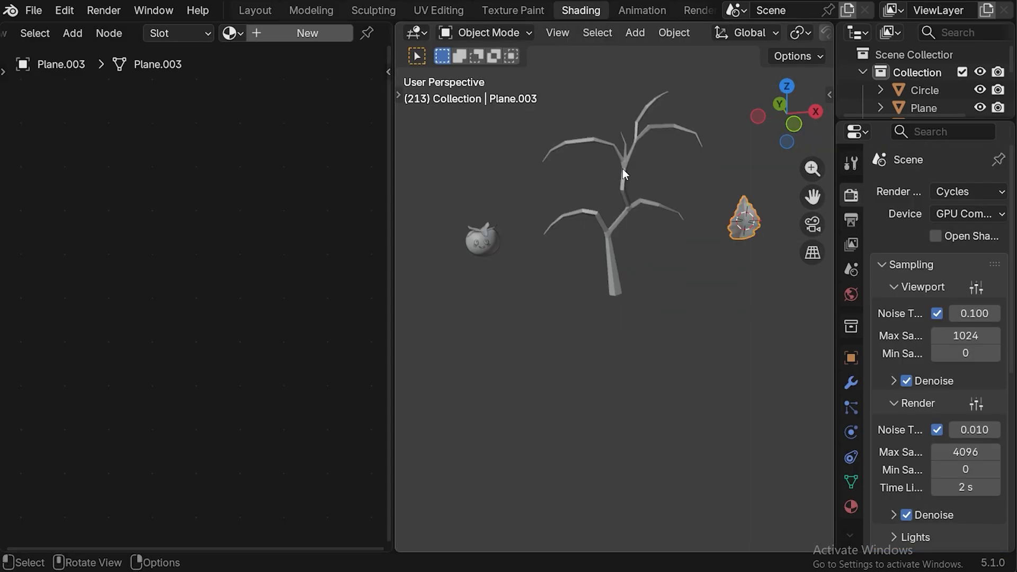
left_click(623, 166)
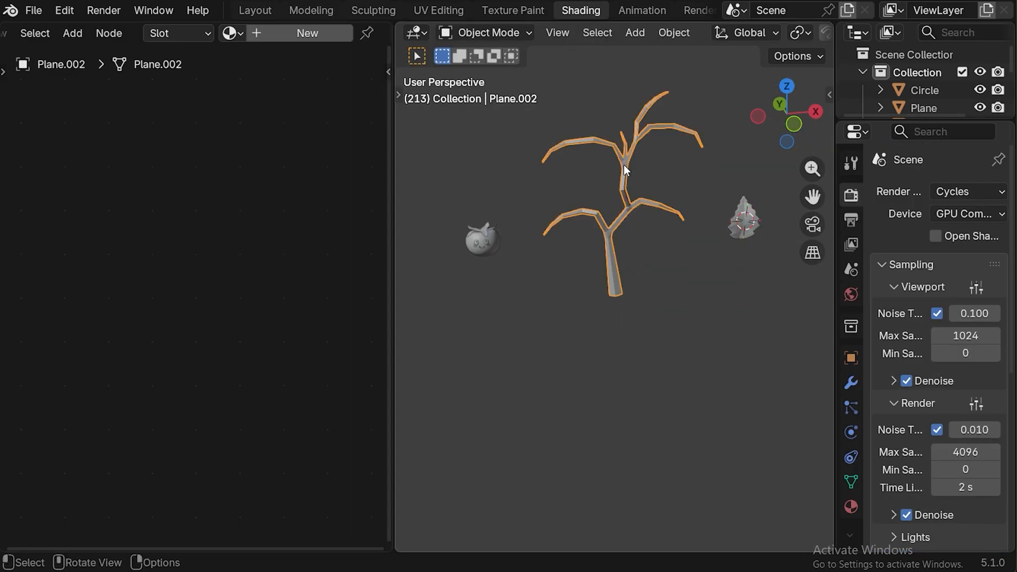
left_click(261, 32)
double_click(297, 34)
type("stem")
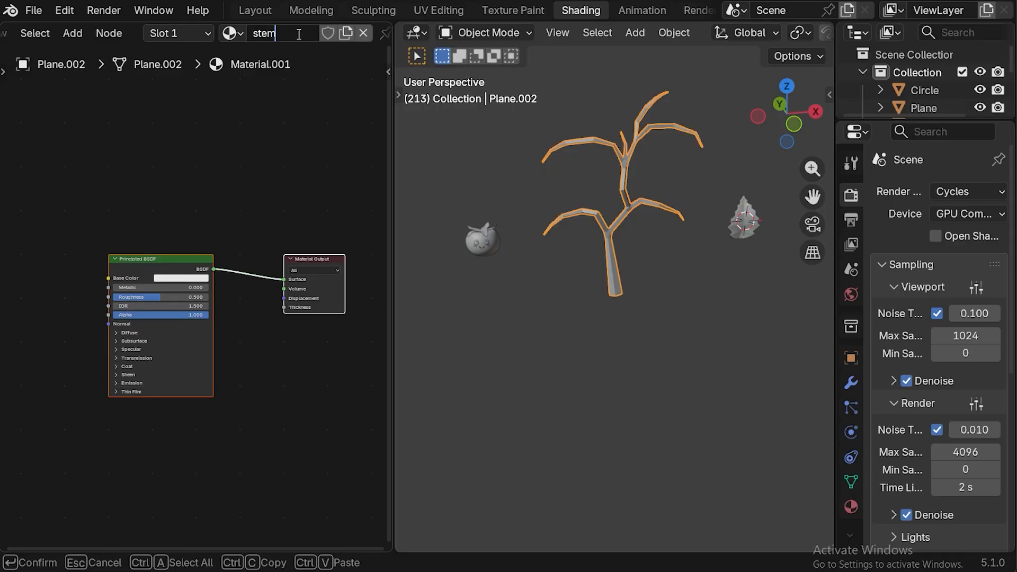
key("Return")
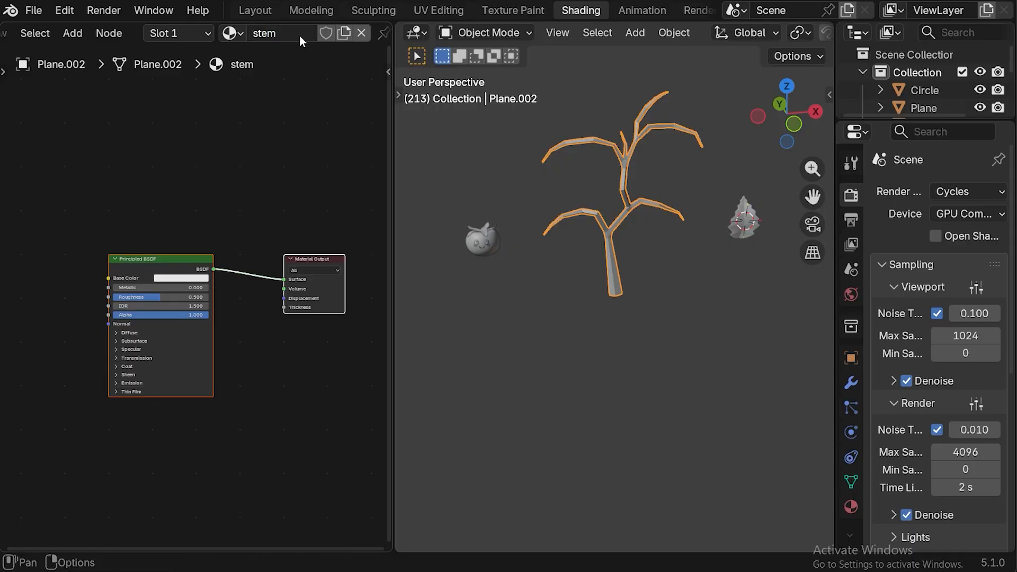
- Set the stem material's base color to #587338FF and preview the viewport in rendered shading
left_click(172, 278)
left_click(203, 265)
type("#587338FF")
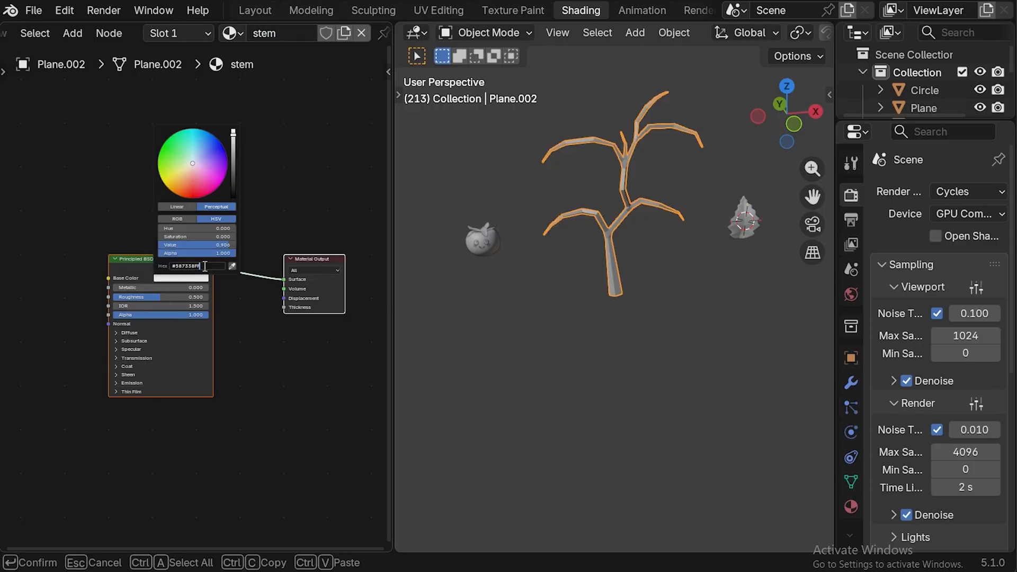
key("Return")
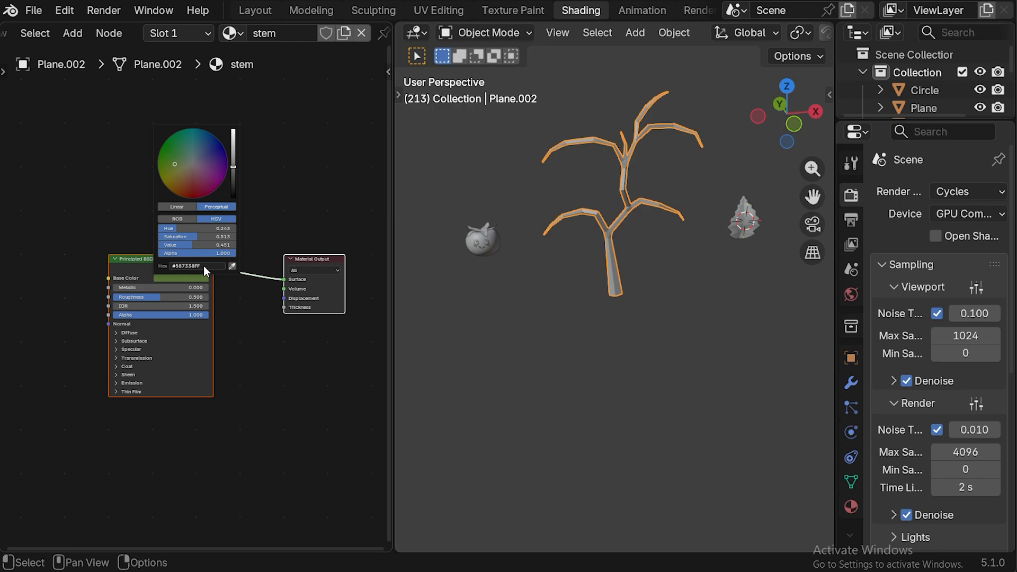
scroll(777, 29, "down", 5)
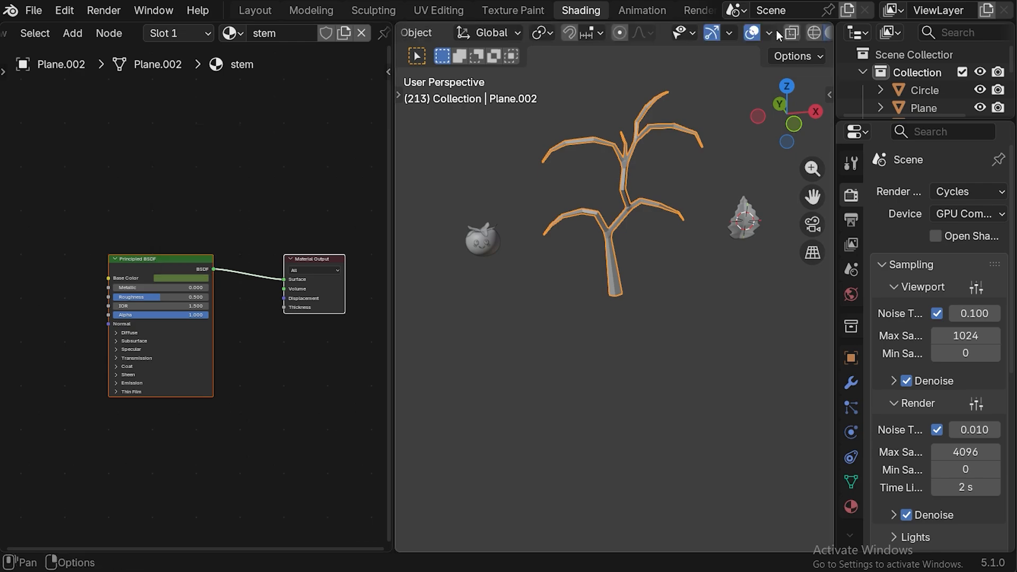
left_click(801, 33)
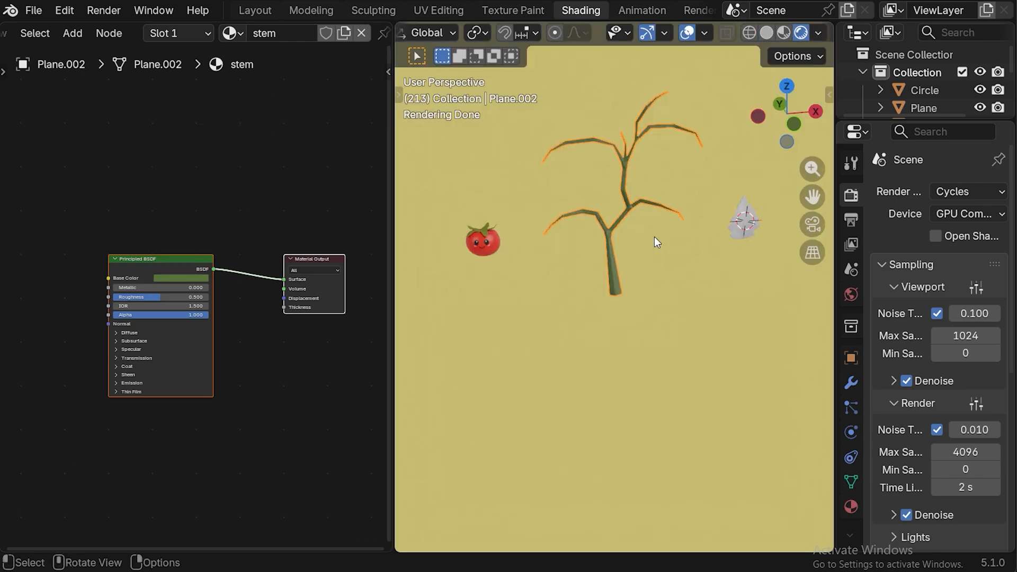
- Set the stem material's roughness to 1.0 and its subsurface weight to about 0.41
left_click_drag(141, 298, 208, 297)
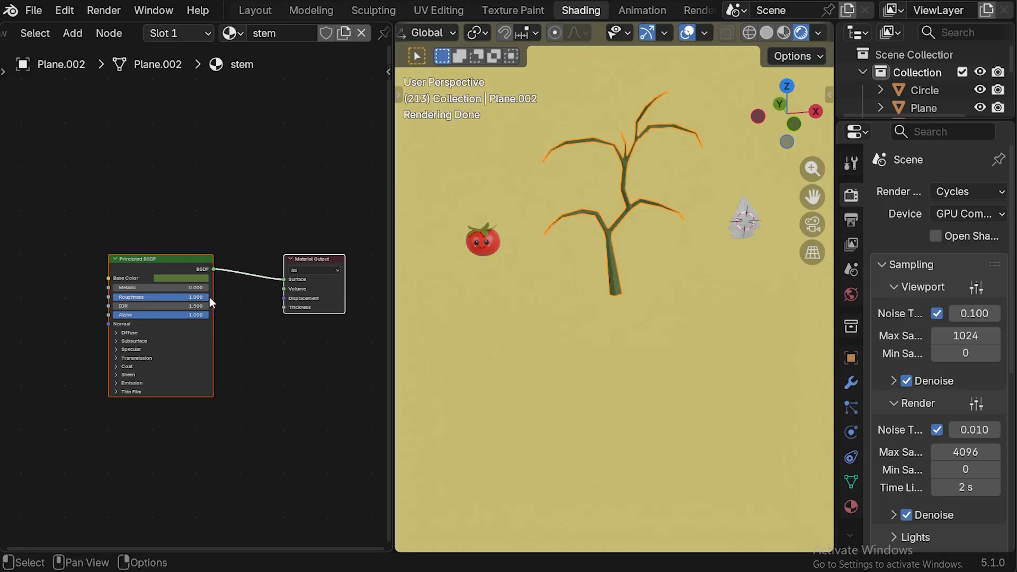
left_click(117, 341)
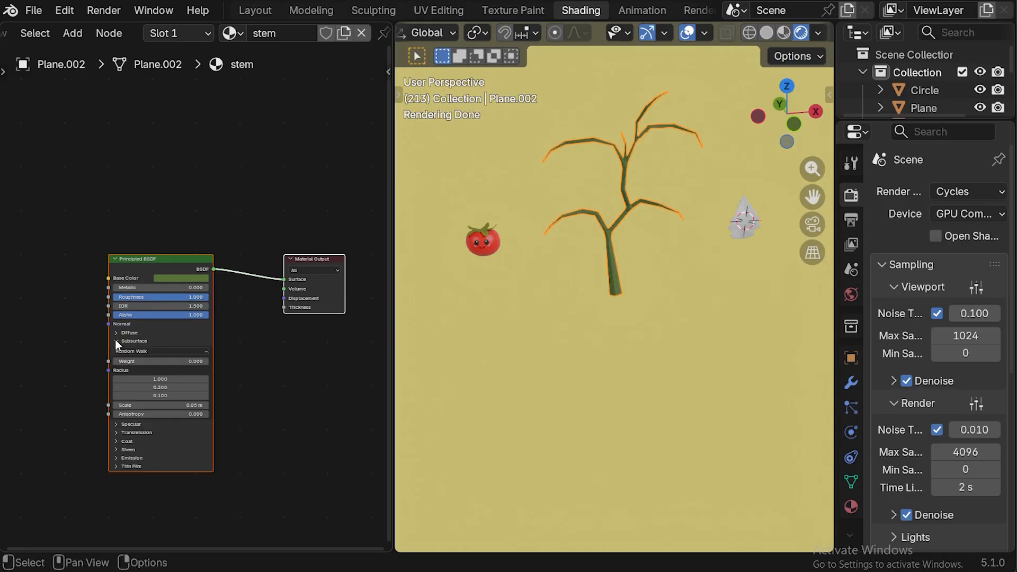
left_click_drag(118, 365, 151, 361)
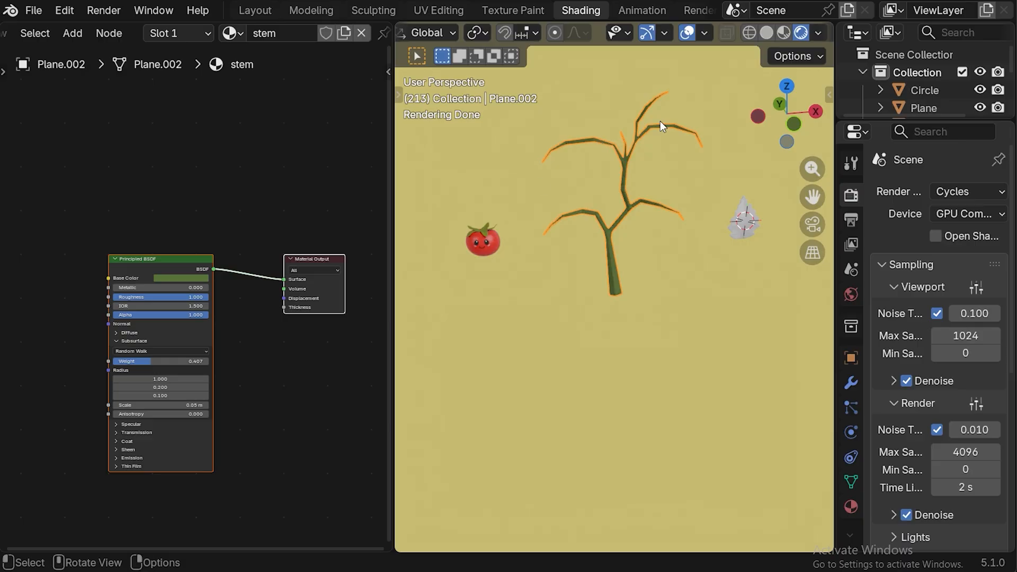
- Assign the existing "leafes" material to the leaf and set its subsurface weight to about 0.36
left_click(736, 231)
key("KP_1")
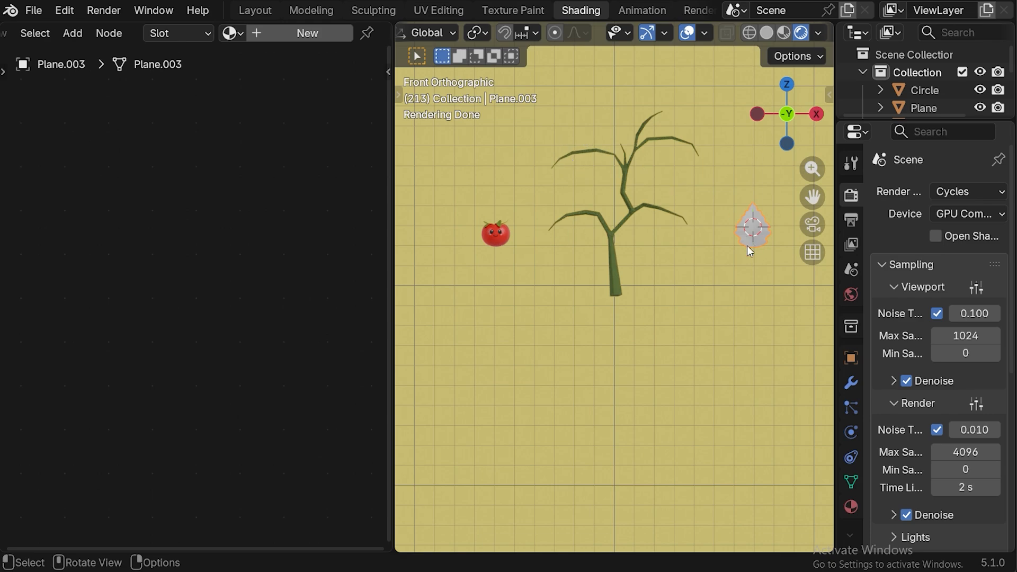
left_click(231, 33)
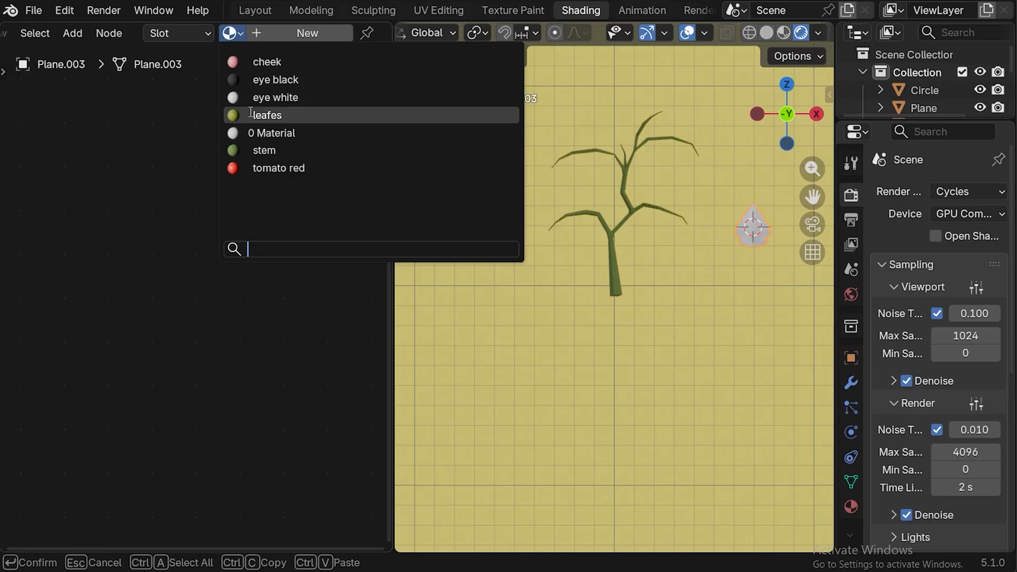
left_click(285, 116)
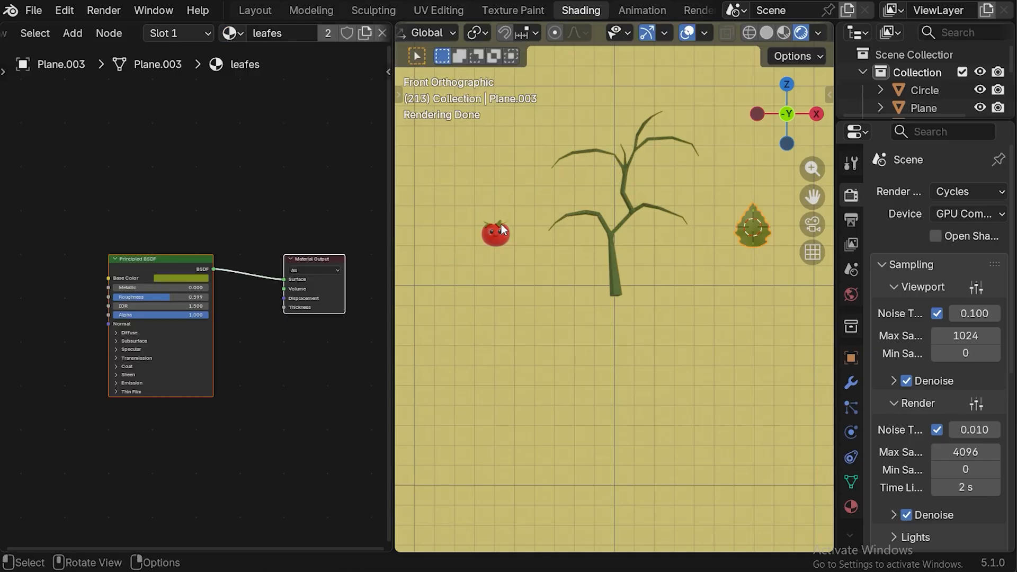
left_click(117, 342)
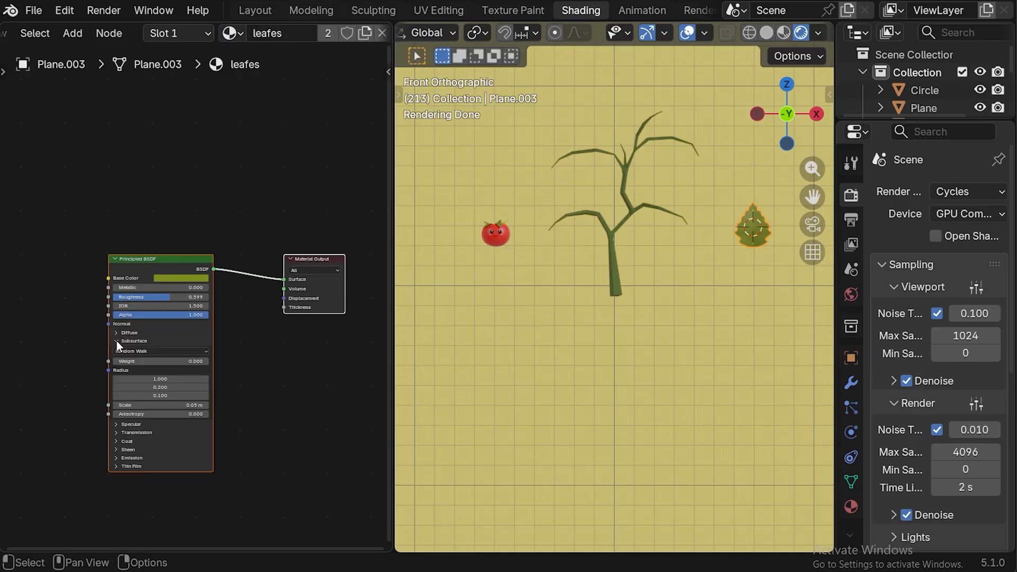
left_click_drag(126, 362, 147, 361)
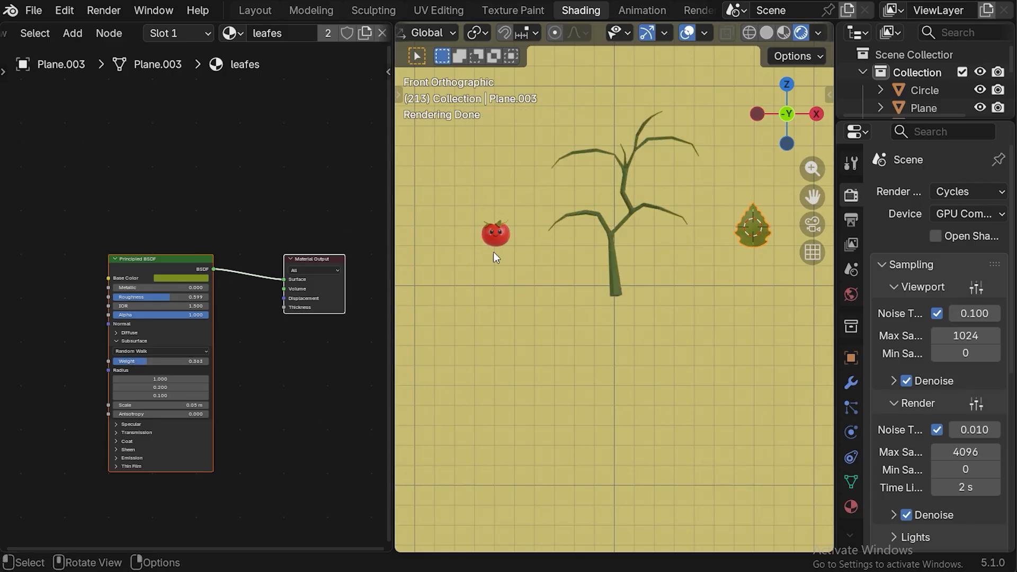
- Return to the Layout workspace and show its viewport in rendered shading
scroll(752, 251, "up", 2)
scroll(752, 251, "down", 2)
left_click(255, 10)
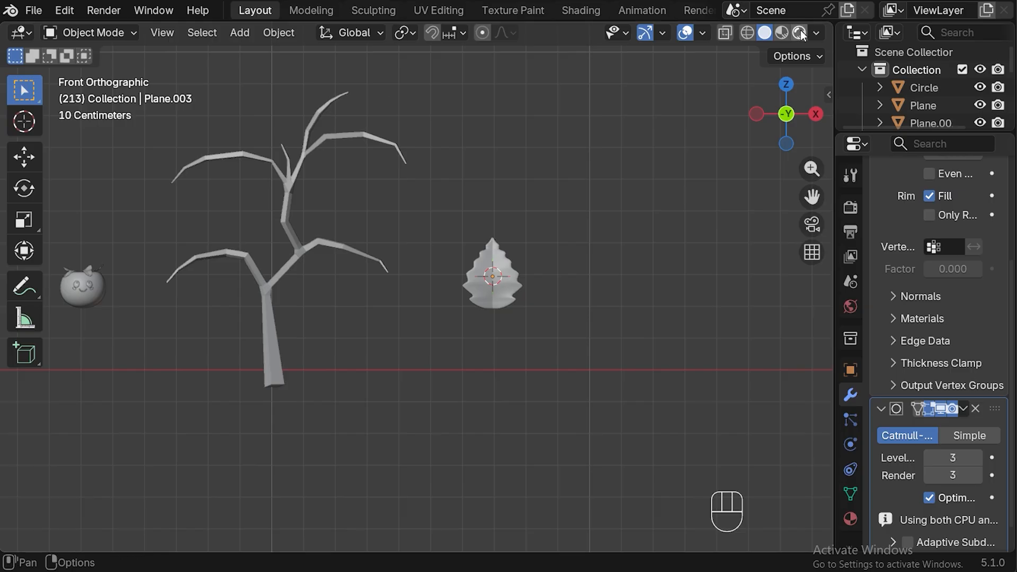
scroll(628, 168, "down", 1)
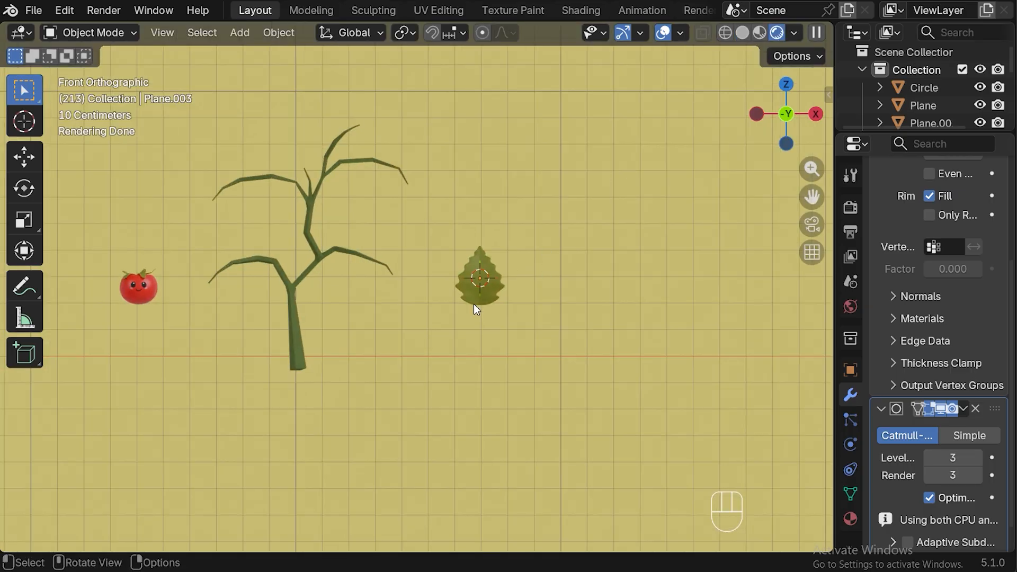